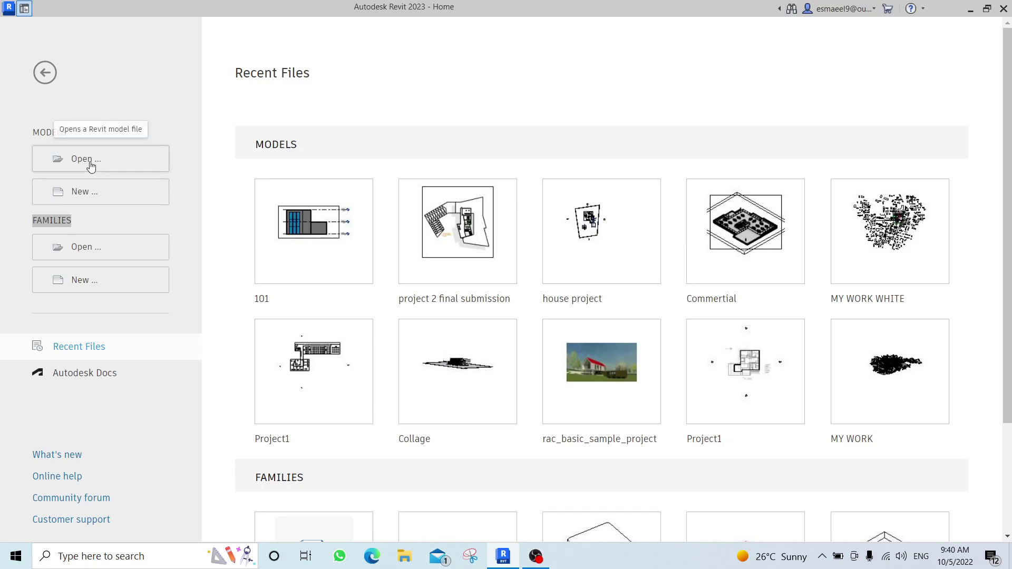
pyautogui.click(65, 170)
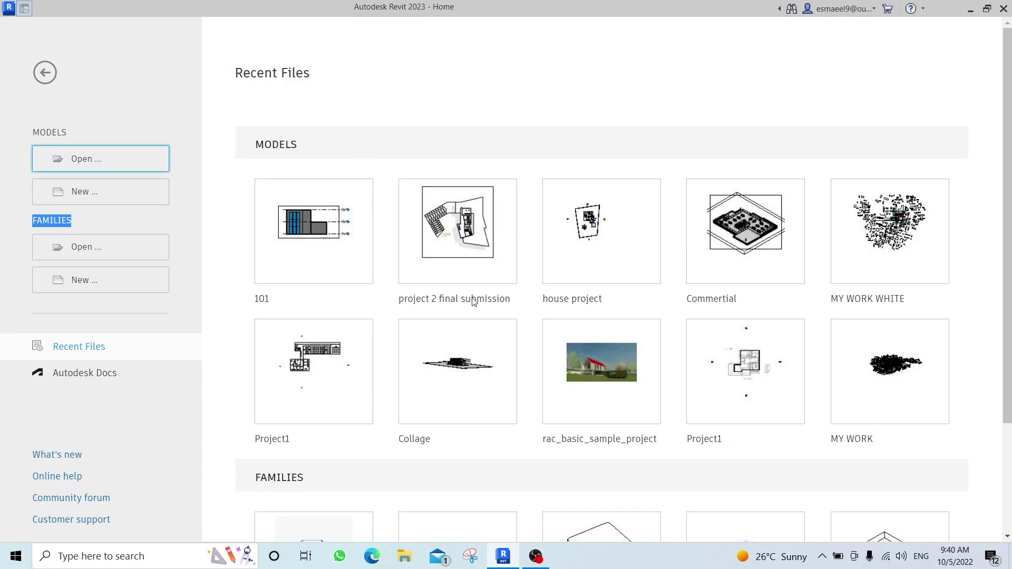
pyautogui.click(722, 125)
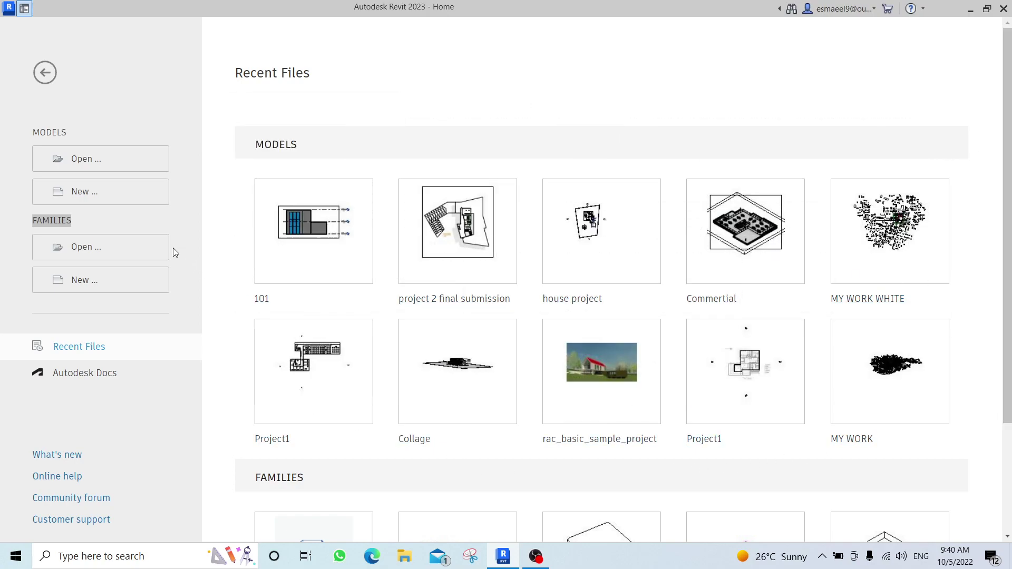
pyautogui.click(77, 196)
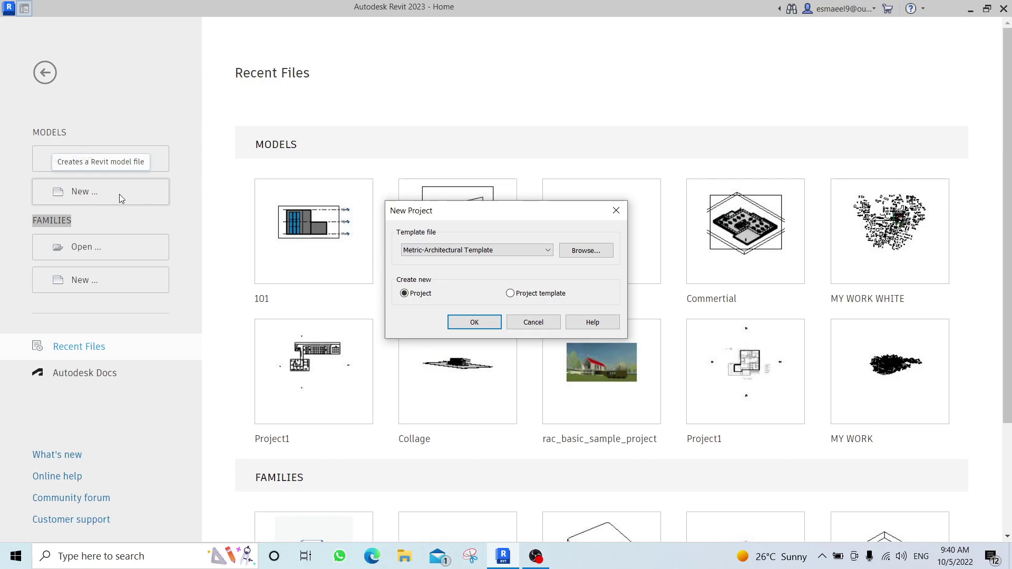
pyautogui.click(459, 254)
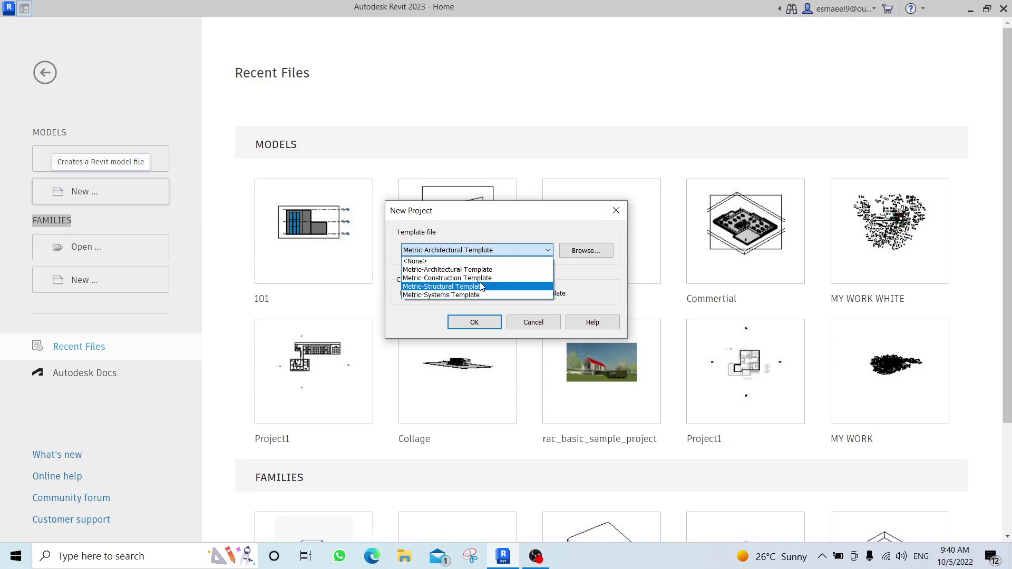
pyautogui.click(523, 325)
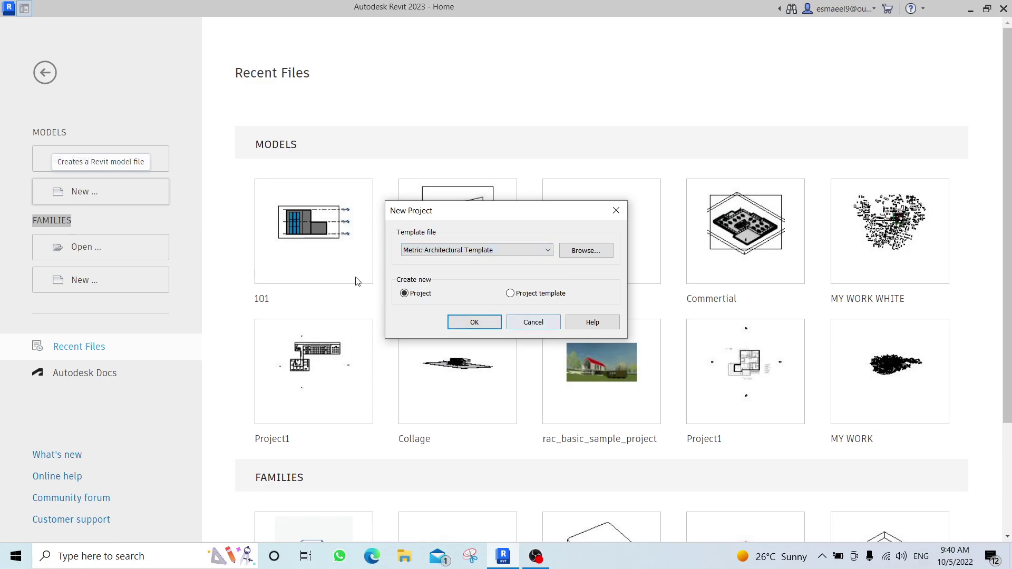
pyautogui.click(533, 322)
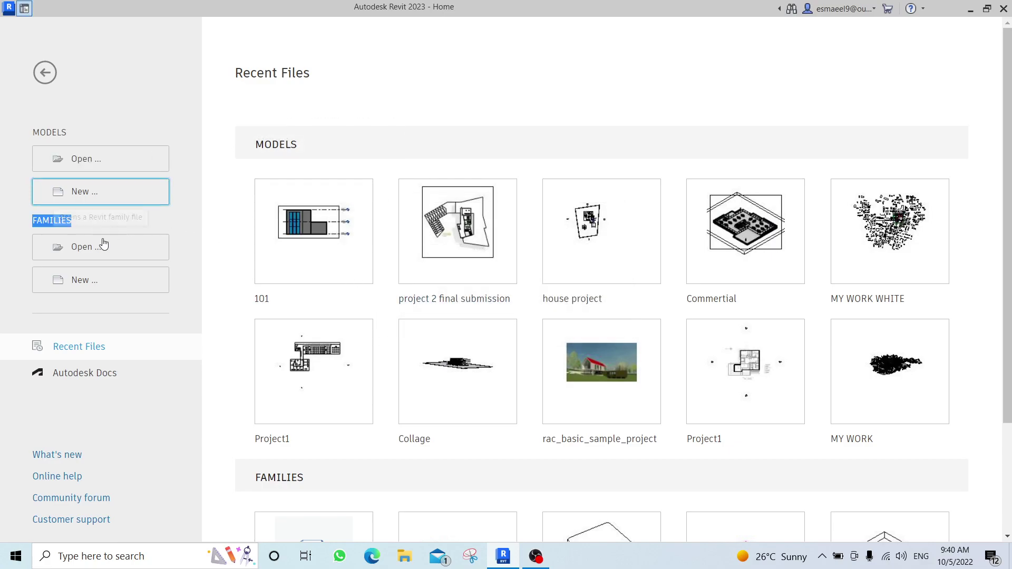
# - Create a new project from the Metric-Architectural Template
pyautogui.click(72, 201)
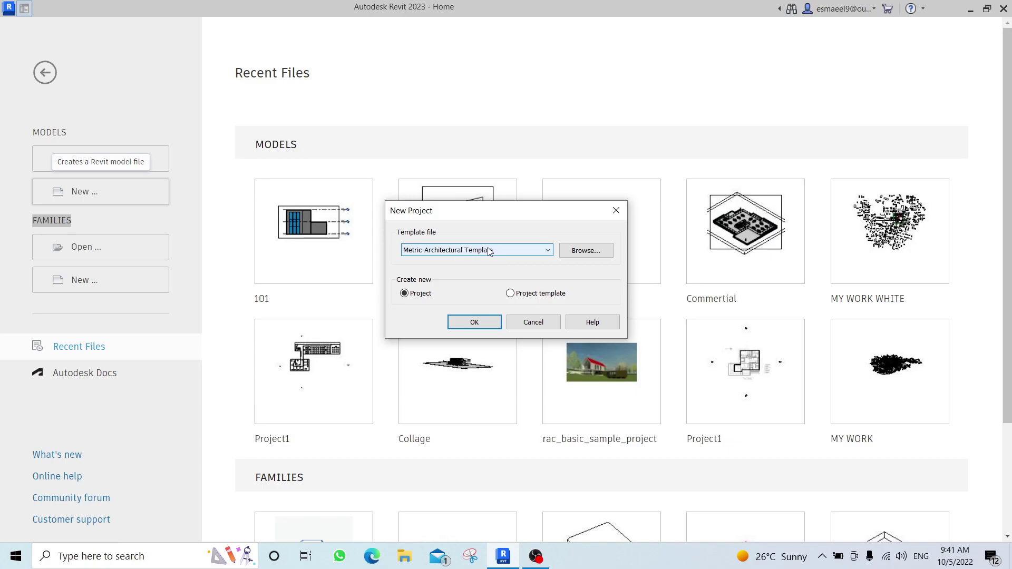
pyautogui.click(467, 323)
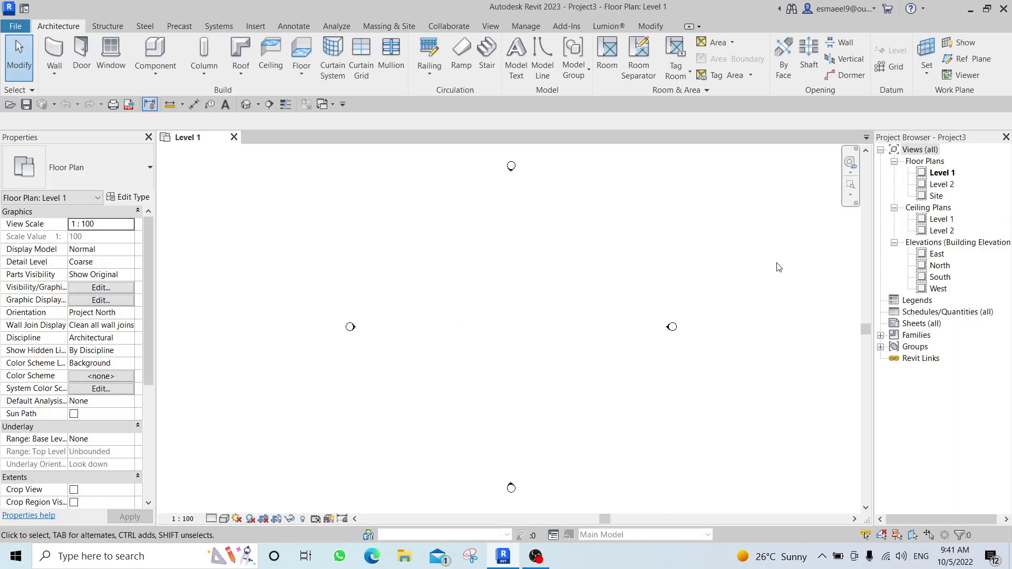
# - Undock the Project Browser, place it over the Properties palette, and dock it back in its original place
pyautogui.moveTo(956, 139); pyautogui.dragTo(67, 362)
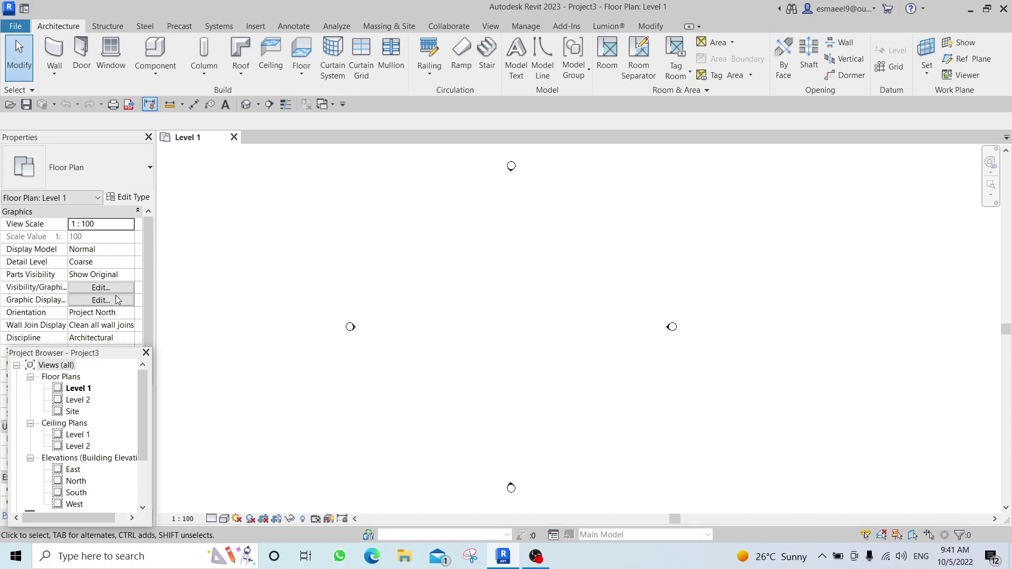
pyautogui.moveTo(29, 357); pyautogui.dragTo(1010, 176)
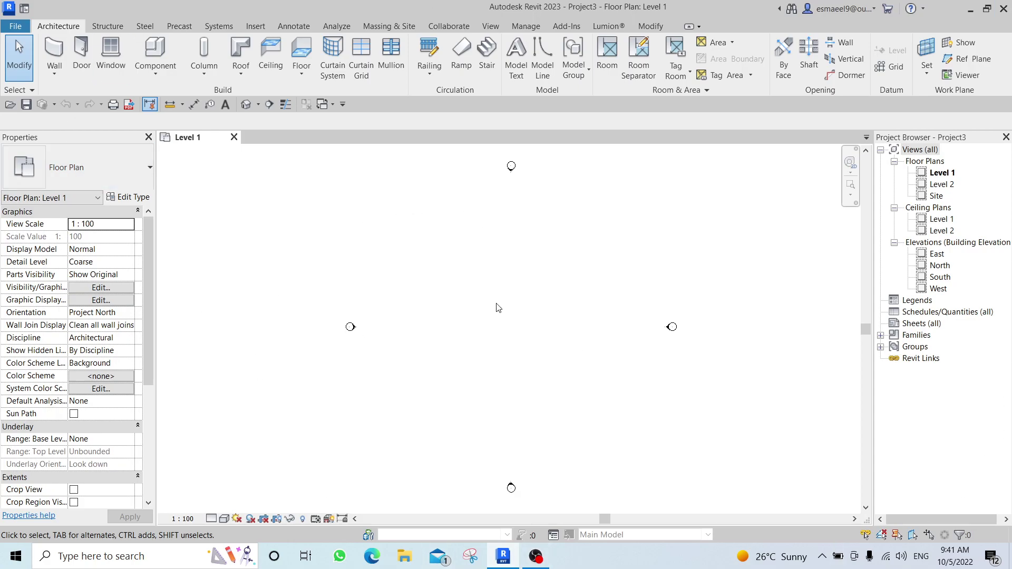
# - Switch to Snipping Tool and capture a snip of the ribbon together with the Quick Access Toolbar
pyautogui.click(471, 556)
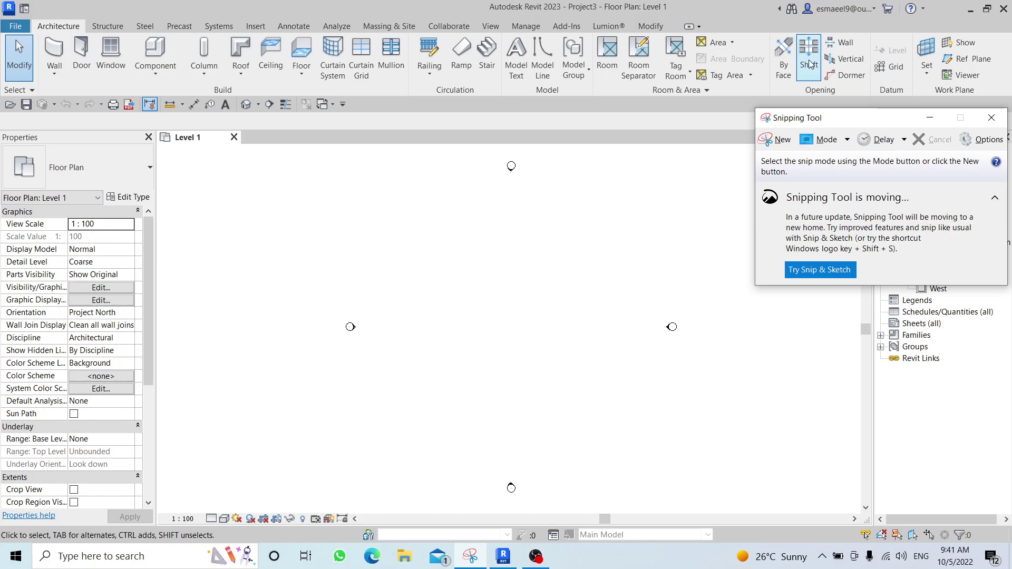
pyautogui.click(776, 140)
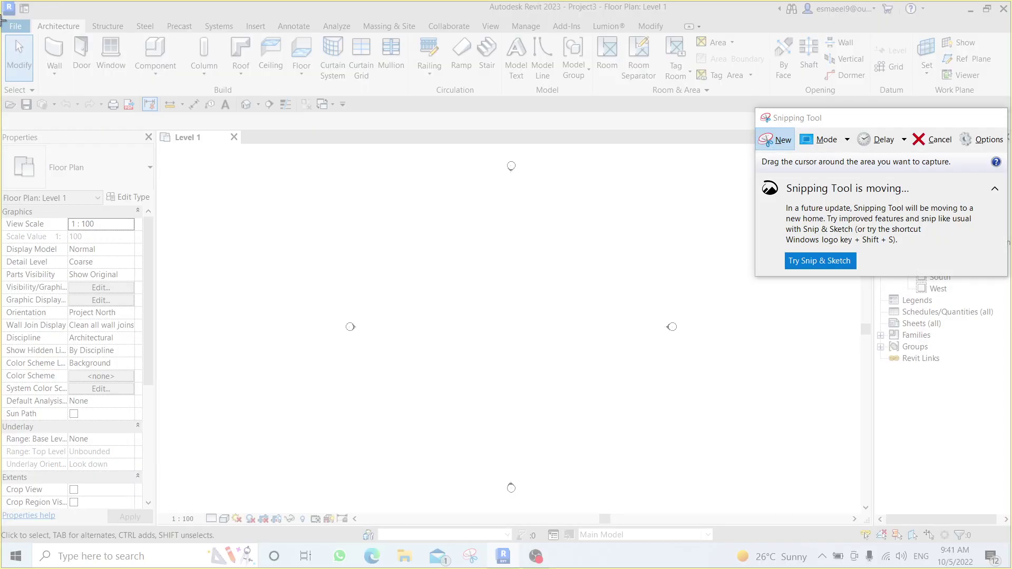
pyautogui.moveTo(2, 21); pyautogui.dragTo(1008, 117)
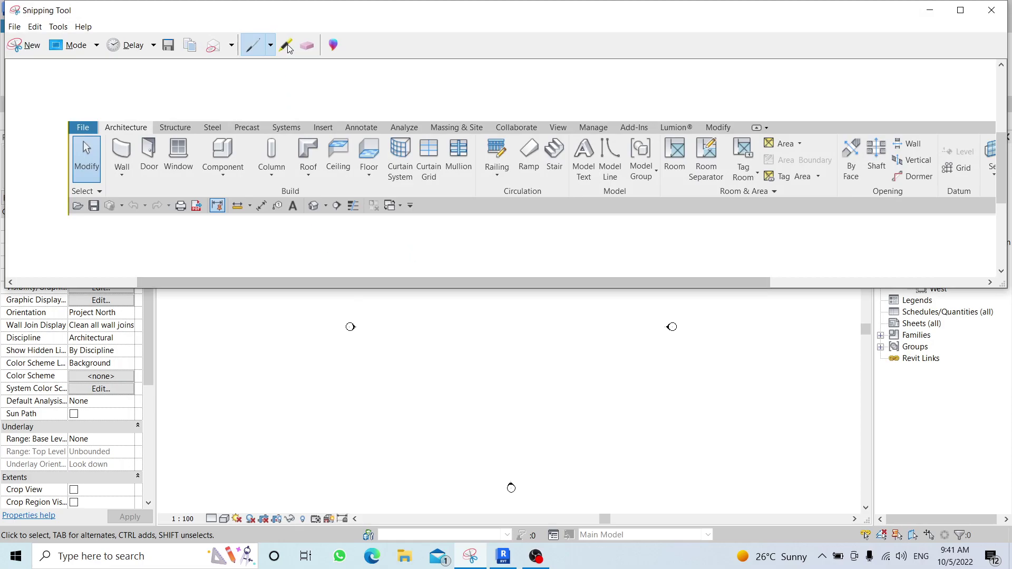
# - Highlight the Architecture, Structure and Steel tab names and the Build, Circulation and Model panel names on the snip
pyautogui.click(286, 46)
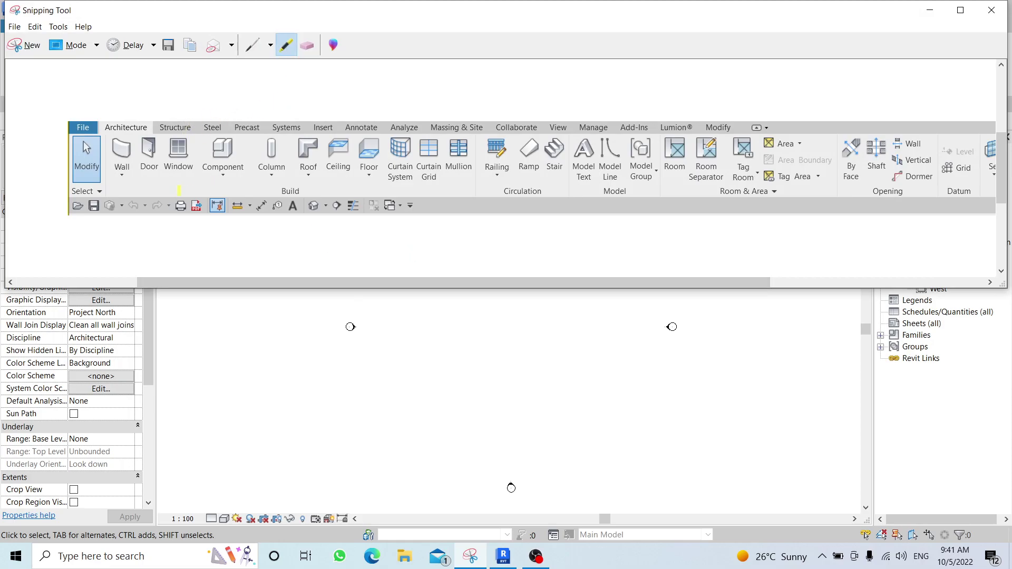
pyautogui.moveTo(101, 126); pyautogui.dragTo(242, 126)
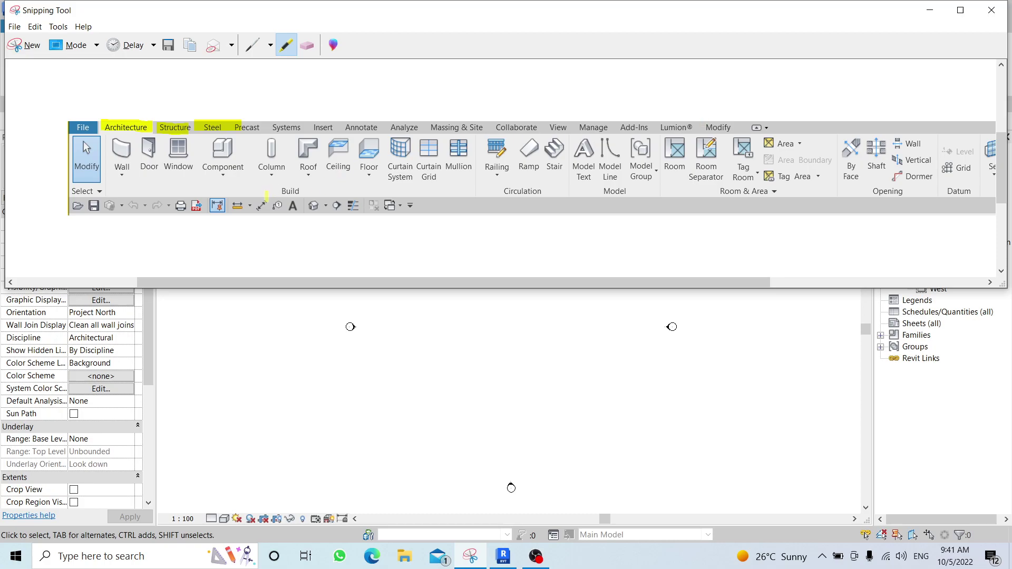
pyautogui.moveTo(275, 191); pyautogui.dragTo(305, 191)
pyautogui.moveTo(483, 191); pyautogui.dragTo(632, 190)
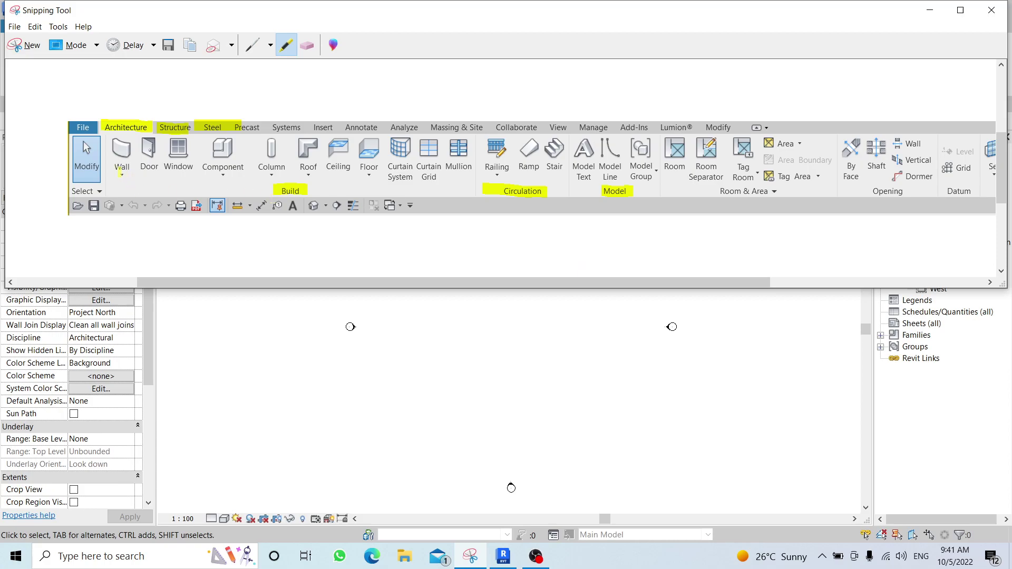
# - Highlight the Wall, Door and Window tools and the Quick Access Toolbar on the snip, and close it without saving
pyautogui.moveTo(114, 169); pyautogui.dragTo(128, 169)
pyautogui.click(146, 169)
pyautogui.click(172, 170)
pyautogui.moveTo(71, 206); pyautogui.dragTo(418, 206)
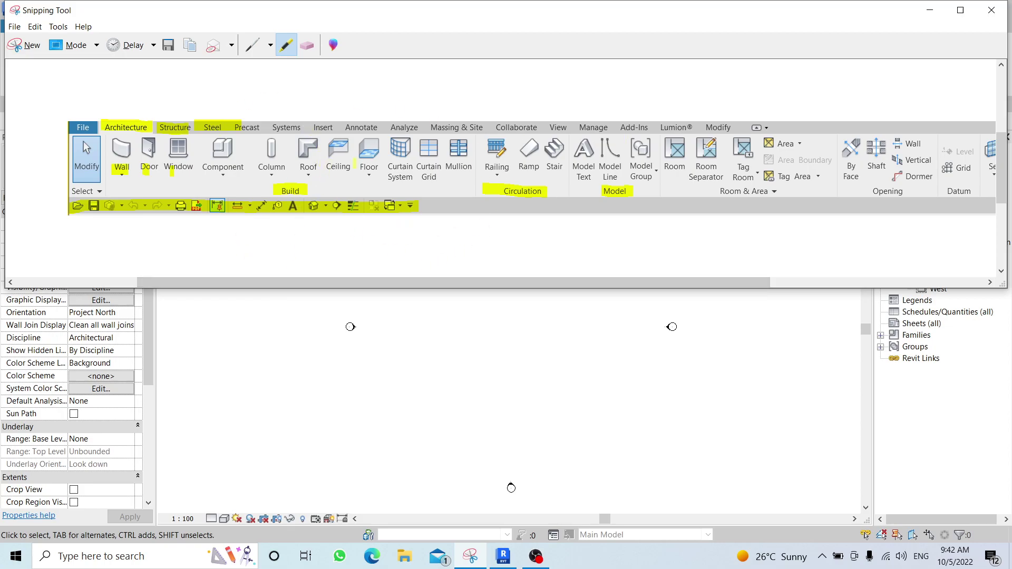
pyautogui.click(991, 10)
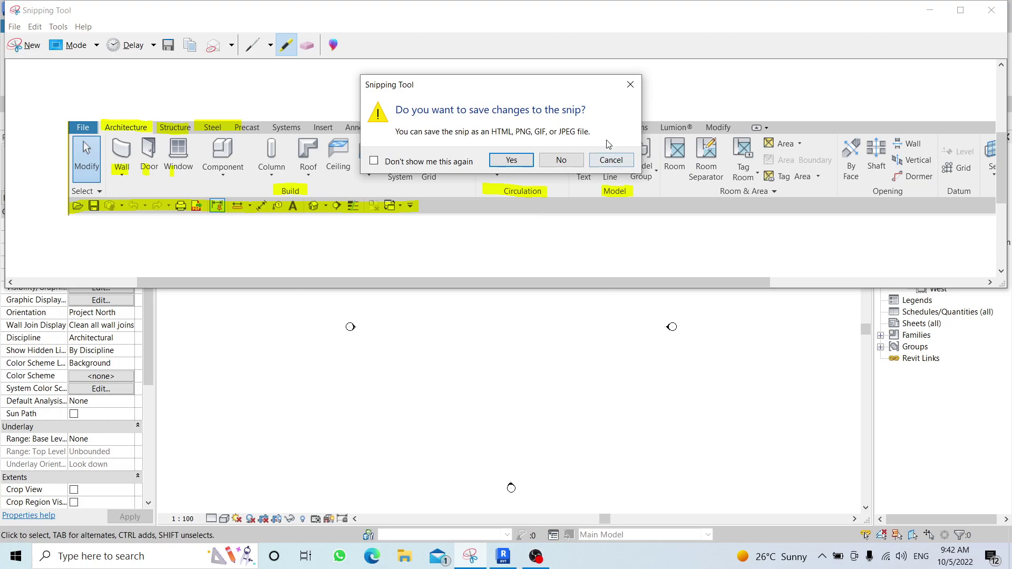
pyautogui.click(576, 158)
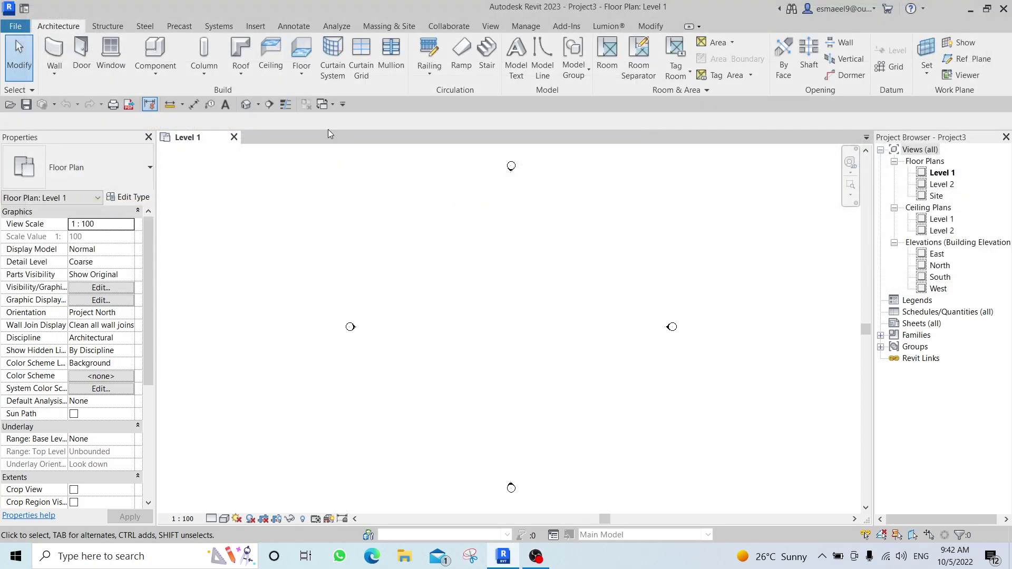
# - Show the Quick Access Toolbar above the ribbon, and return it to below the ribbon
pyautogui.click(343, 105)
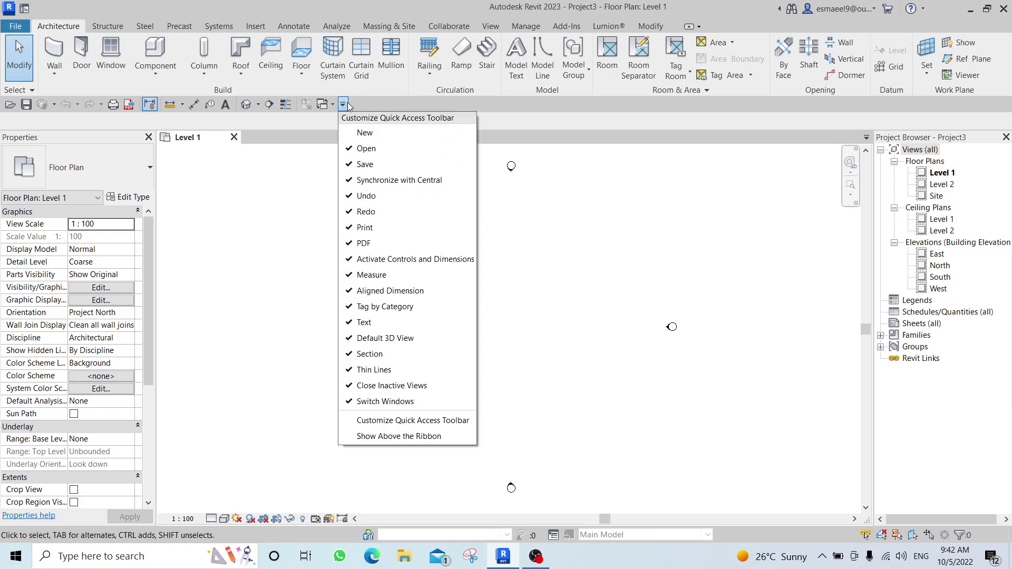
pyautogui.click(384, 436)
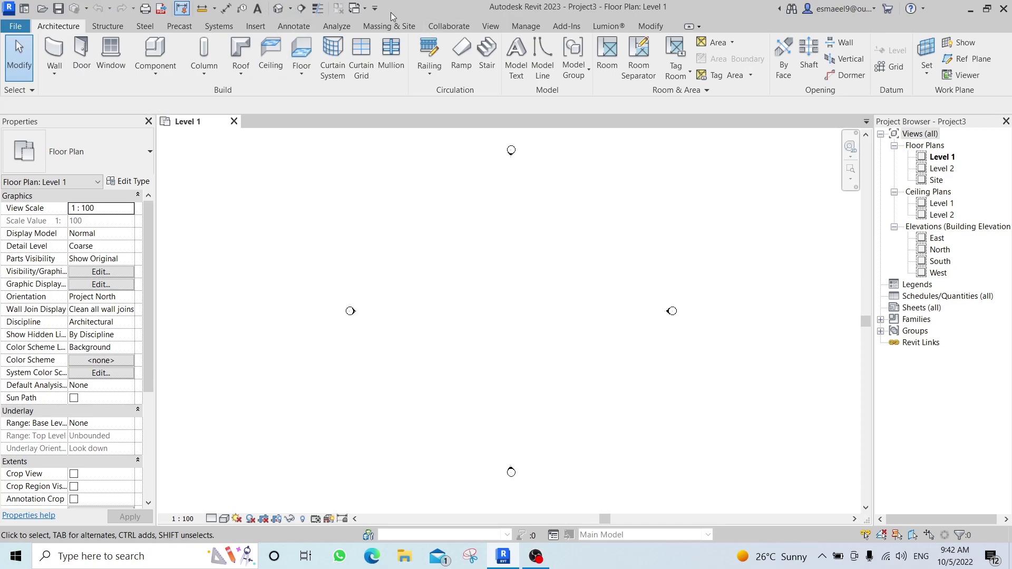
pyautogui.click(374, 8)
pyautogui.click(453, 340)
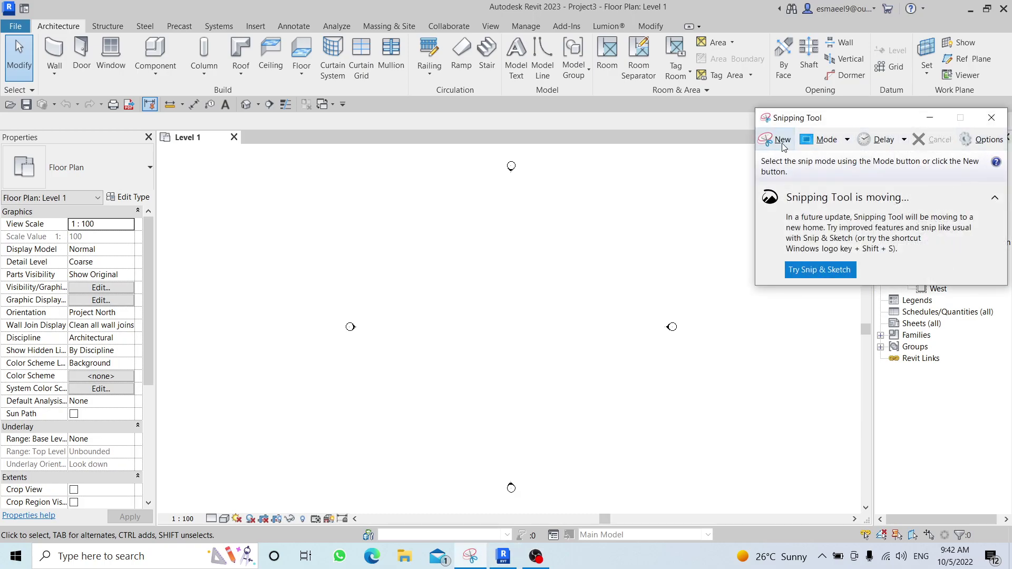
# - Capture a snip of the whole Project Browser in Snipping Tool, moving its window clear of the capture area
pyautogui.click(777, 139)
pyautogui.moveTo(873, 128); pyautogui.dragTo(570, 129)
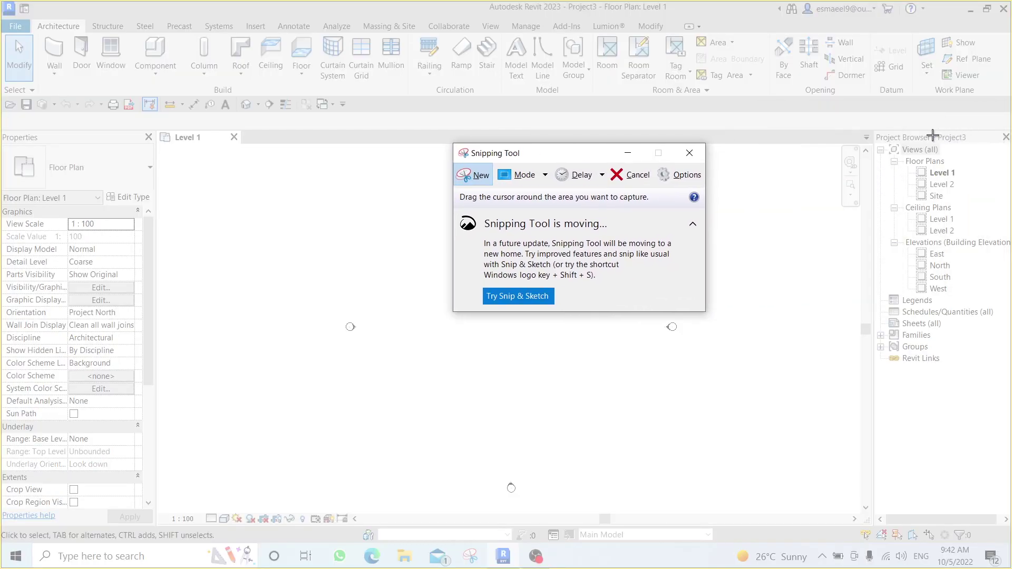
pyautogui.moveTo(876, 136); pyautogui.dragTo(1008, 445)
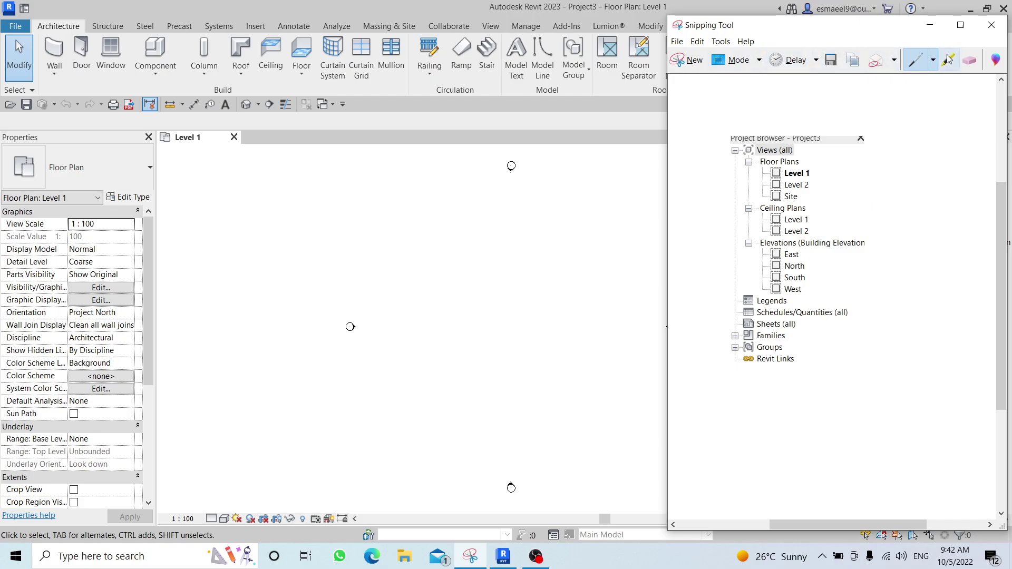
# - Circle the Floor Plans group, write 3 and 4 beside it, and cross out the Ceiling Plans group on the snip
pyautogui.moveTo(815, 164)
pyautogui.mouseDown()
pyautogui.moveTo(758, 155)
pyautogui.moveTo(759, 188)
pyautogui.moveTo(813, 196)
pyautogui.moveTo(813, 159)
pyautogui.mouseUp()
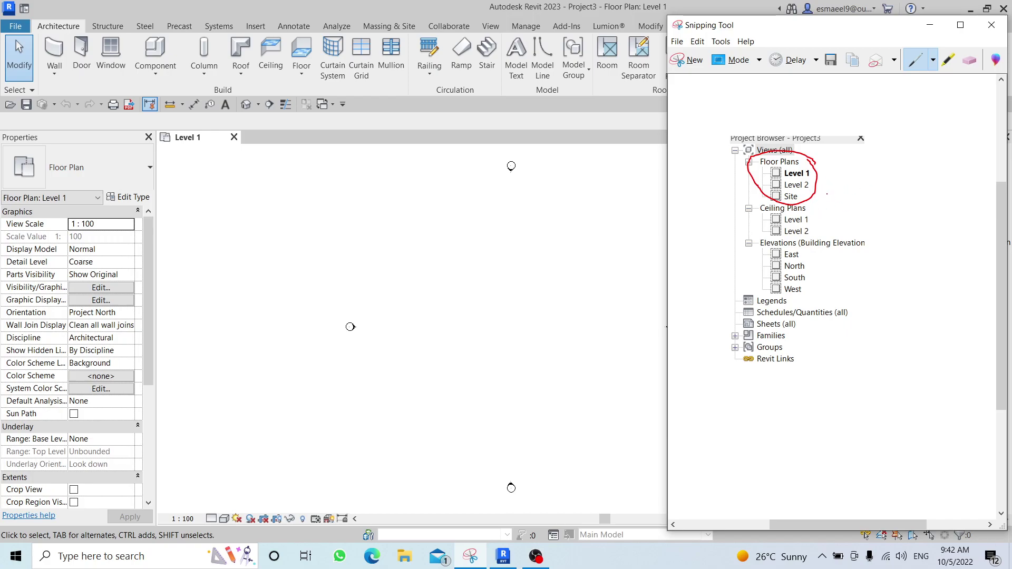
pyautogui.moveTo(800, 182)
pyautogui.mouseDown()
pyautogui.moveTo(825, 203)
pyautogui.moveTo(909, 198)
pyautogui.mouseUp()
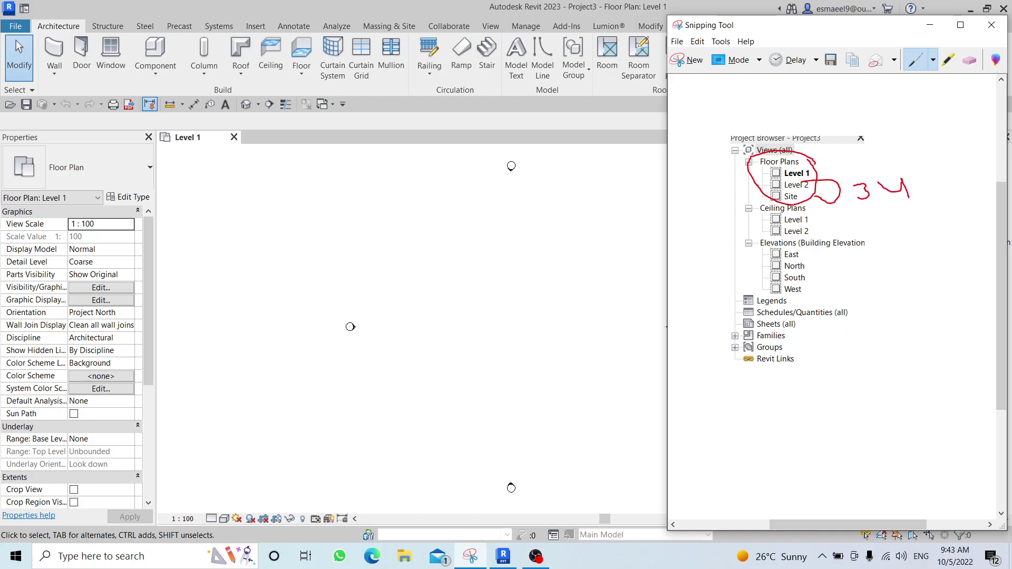
pyautogui.moveTo(808, 197); pyautogui.dragTo(772, 238)
pyautogui.moveTo(740, 199); pyautogui.dragTo(832, 235)
pyautogui.moveTo(746, 202)
pyautogui.mouseDown()
pyautogui.moveTo(755, 217)
pyautogui.moveTo(753, 202)
pyautogui.mouseUp()
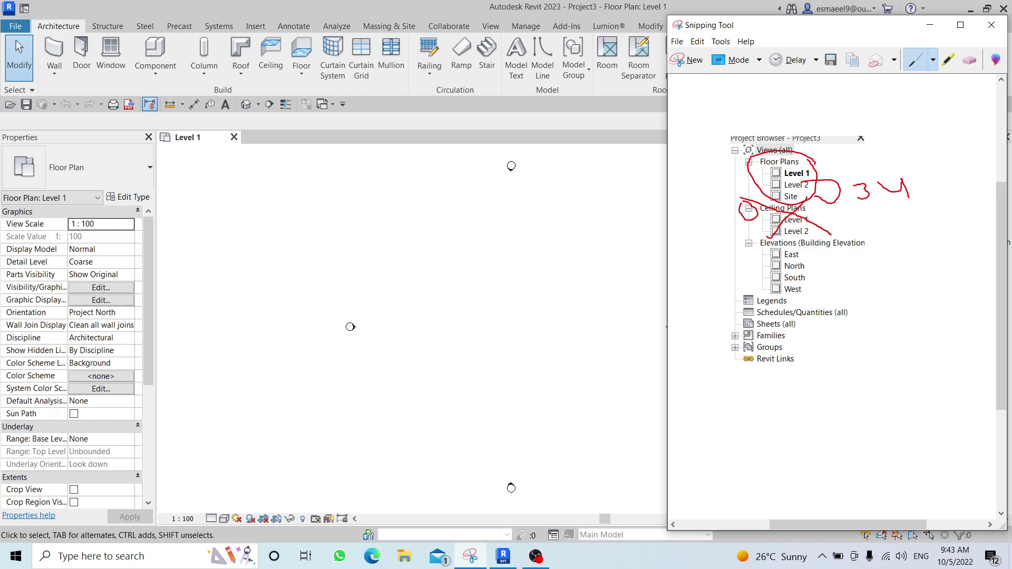
# - Underline the Elevations group and mark its views on the snip, and close it without saving
pyautogui.moveTo(756, 253); pyautogui.dragTo(838, 249)
pyautogui.moveTo(811, 272)
pyautogui.mouseDown()
pyautogui.moveTo(834, 268)
pyautogui.moveTo(817, 291)
pyautogui.mouseUp()
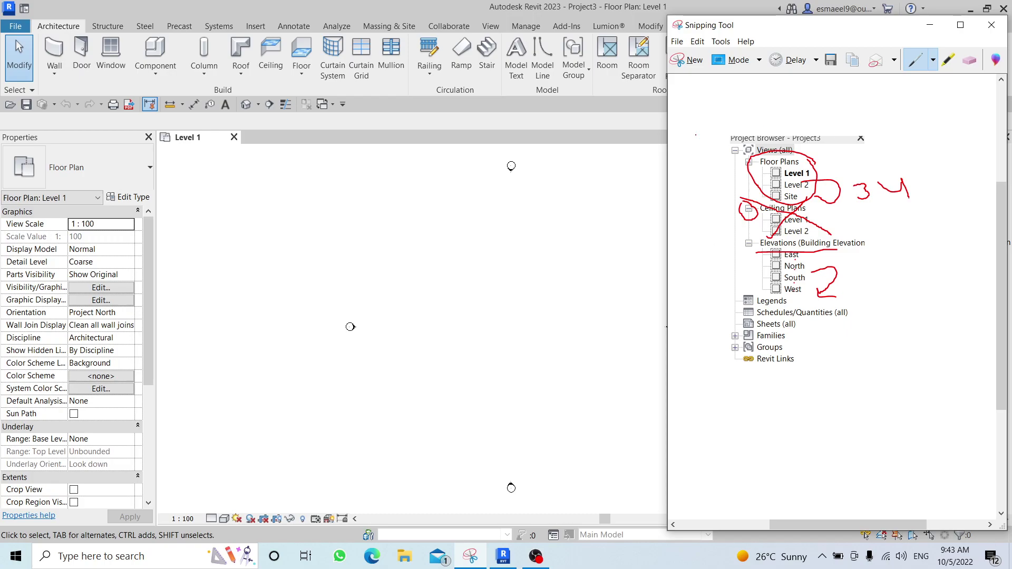
pyautogui.press('super+Left')
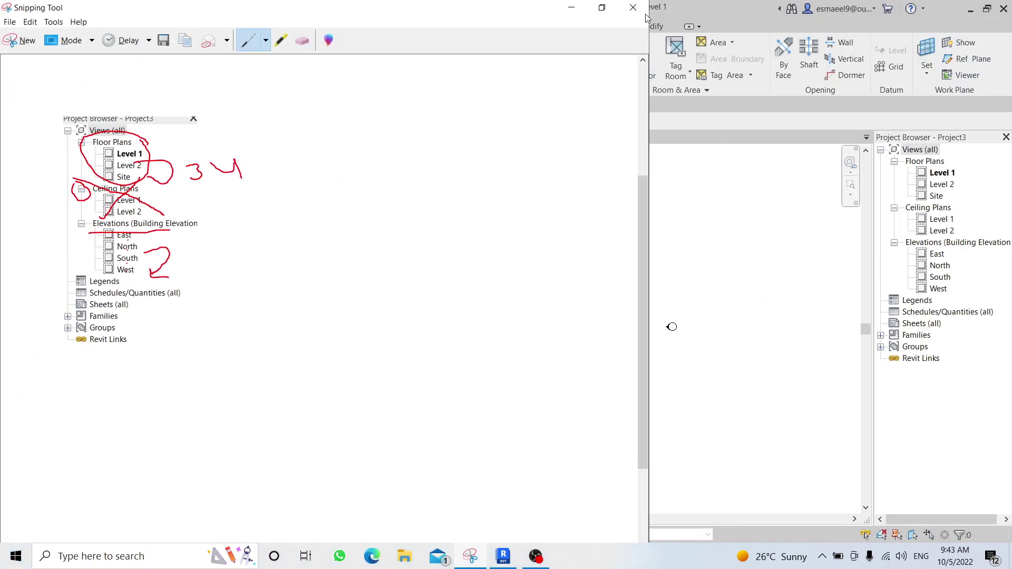
pyautogui.click(633, 7)
pyautogui.click(378, 297)
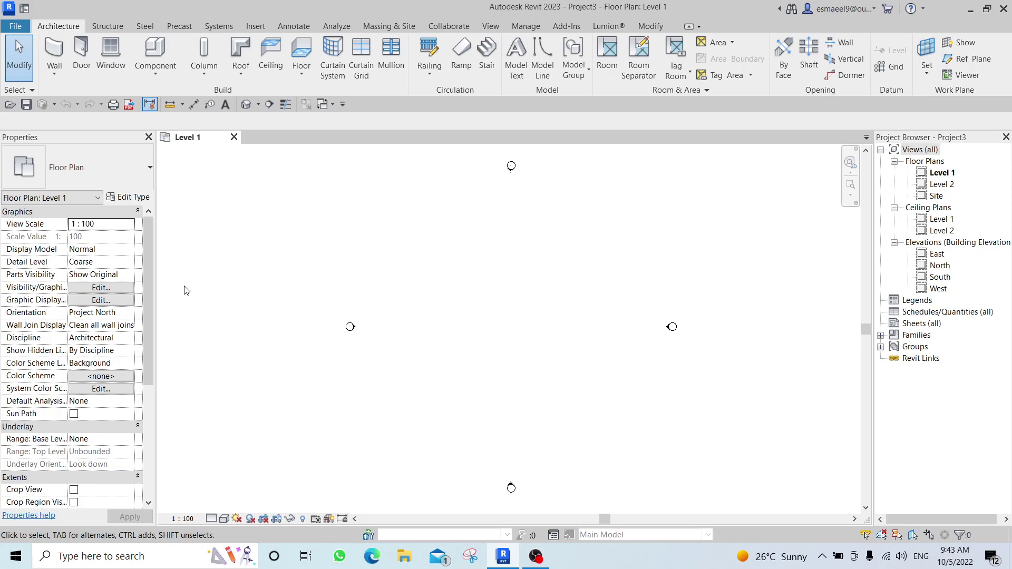
pyautogui.scroll(-5, 149, 287)
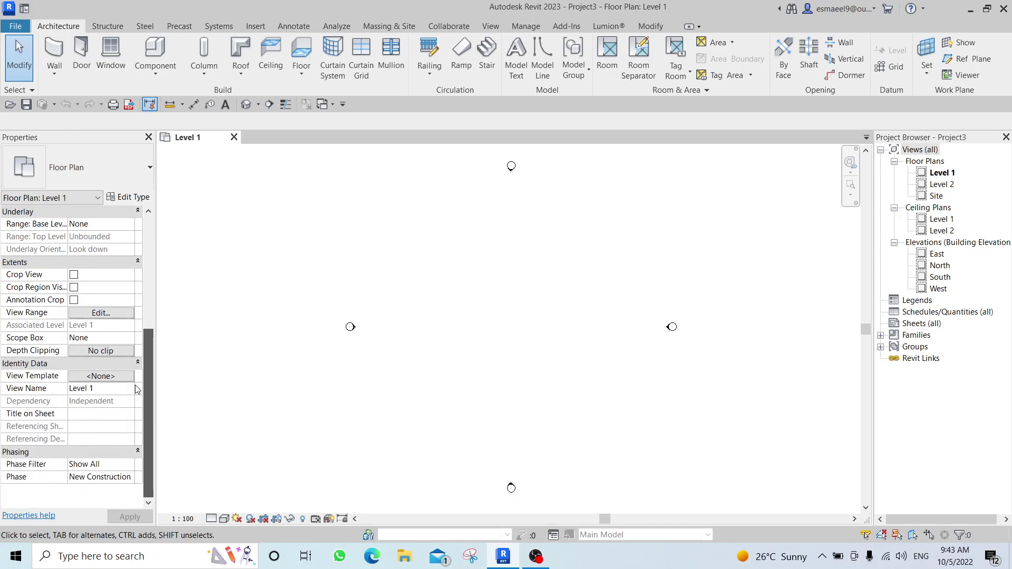
pyautogui.scroll(5, 148, 286)
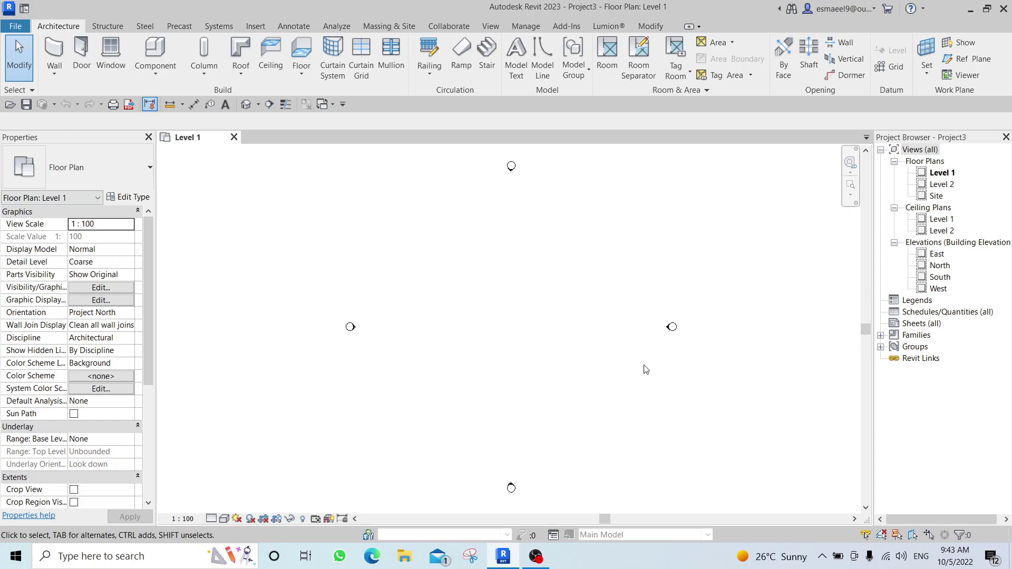
# - Start the Wall tool and review its top constraint, unconnected height and location line options
pyautogui.click(57, 51)
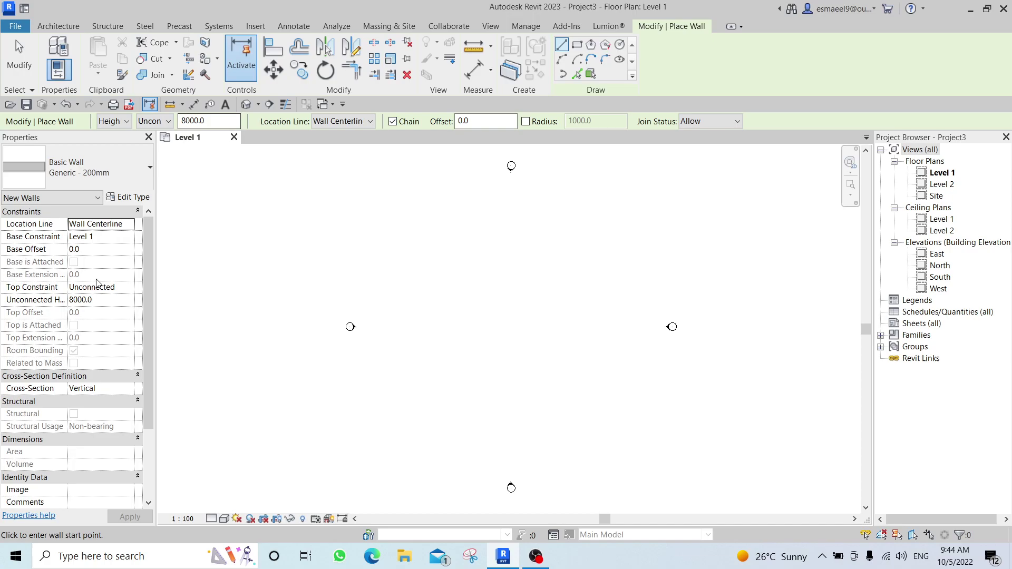
pyautogui.click(165, 122)
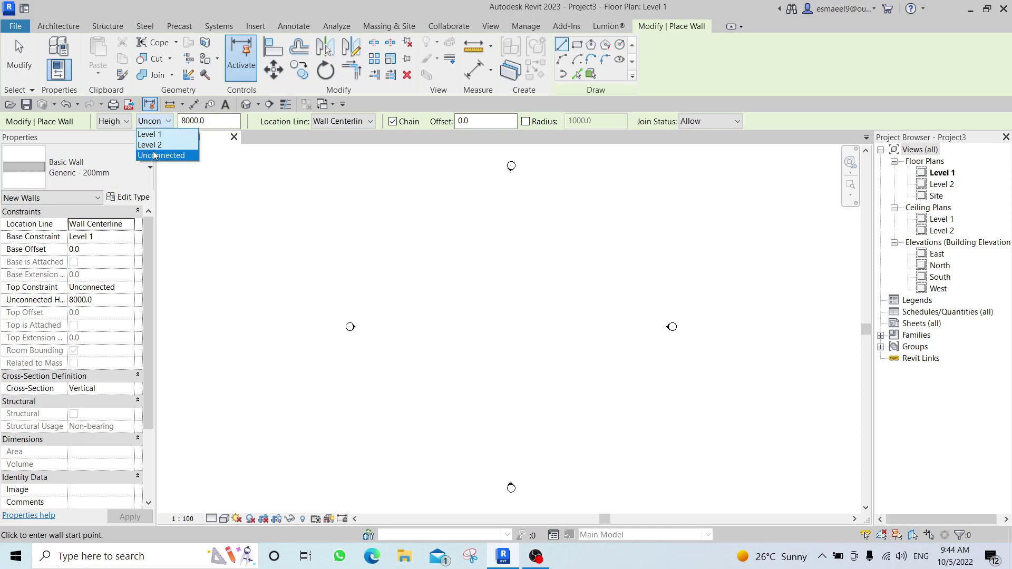
pyautogui.click(121, 293)
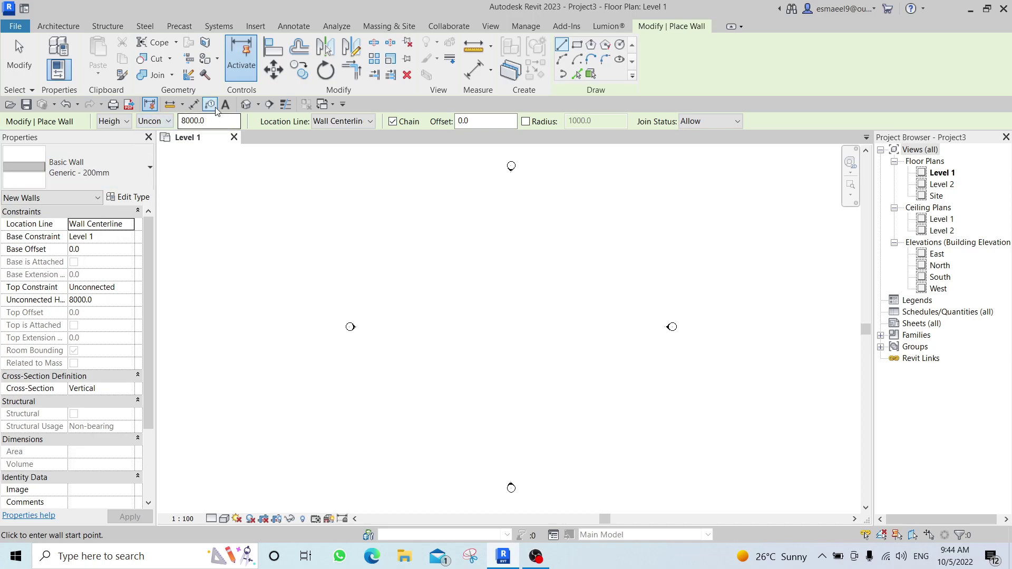
pyautogui.click(213, 121)
pyautogui.doubleClick(110, 301)
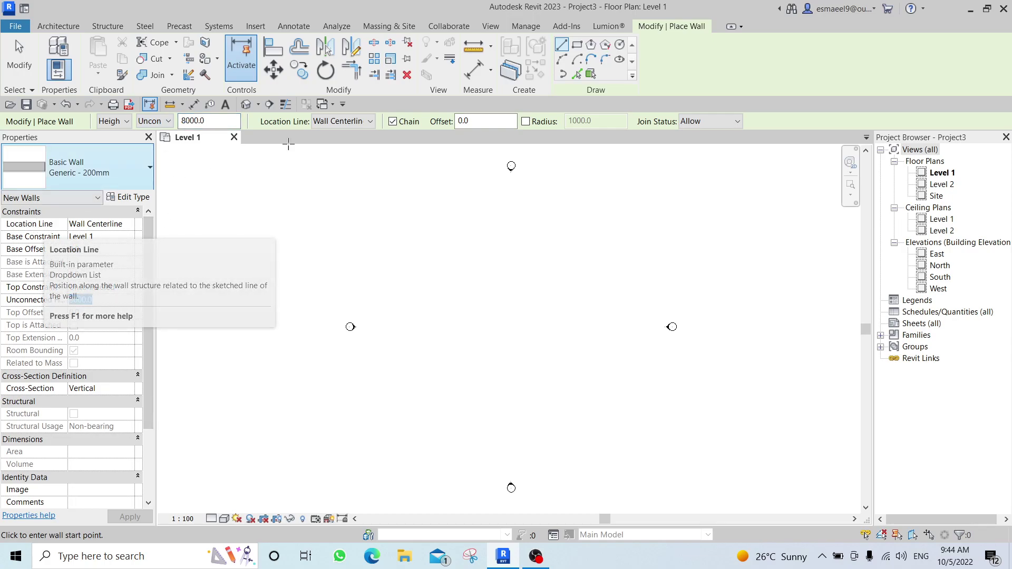
pyautogui.click(345, 122)
pyautogui.click(350, 127)
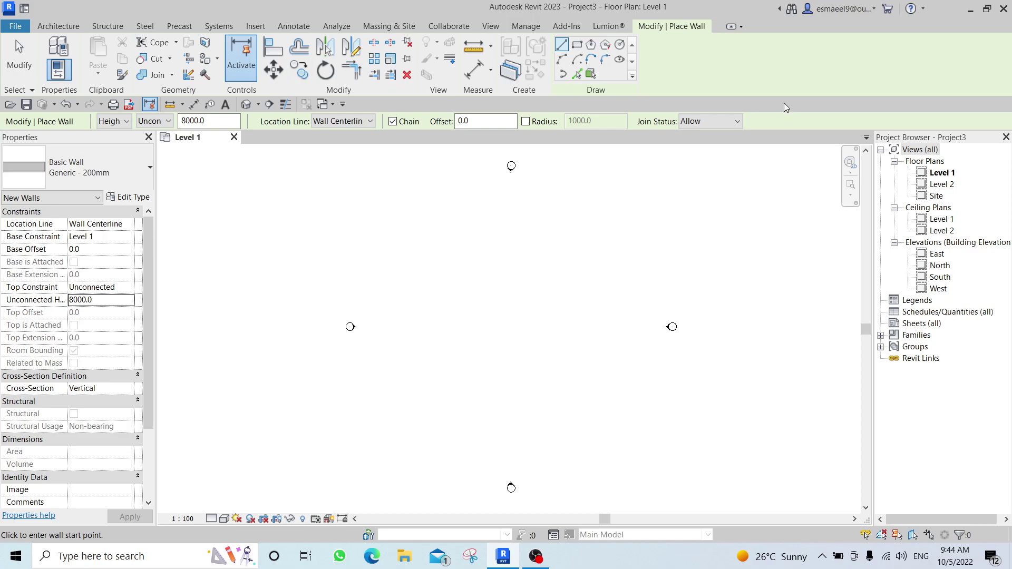
# - Start the Door, Wall and Window tools in turn to compare their placement options and properties, and exit without placing anything
pyautogui.click(58, 25)
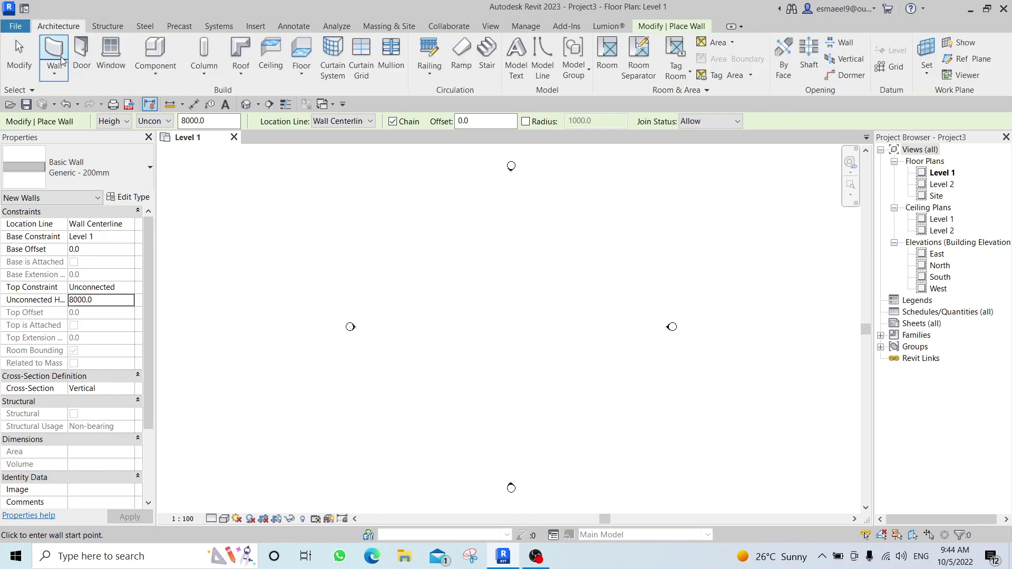
pyautogui.click(81, 52)
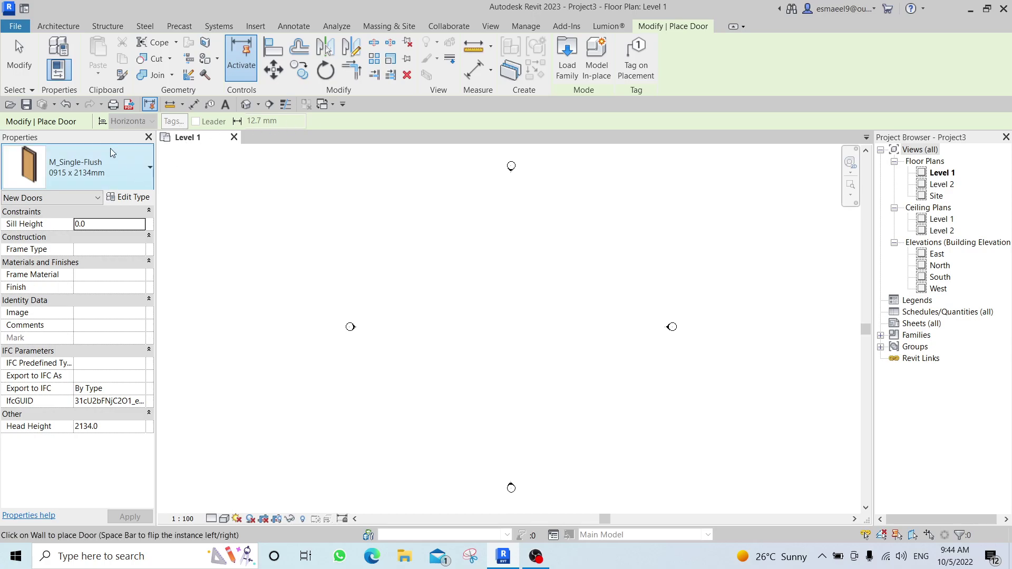
pyautogui.click(58, 25)
pyautogui.click(50, 51)
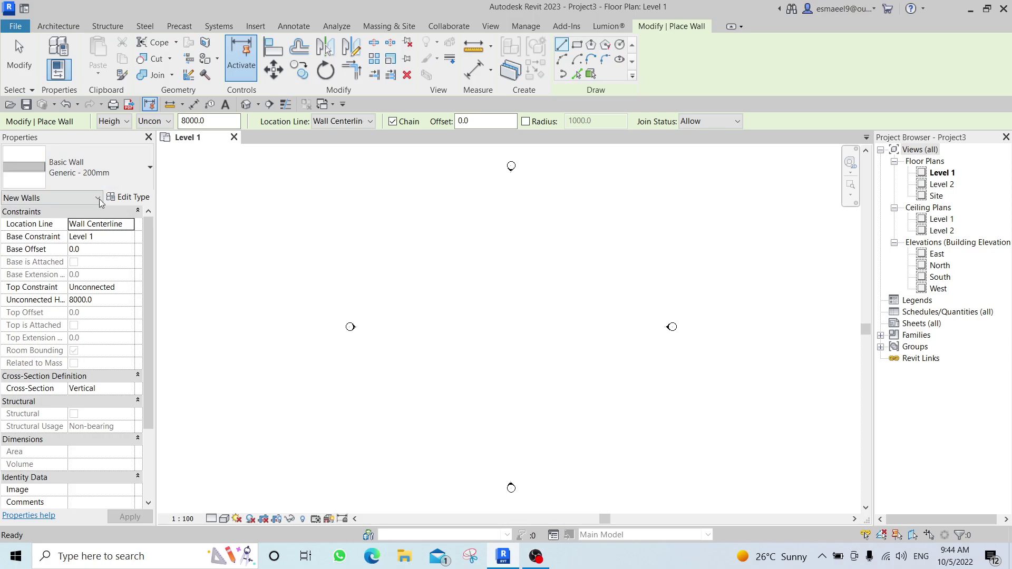
pyautogui.click(58, 27)
pyautogui.click(111, 51)
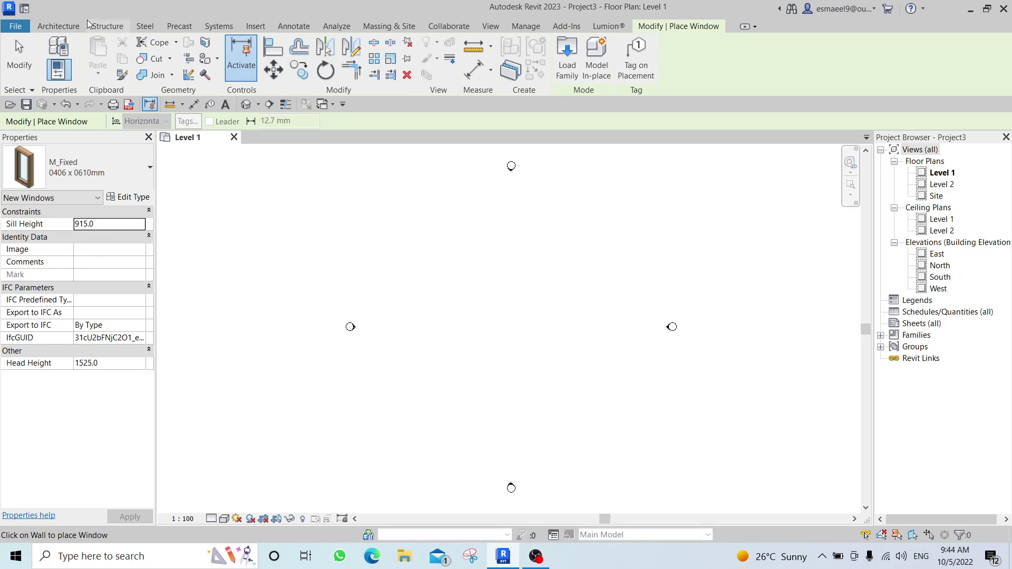
pyautogui.click(58, 26)
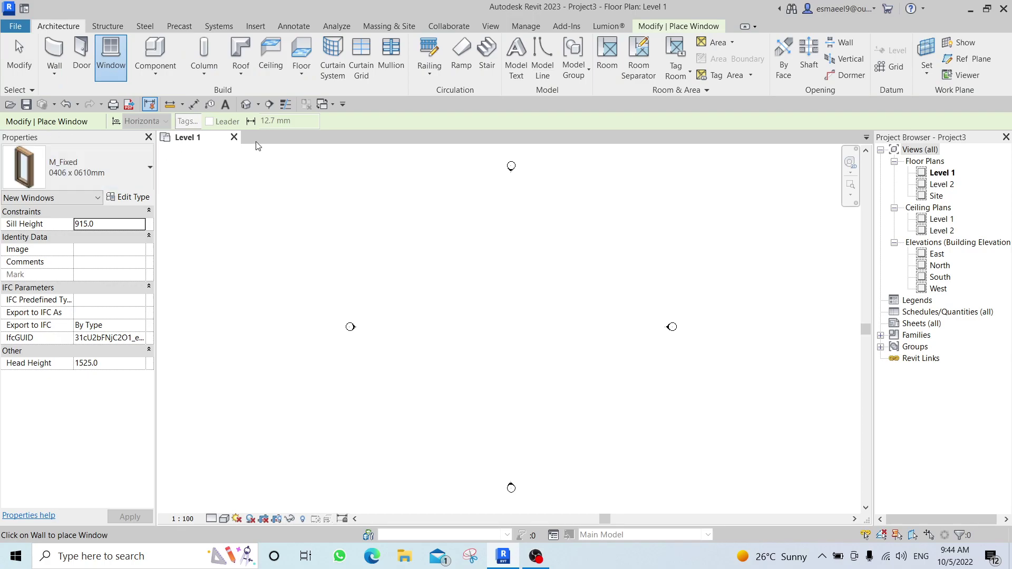
pyautogui.click(55, 55)
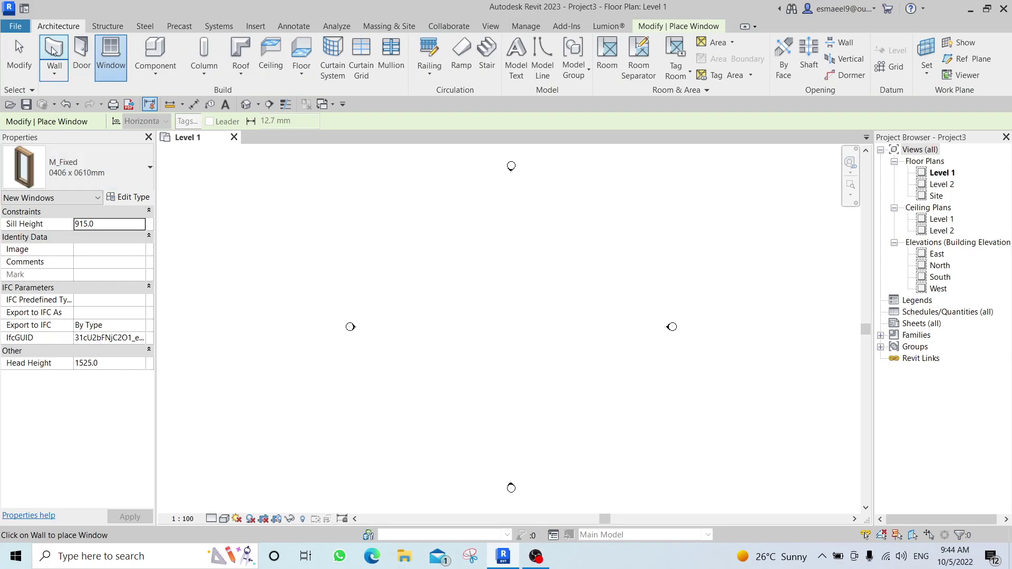
pyautogui.press('Escape')
pyautogui.press('Escape')
# - Set the project's length units to Centimeters
pyautogui.scroll(2, 522, 358)
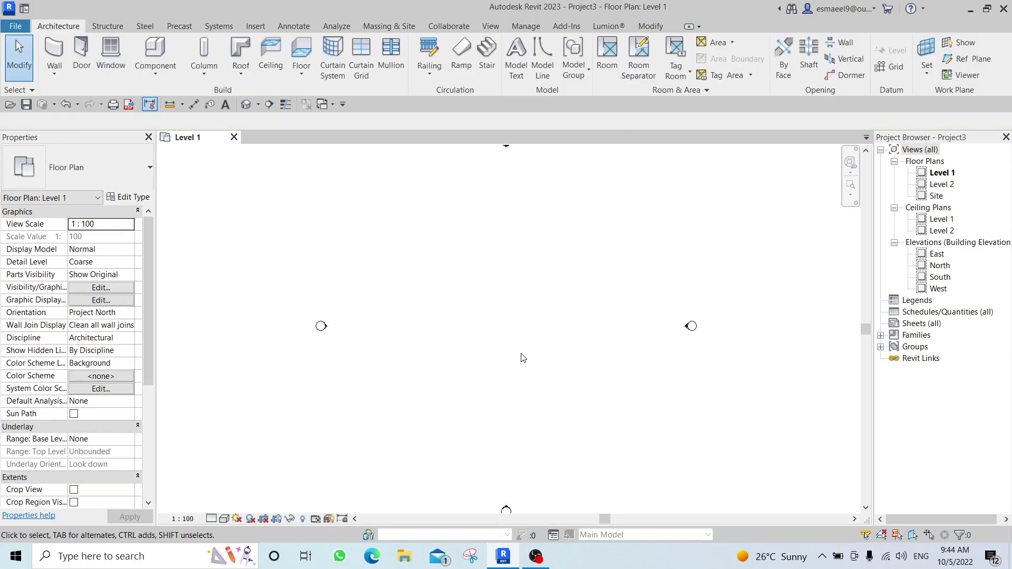
pyautogui.scroll(-1, 527, 328)
pyautogui.press('u')
pyautogui.press('n')
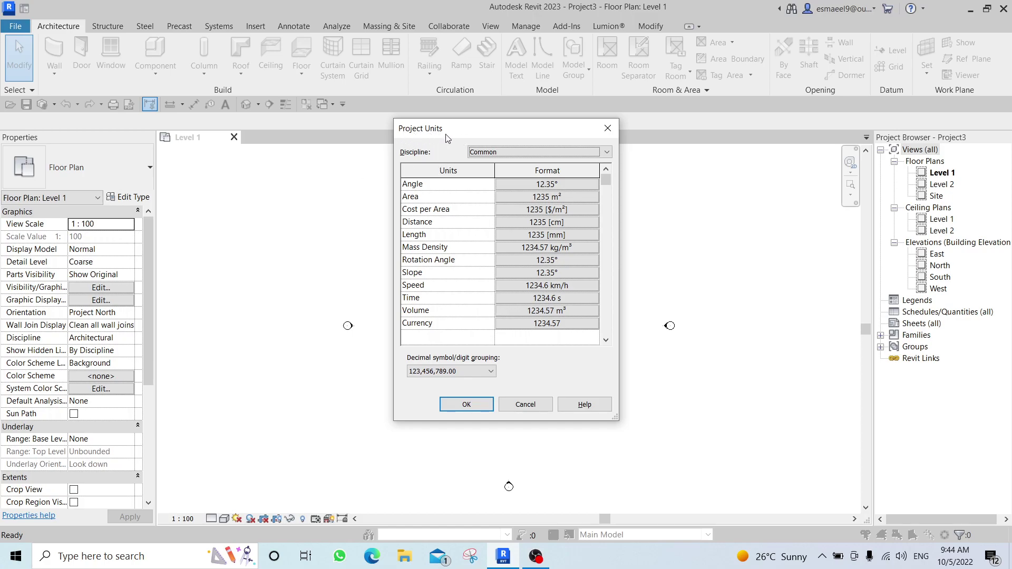
pyautogui.click(618, 131)
pyautogui.press('u')
pyautogui.press('n')
pyautogui.click(524, 236)
pyautogui.click(691, 192)
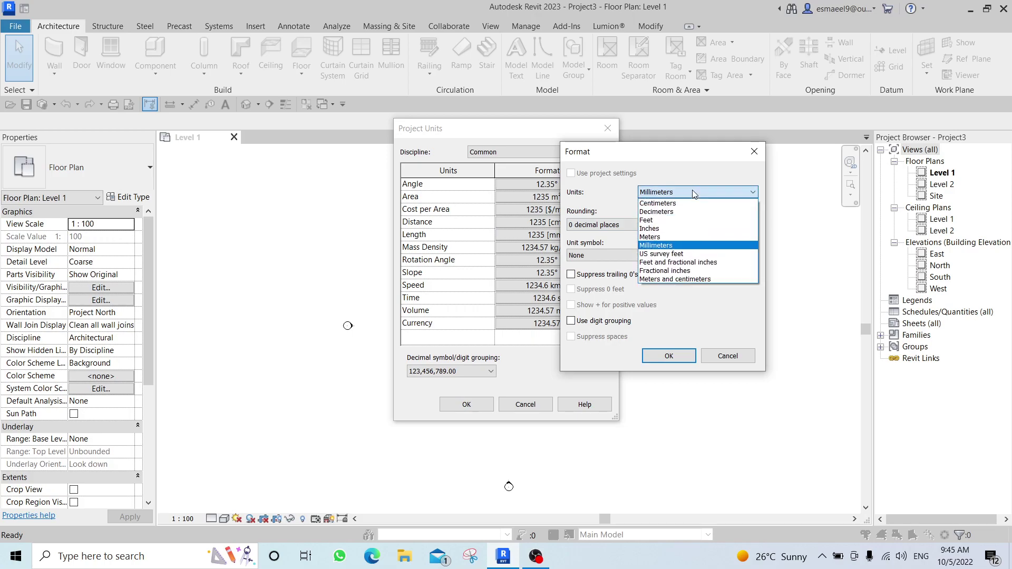
pyautogui.click(679, 204)
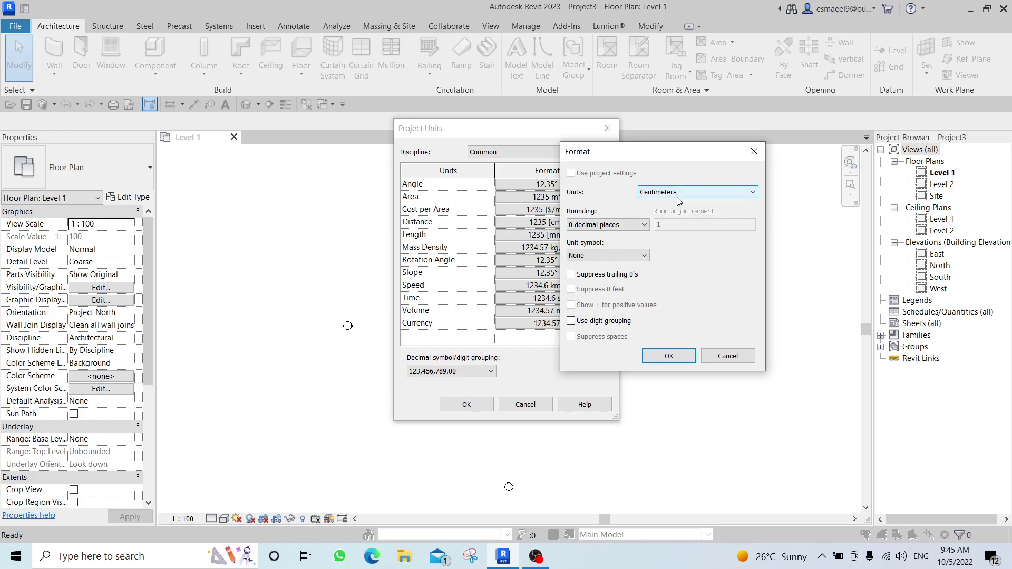
pyautogui.click(677, 360)
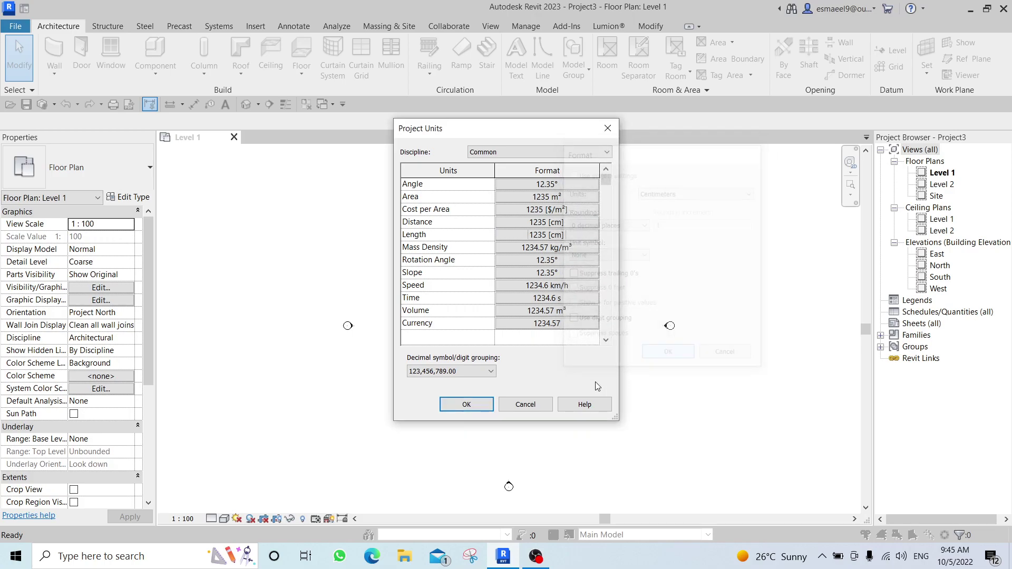
pyautogui.click(468, 404)
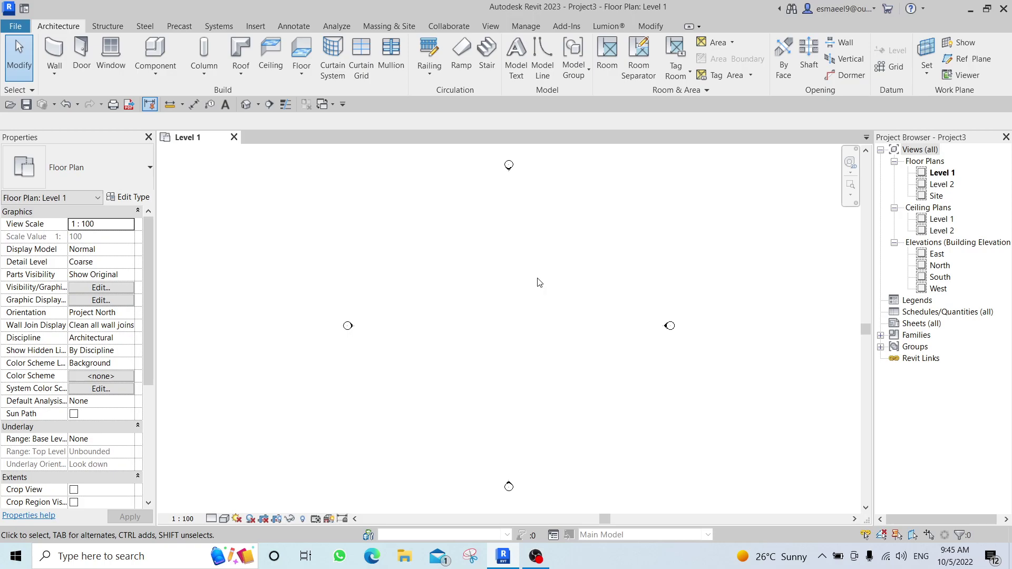
# - Draw a horizontal Generic - 200mm wall about 1000 cm long between the elevation markers on the Level 1 plan
pyautogui.scroll(3, 537, 280)
pyautogui.moveTo(530, 227)
pyautogui.mouseDown(button='middle')
pyautogui.moveTo(420, 300)
pyautogui.moveTo(480, 217)
pyautogui.moveTo(598, 326)
pyautogui.moveTo(396, 288)
pyautogui.moveTo(631, 334)
pyautogui.moveTo(427, 260)
pyautogui.moveTo(579, 309)
pyautogui.moveTo(490, 269)
pyautogui.moveTo(515, 253)
pyautogui.moveTo(430, 288)
pyautogui.moveTo(543, 267)
pyautogui.mouseUp(button='middle')
pyautogui.press('w')
pyautogui.press('a')
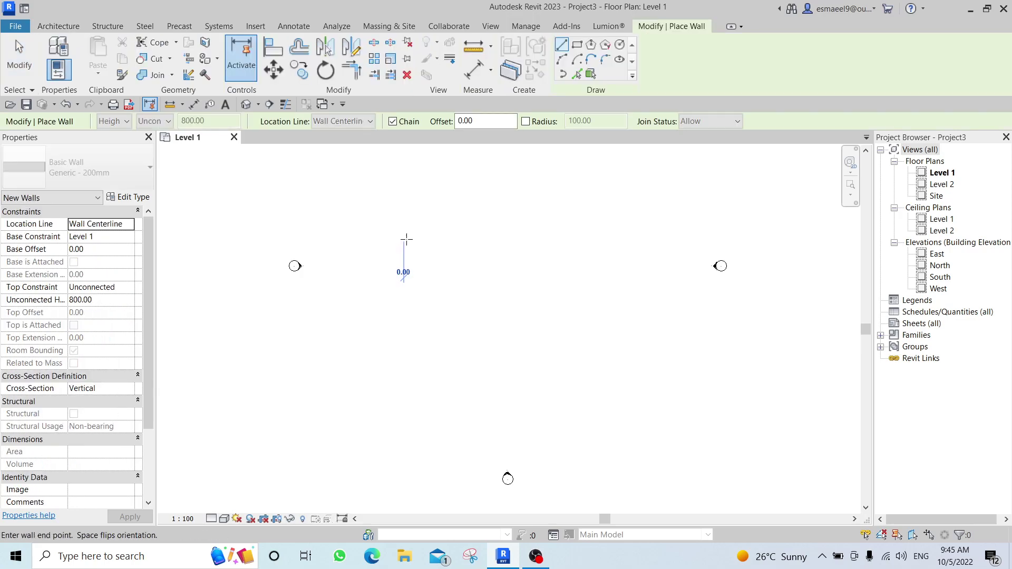
pyautogui.click(488, 240)
pyautogui.press('Escape')
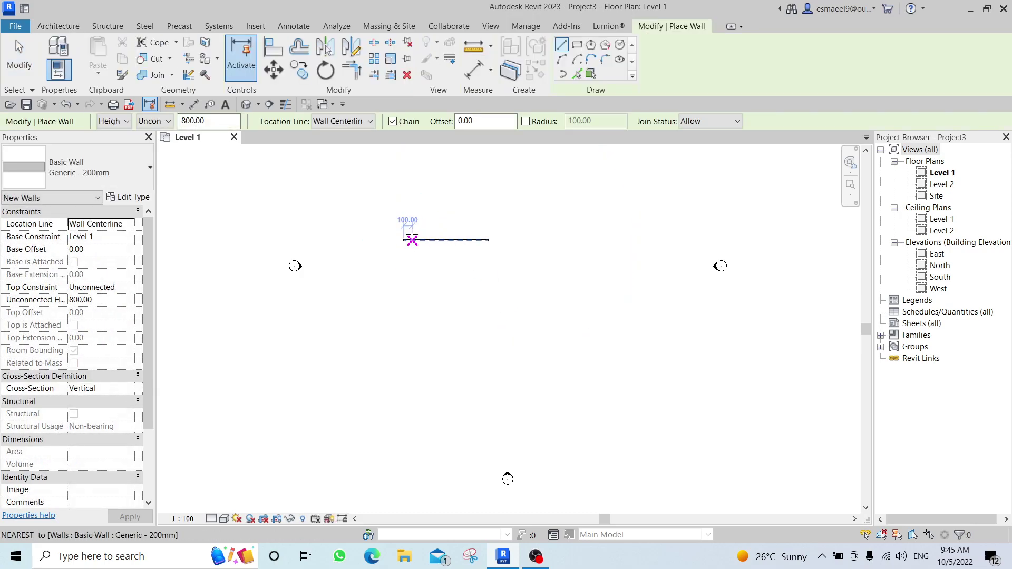
pyautogui.scroll(6, 412, 237)
pyautogui.scroll(-6, 409, 235)
pyautogui.scroll(7, 422, 233)
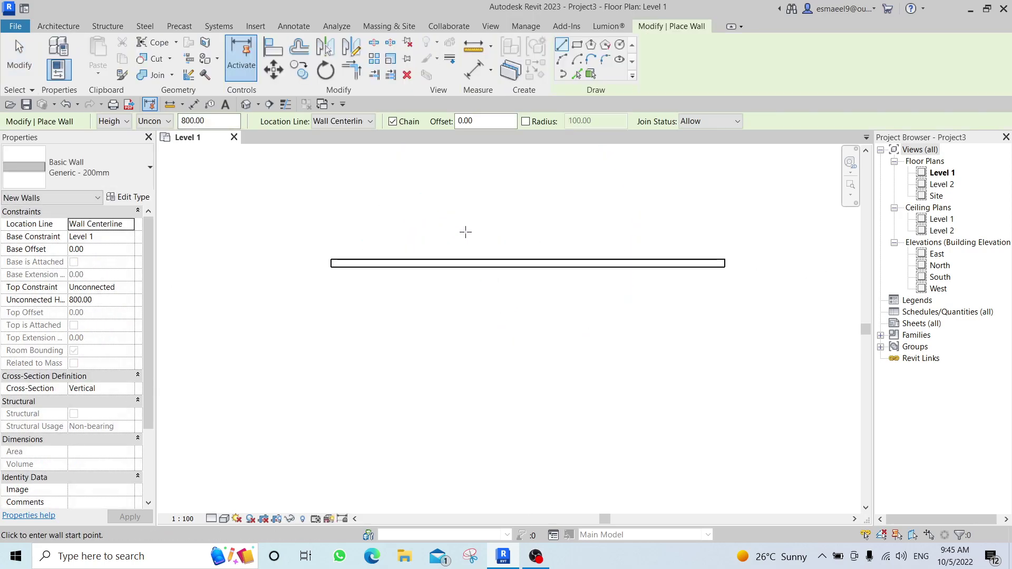
pyautogui.scroll(1, 468, 230)
pyautogui.moveTo(468, 229); pyautogui.dragTo(421, 290, button='middle')
pyautogui.press('Escape')
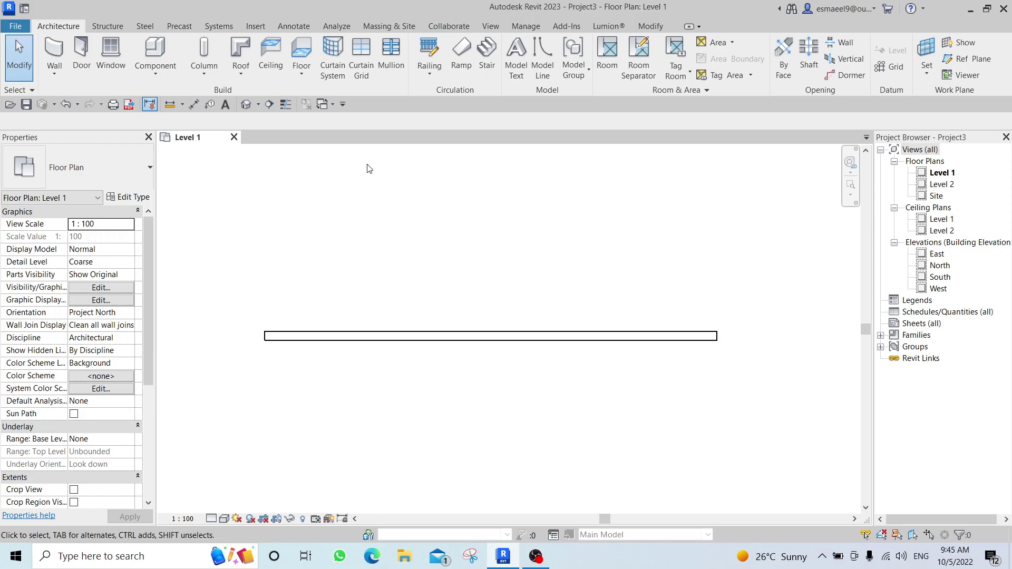
# - Open the default 3D view and look at the wall from another angle
pyautogui.press('3')
pyautogui.press('d')
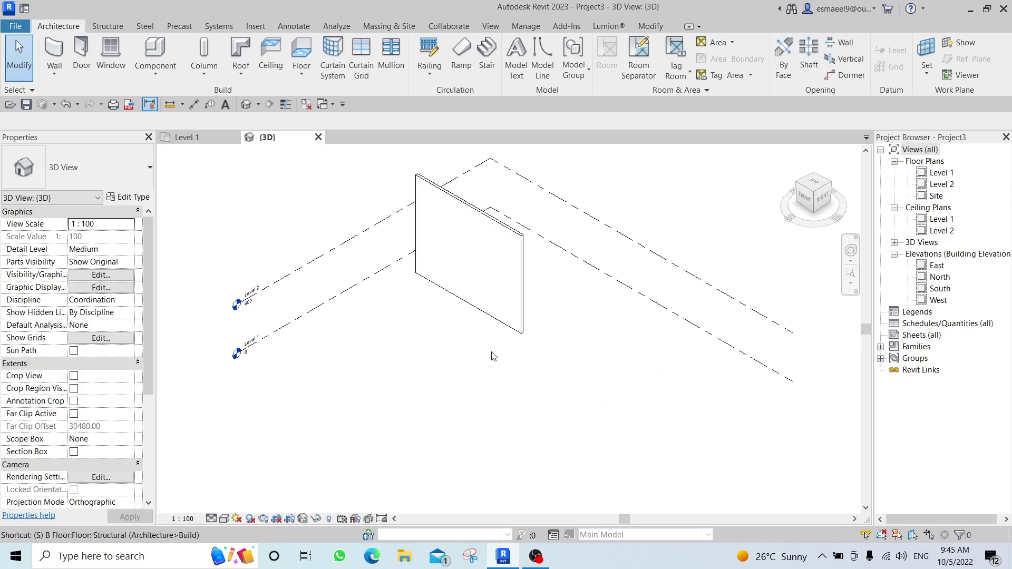
pyautogui.press('d')
pyautogui.press('h')
pyautogui.press('l')
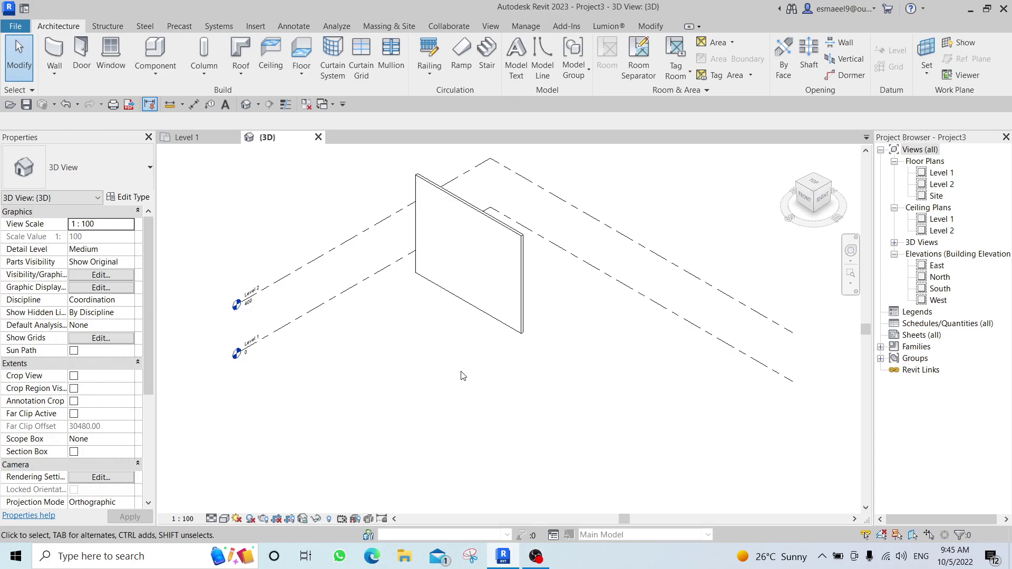
pyautogui.keyDown('shift'); pyautogui.moveTo(441, 347); pyautogui.dragTo(506, 345, button='middle'); pyautogui.keyUp('shift')
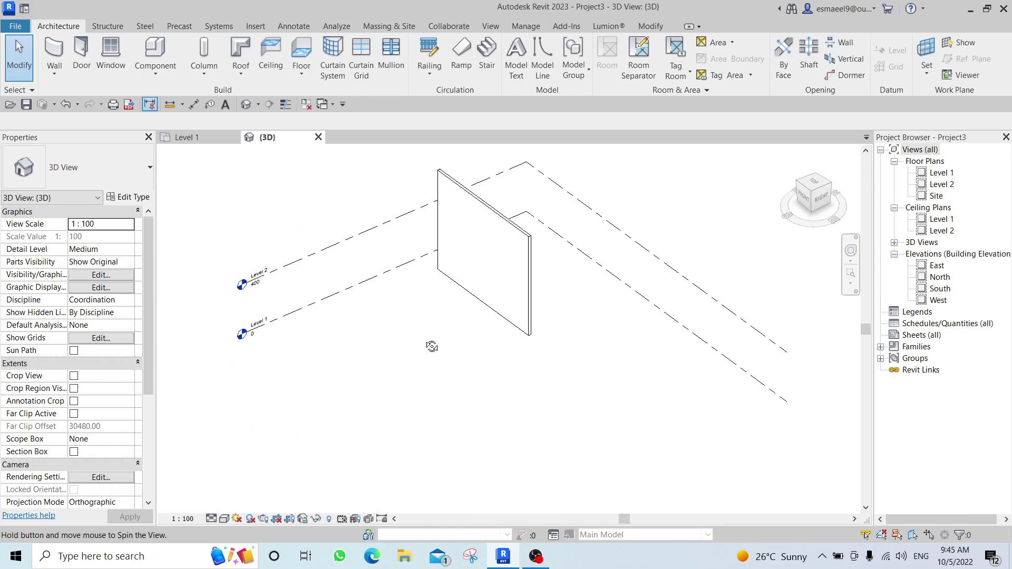
# - Return to the Level 1 floor plan and draw a horizontal wall about 1500 cm long above and to the right of the first
pyautogui.doubleClick(938, 173)
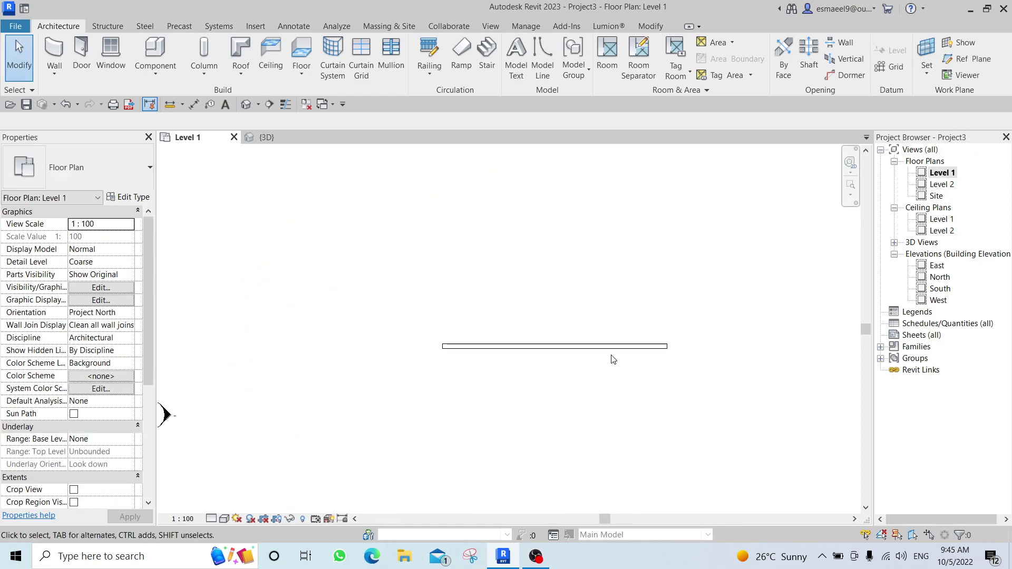
pyautogui.press('w')
pyautogui.press('a')
pyautogui.scroll(-2, 617, 354)
pyautogui.moveTo(647, 343); pyautogui.dragTo(498, 343, button='middle')
pyautogui.click(490, 276)
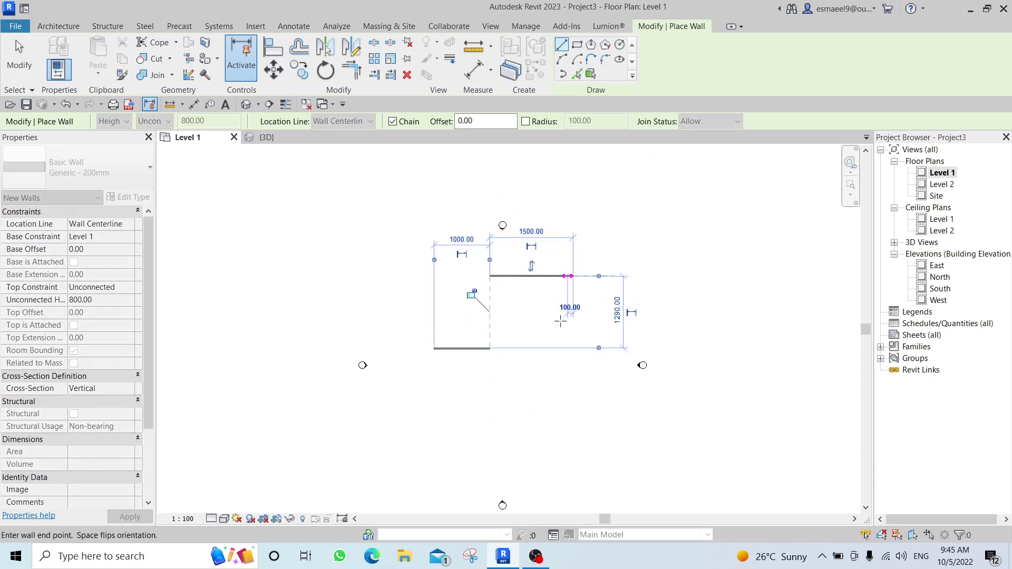
pyautogui.click(573, 275)
pyautogui.press('Escape')
# - Draw a slightly sloping wall about 1127 cm long below the first wall and a horizontal one about 1500 cm long near the lower right
pyautogui.click(511, 428)
pyautogui.click(573, 433)
pyautogui.press('Escape')
pyautogui.click(641, 422)
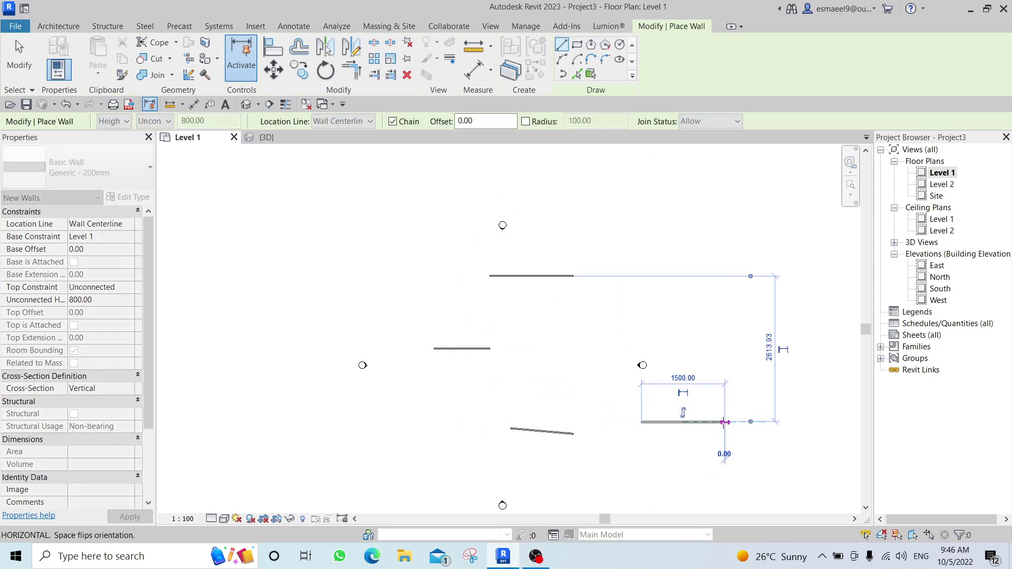
pyautogui.write('3')
pyautogui.press('Return')
# - Examine the walls in the 3D view from several angles, selecting them individually to view their dimensions, and reopen the Level 1 floor plan
pyautogui.hotkey('ctrl', 'Tab')
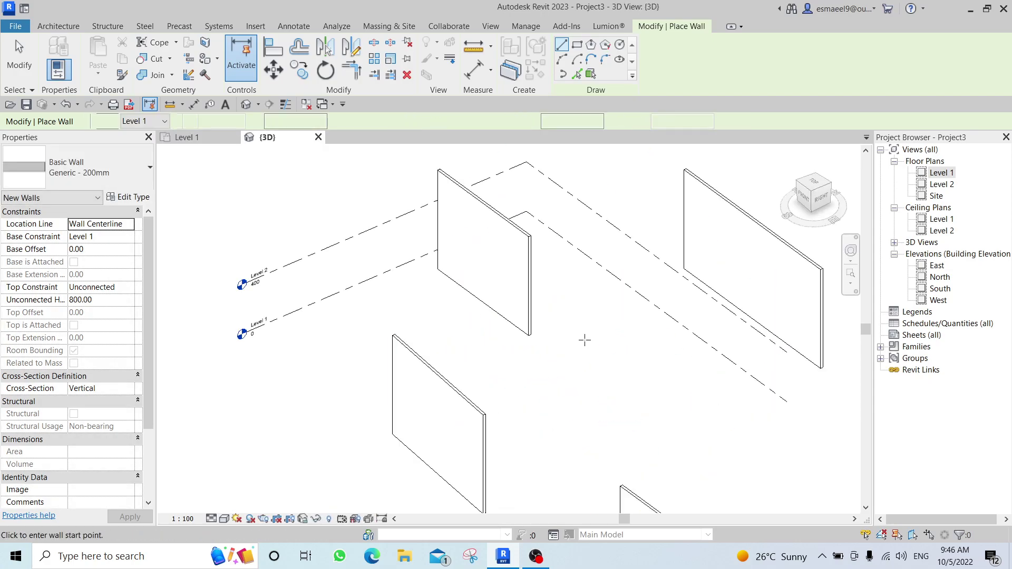
pyautogui.press('Escape')
pyautogui.moveTo(601, 359)
pyautogui.keyDown('shift'); pyautogui.mouseDown(button='middle')
pyautogui.moveTo(481, 344)
pyautogui.moveTo(601, 346)
pyautogui.mouseUp(button='middle'); pyautogui.keyUp('shift')
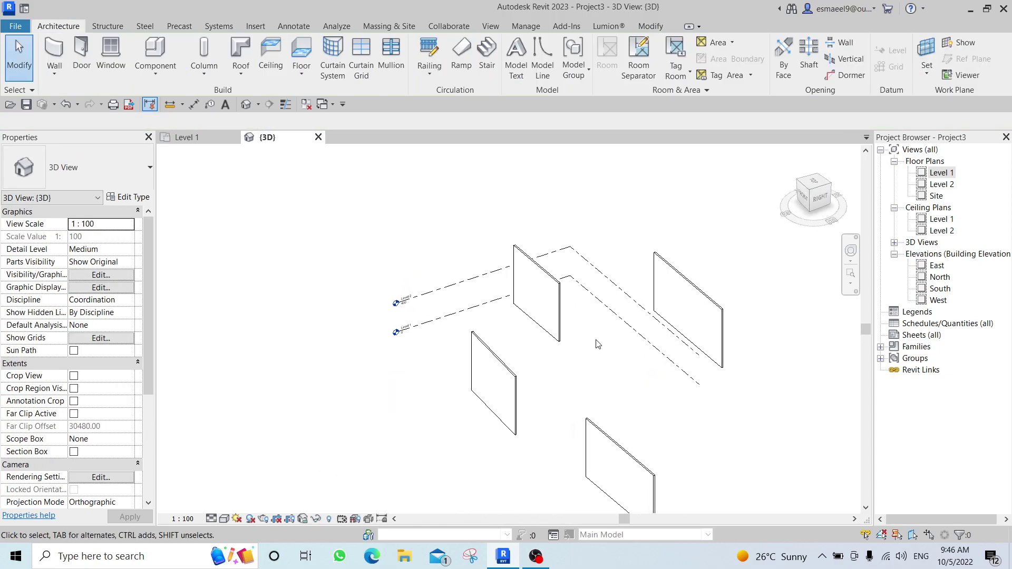
pyautogui.click(677, 299)
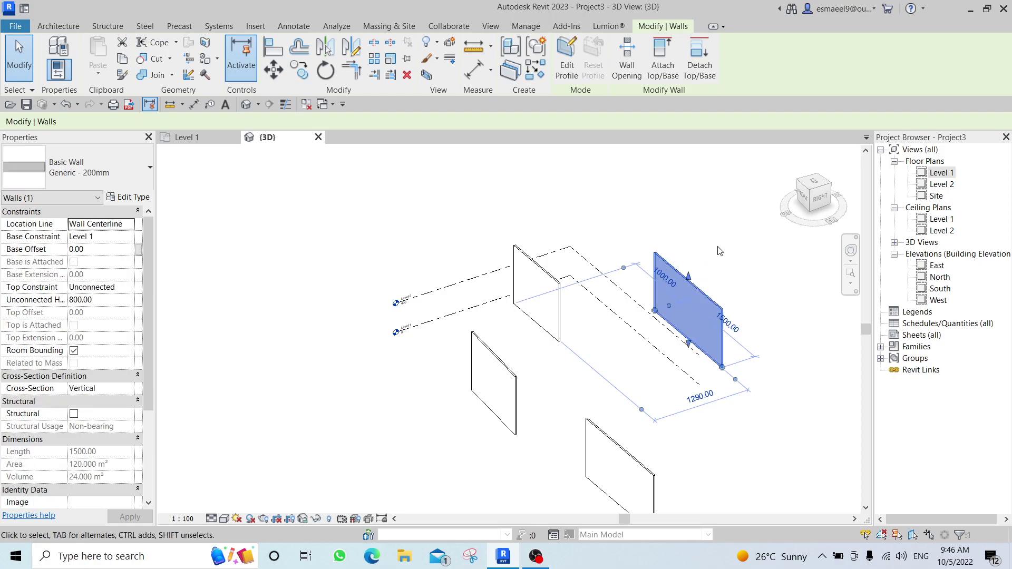
pyautogui.keyDown('shift'); pyautogui.moveTo(731, 254); pyautogui.dragTo(656, 365, button='middle'); pyautogui.keyUp('shift')
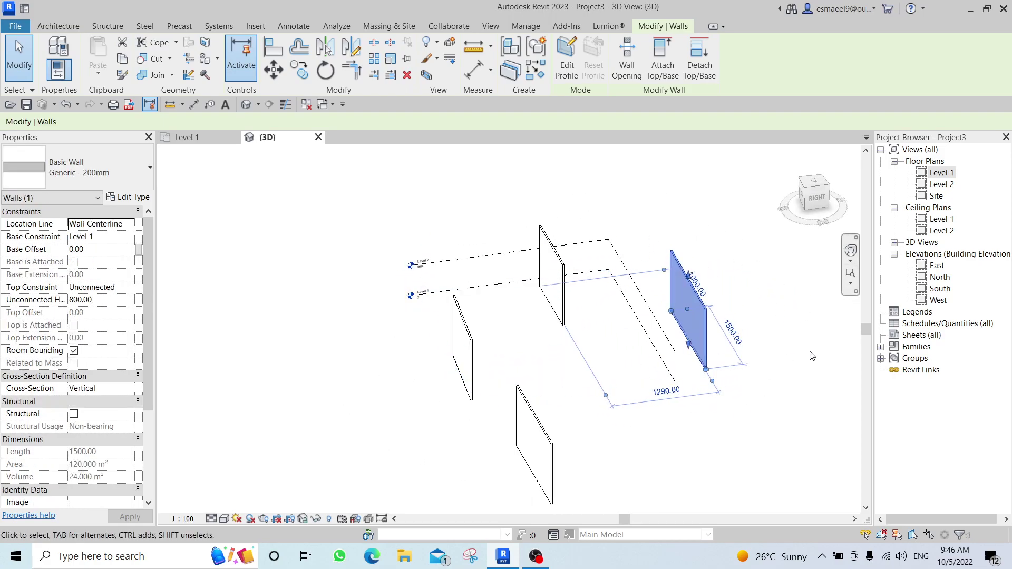
pyautogui.moveTo(527, 439); pyautogui.dragTo(538, 366, button='middle')
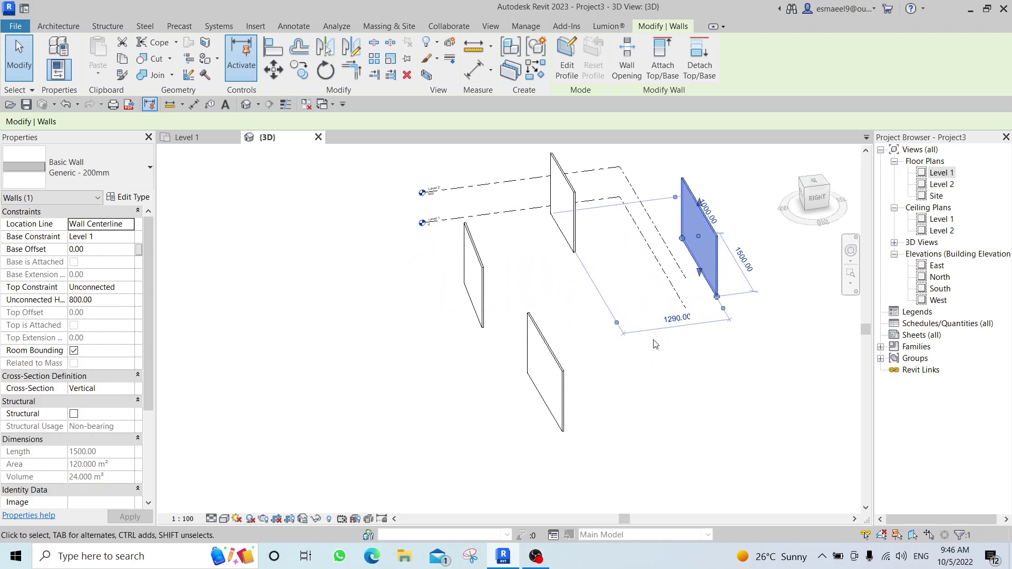
pyautogui.click(538, 366)
pyautogui.moveTo(505, 398)
pyautogui.keyDown('shift'); pyautogui.mouseDown(button='middle')
pyautogui.moveTo(734, 402)
pyautogui.moveTo(482, 407)
pyautogui.moveTo(501, 404)
pyautogui.mouseUp(button='middle'); pyautogui.keyUp('shift')
pyautogui.click(575, 200)
pyautogui.keyDown('shift'); pyautogui.moveTo(574, 201); pyautogui.dragTo(738, 316, button='middle'); pyautogui.keyUp('shift')
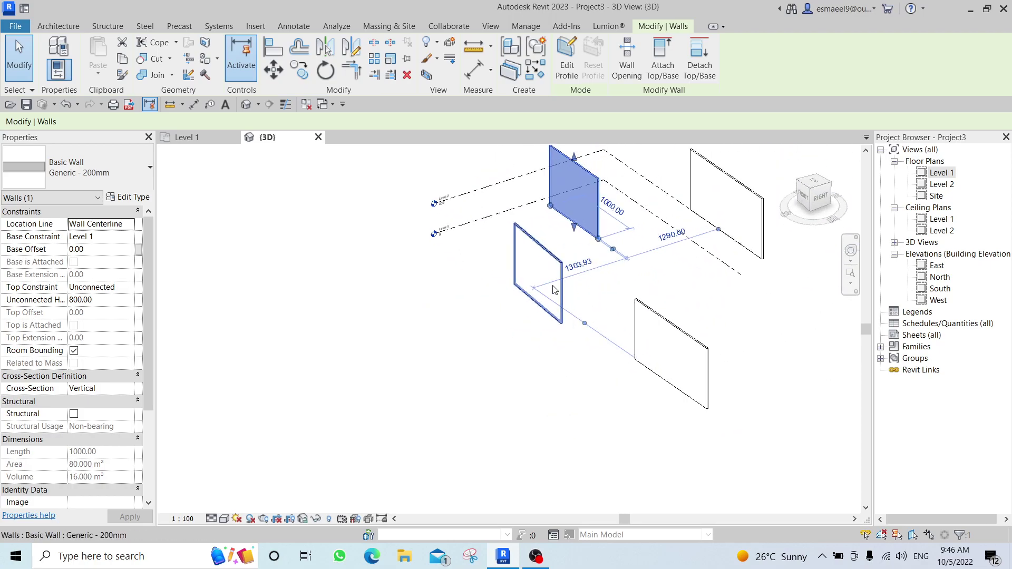
pyautogui.moveTo(553, 190); pyautogui.dragTo(527, 284)
pyautogui.moveTo(527, 285)
pyautogui.keyDown('shift'); pyautogui.mouseDown(button='middle')
pyautogui.moveTo(709, 342)
pyautogui.moveTo(553, 343)
pyautogui.moveTo(542, 293)
pyautogui.mouseUp(button='middle'); pyautogui.keyUp('shift')
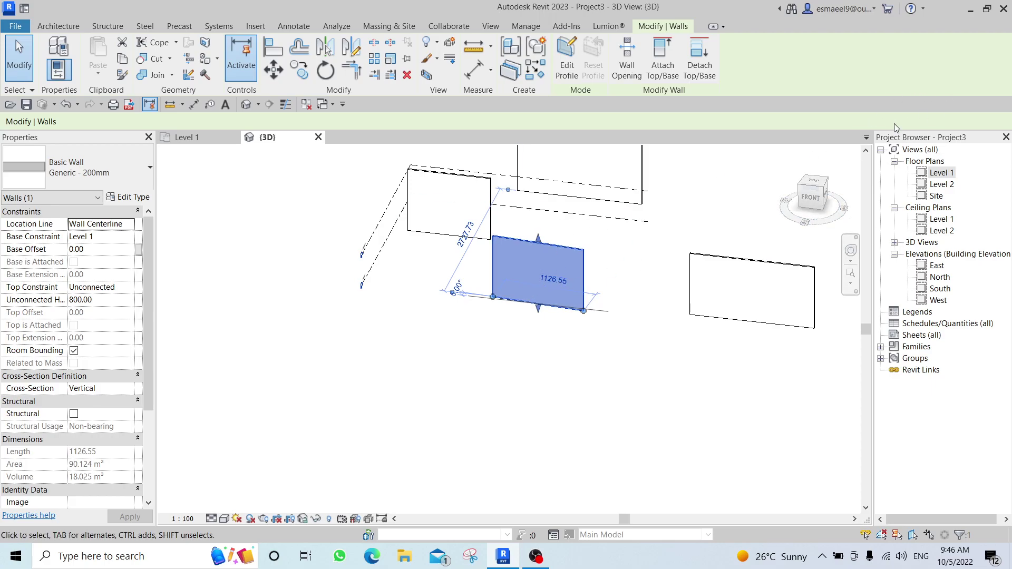
pyautogui.doubleClick(939, 174)
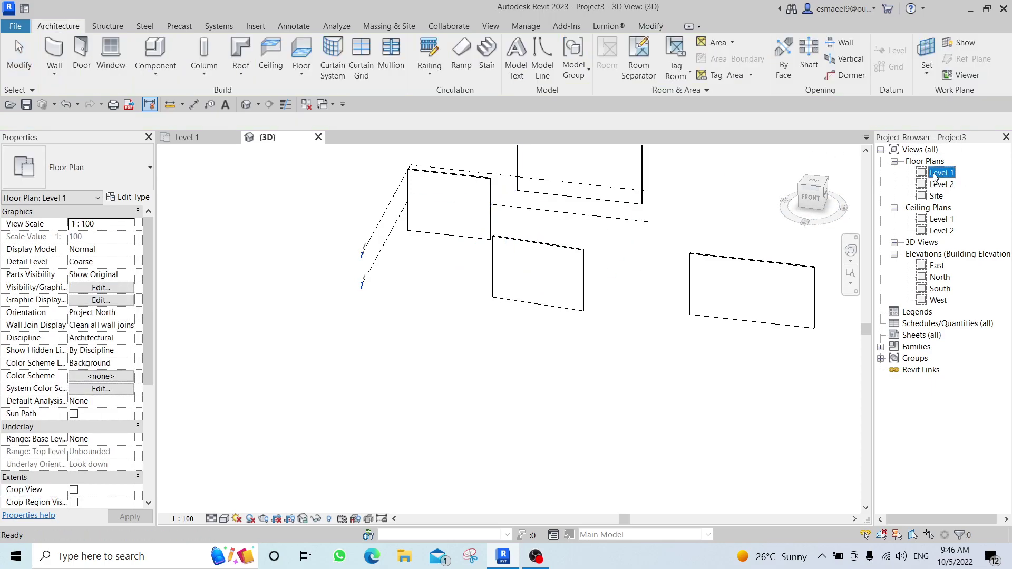
# - Look at the walls in the Level 2 floor plan, and open the East elevation to view its level lines
pyautogui.click(709, 321)
pyautogui.moveTo(720, 361); pyautogui.dragTo(692, 287, button='middle')
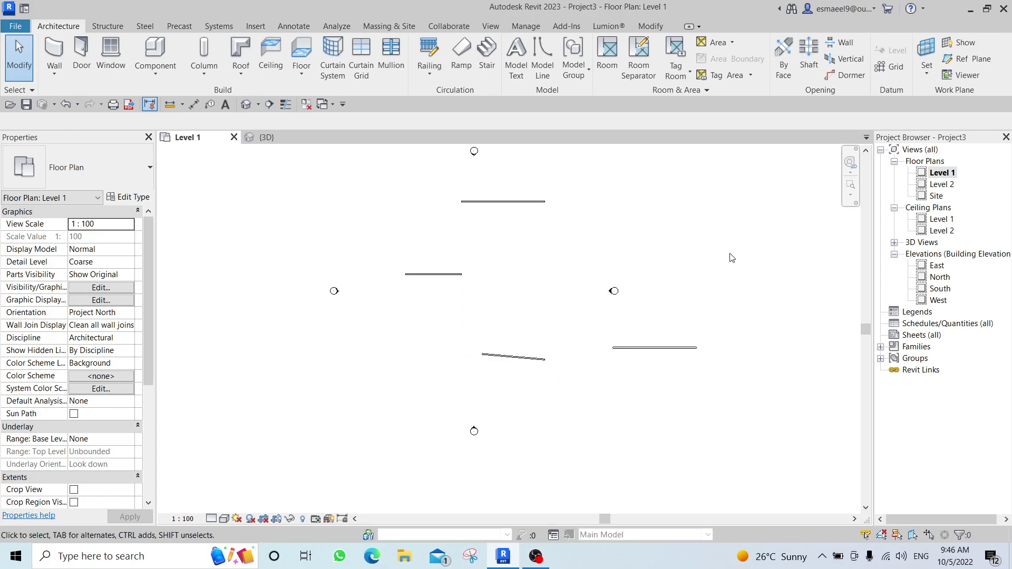
pyautogui.doubleClick(947, 187)
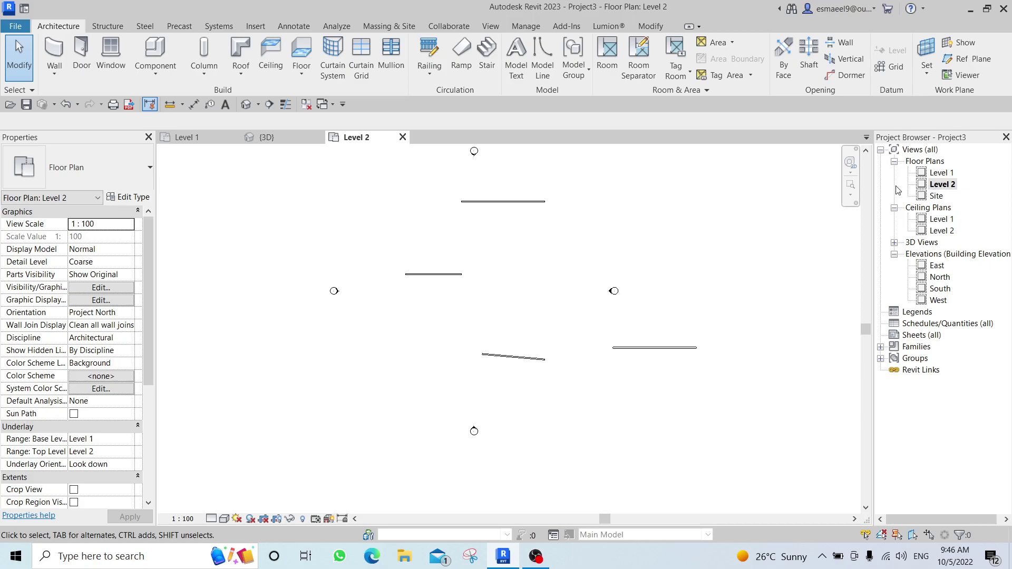
pyautogui.click(933, 266)
pyautogui.doubleClick(936, 266)
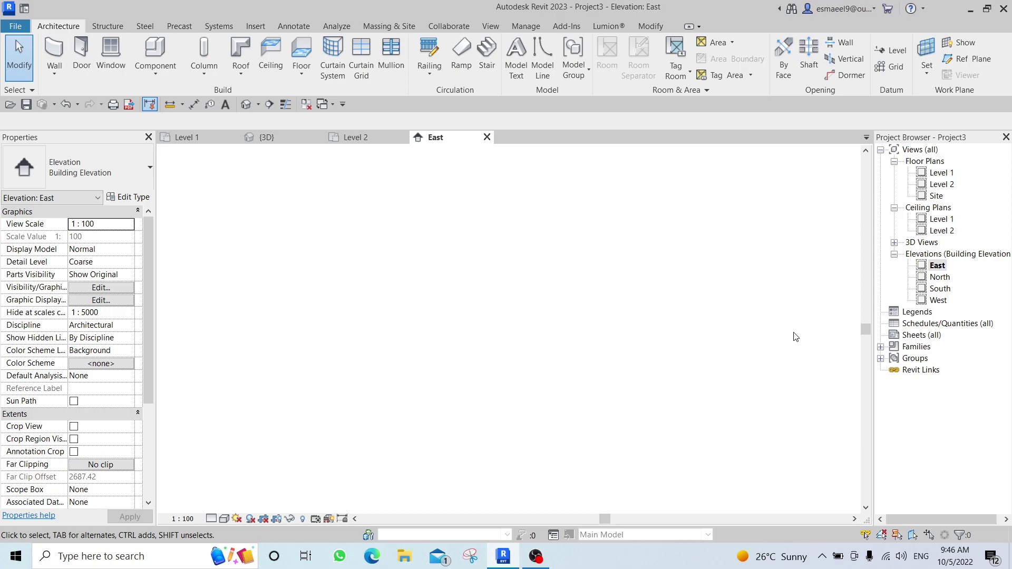
pyautogui.scroll(-2, 698, 351)
pyautogui.scroll(3, 698, 351)
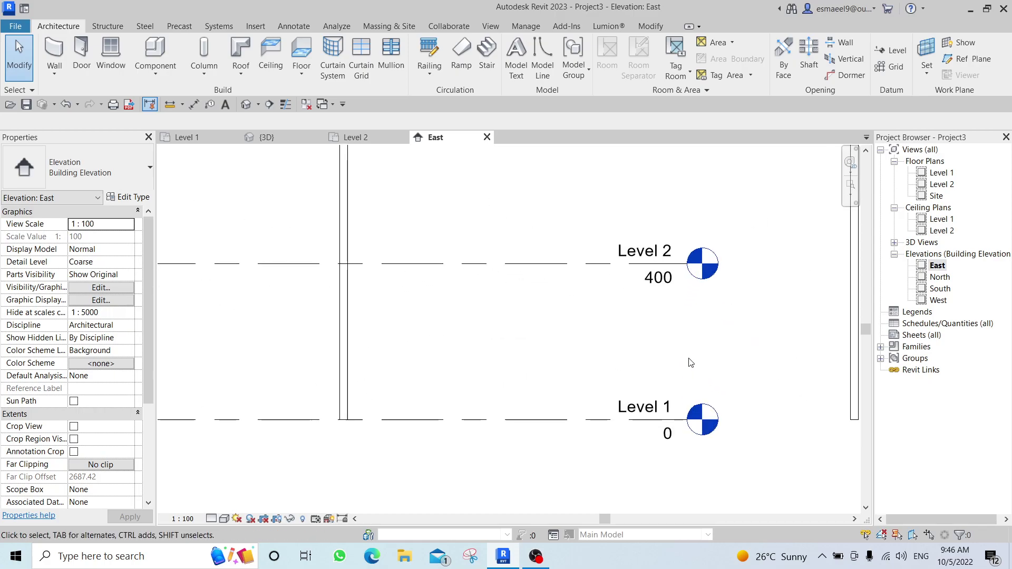
pyautogui.scroll(-2, 681, 389)
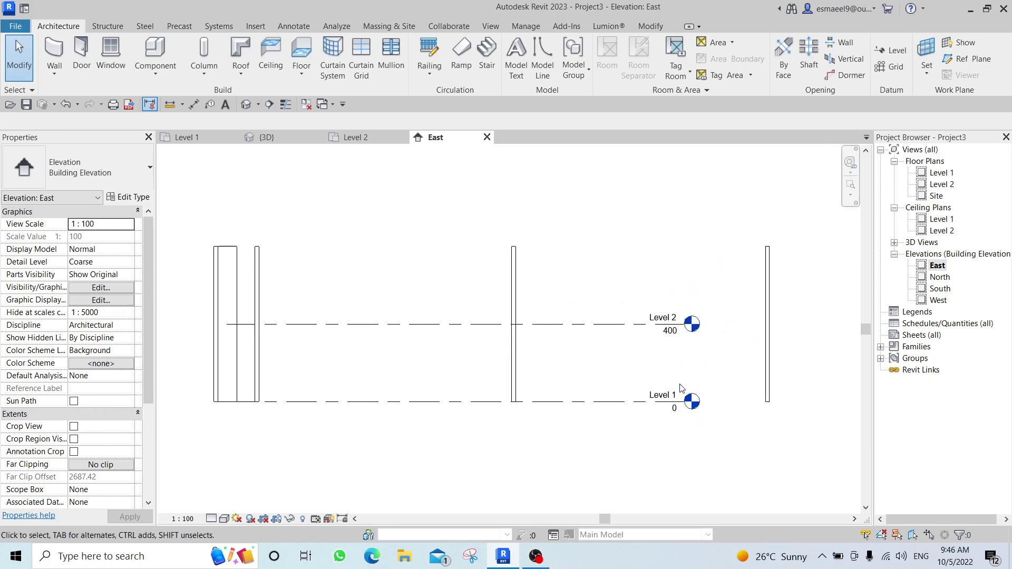
pyautogui.moveTo(637, 372); pyautogui.dragTo(662, 352, button='middle')
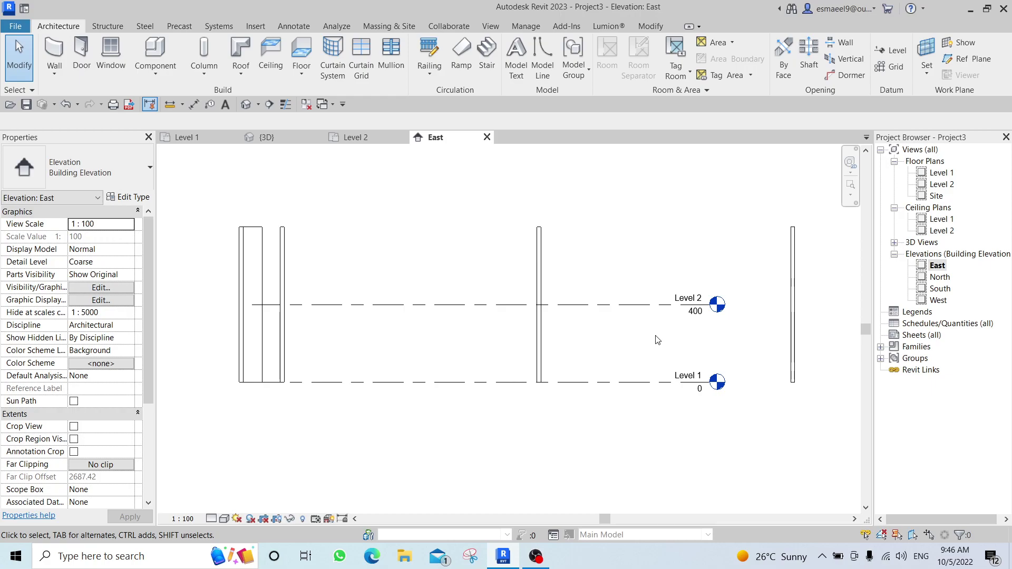
# - Draw a new level line above Level 2 at an elevation of about 950 cm, with both ends aligned to the existing levels
pyautogui.press('l')
pyautogui.press('l')
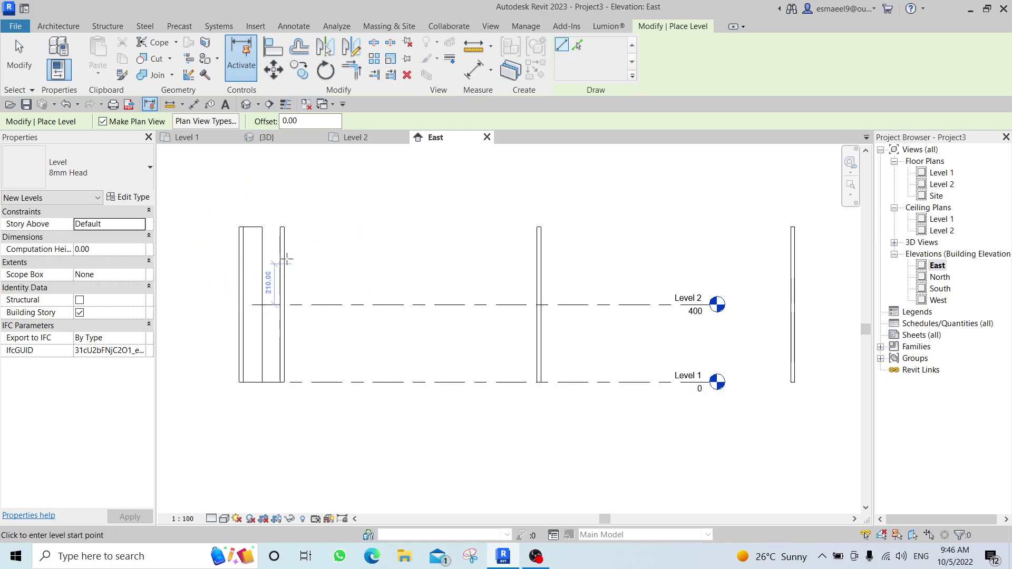
pyautogui.moveTo(319, 220); pyautogui.dragTo(376, 219, button='middle')
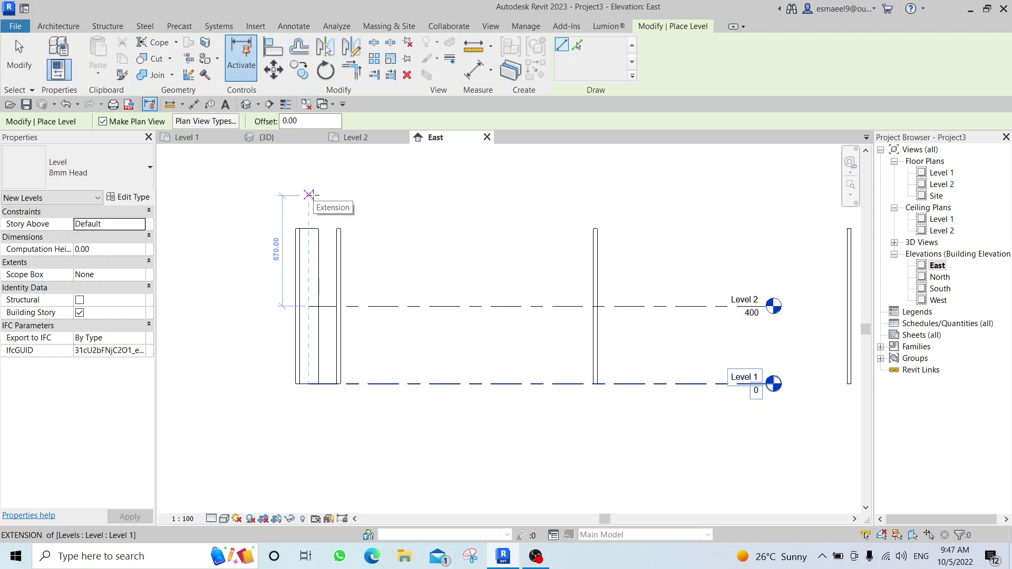
pyautogui.scroll(3, 301, 210)
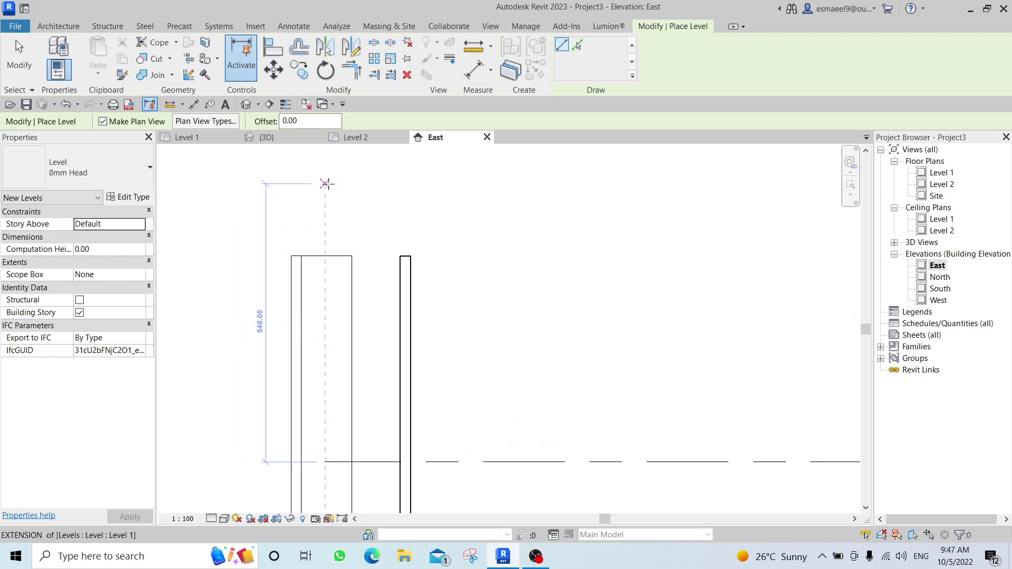
pyautogui.scroll(-2, 326, 182)
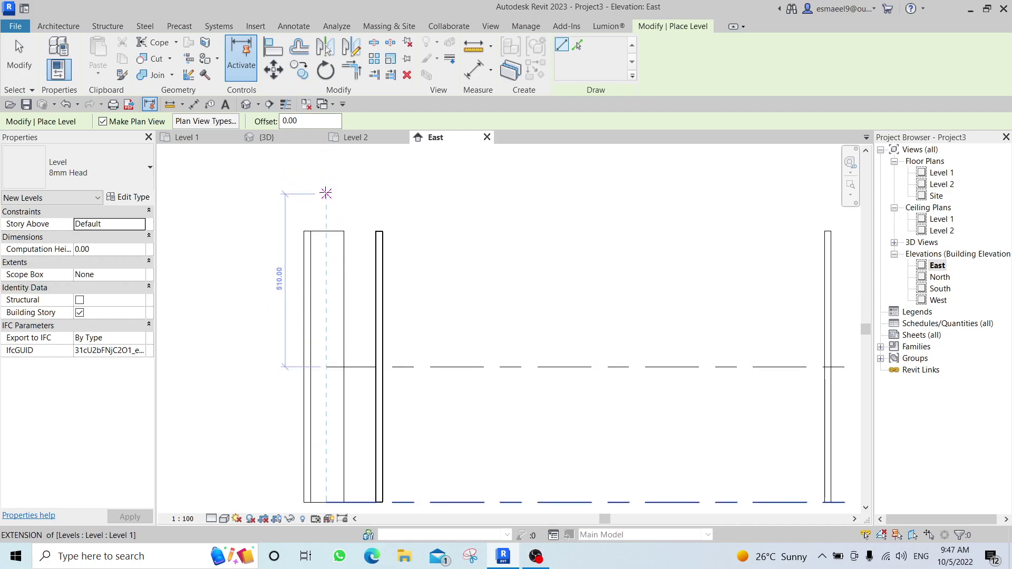
pyautogui.click(326, 182)
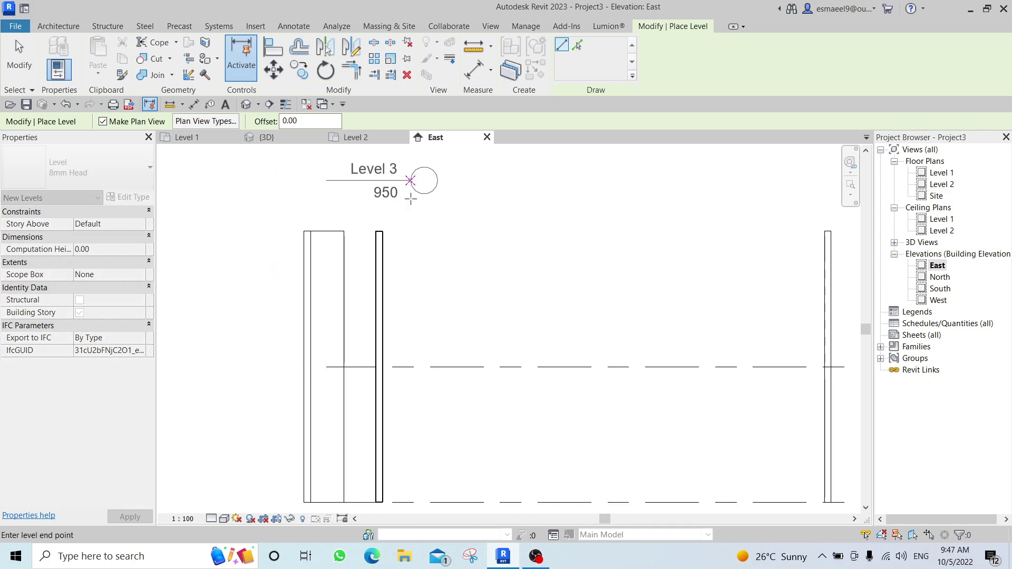
pyautogui.scroll(-5, 639, 219)
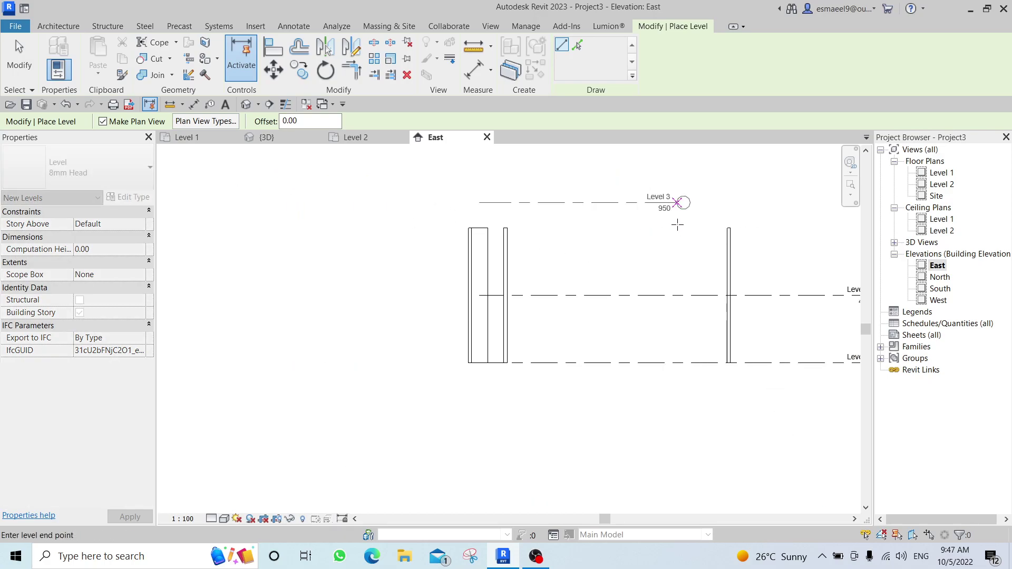
pyautogui.scroll(4, 753, 220)
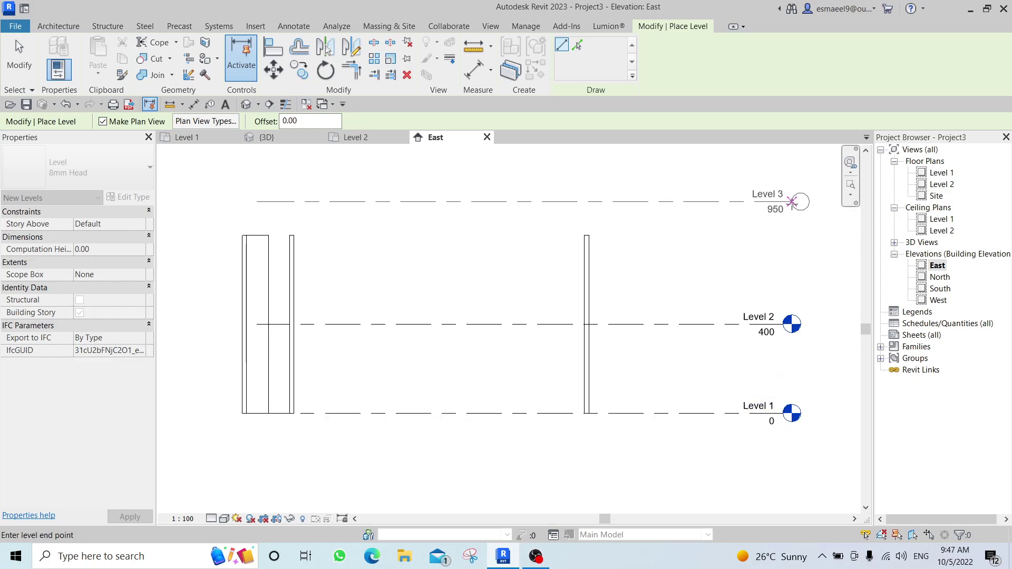
pyautogui.click(782, 202)
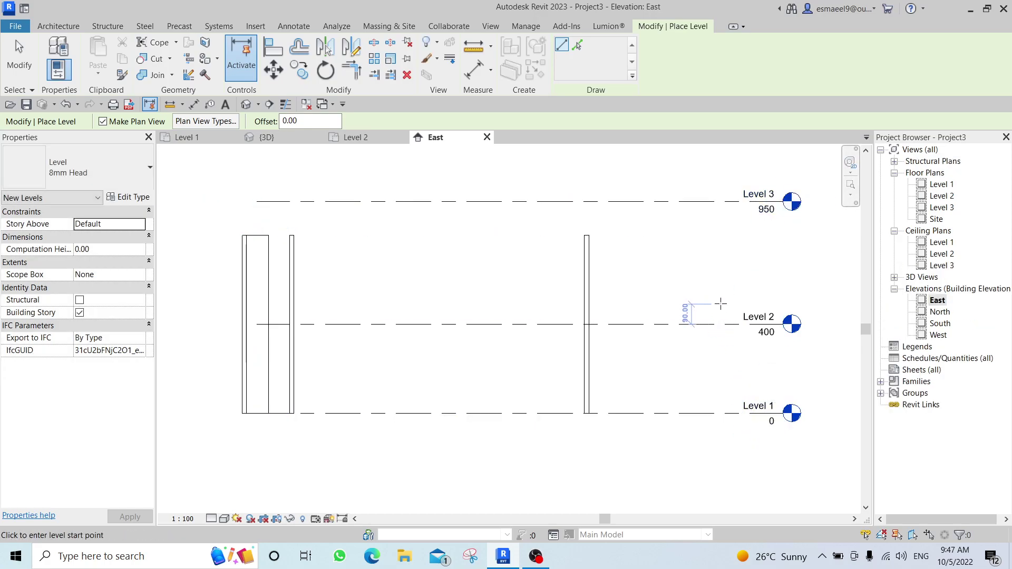
pyautogui.press('Escape')
pyautogui.press('Escape')
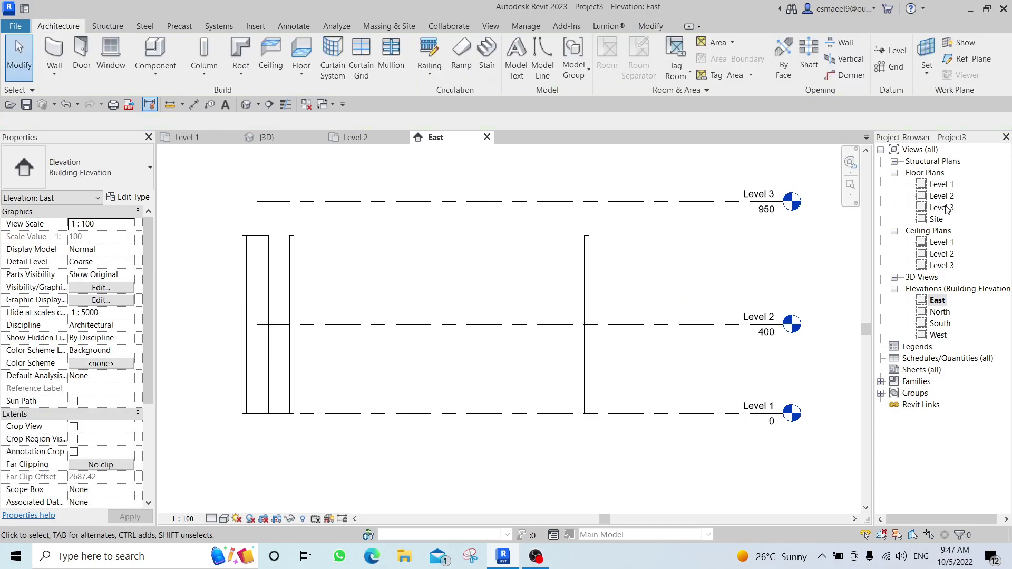
# - Set the elevation of Level 1 to 100 cm in the East elevation
pyautogui.scroll(5, 806, 216)
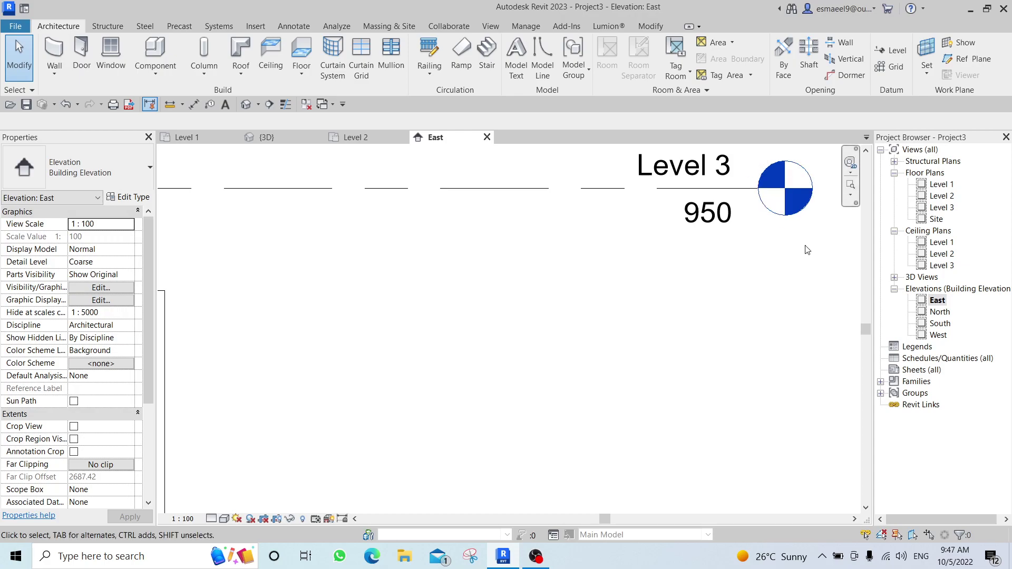
pyautogui.scroll(-3, 806, 250)
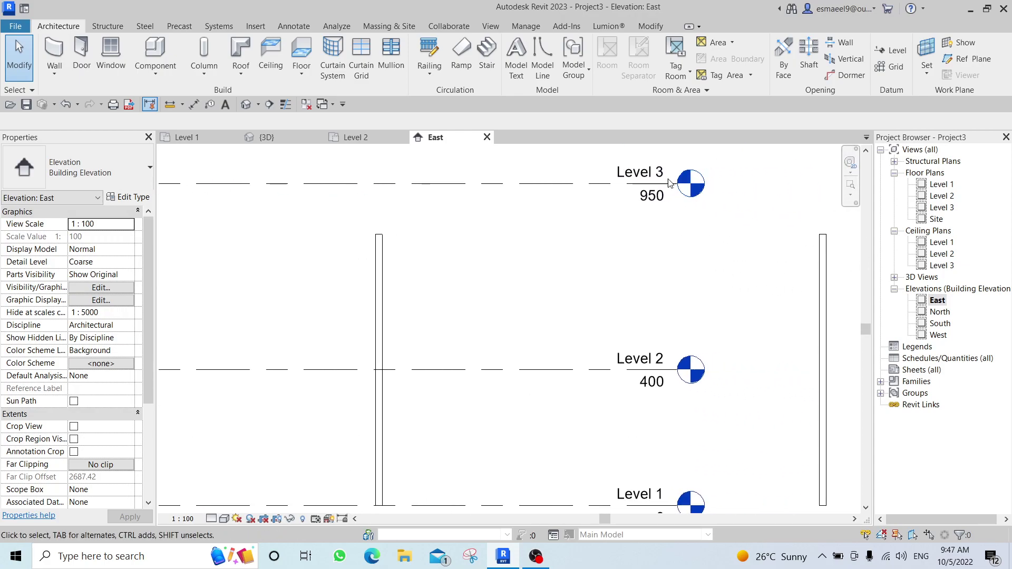
pyautogui.scroll(-3, 704, 348)
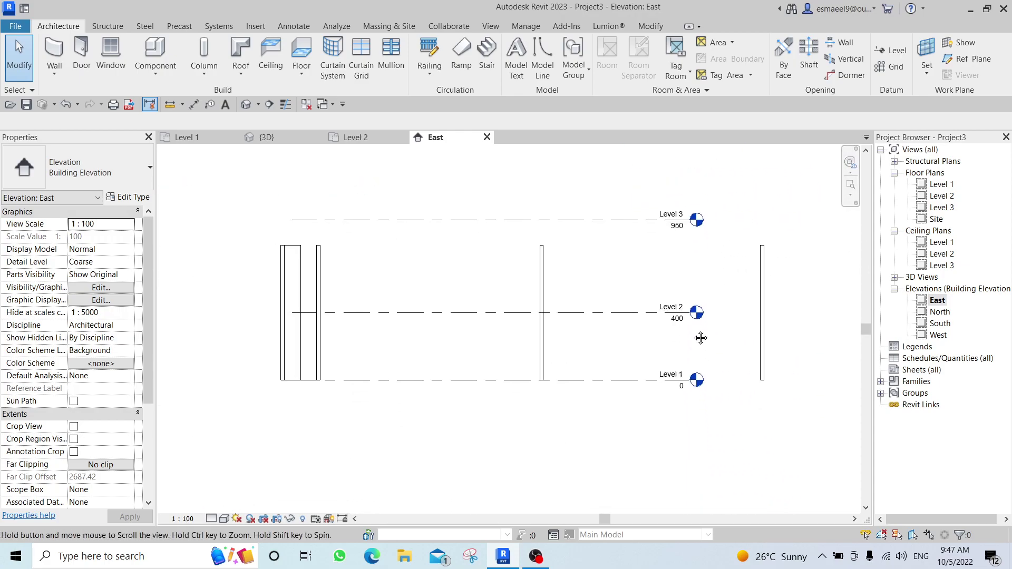
pyautogui.scroll(4, 707, 357)
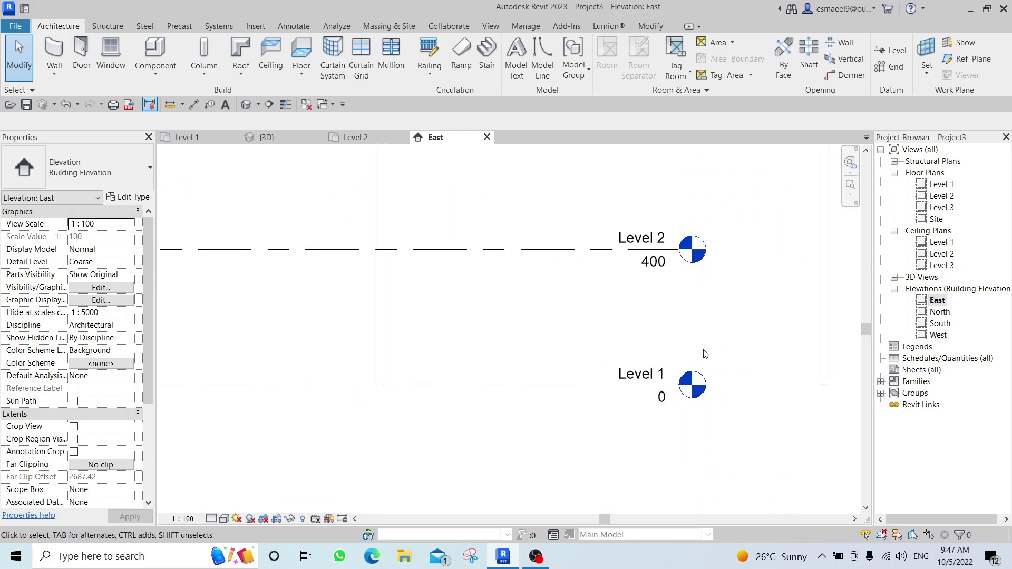
pyautogui.doubleClick(652, 378)
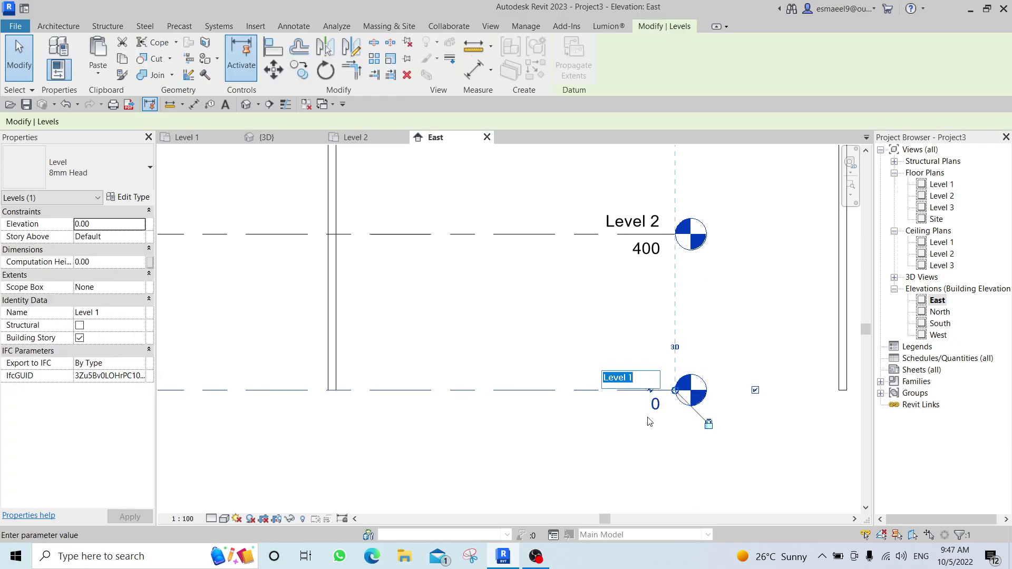
pyautogui.press('Return')
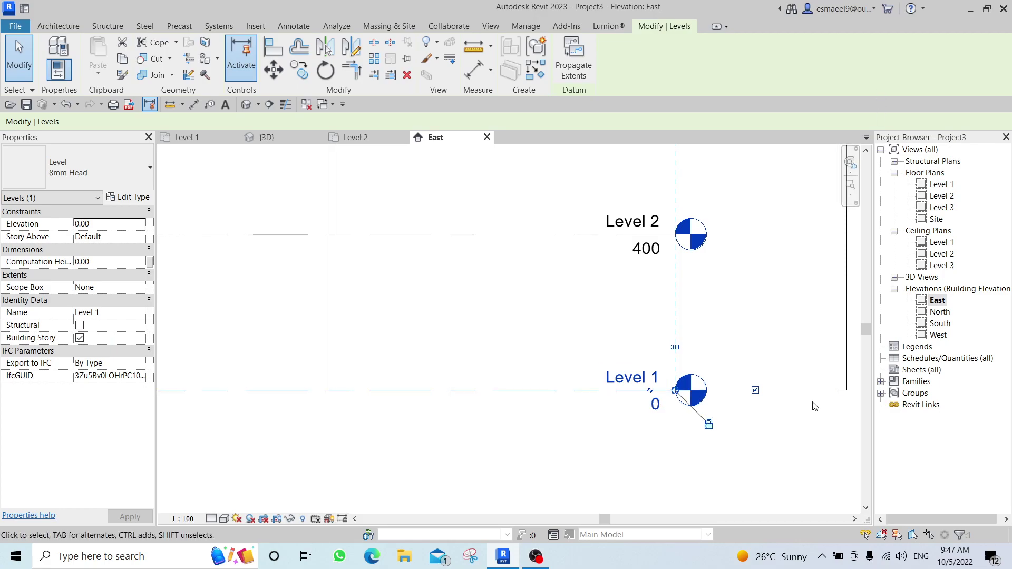
pyautogui.click(655, 416)
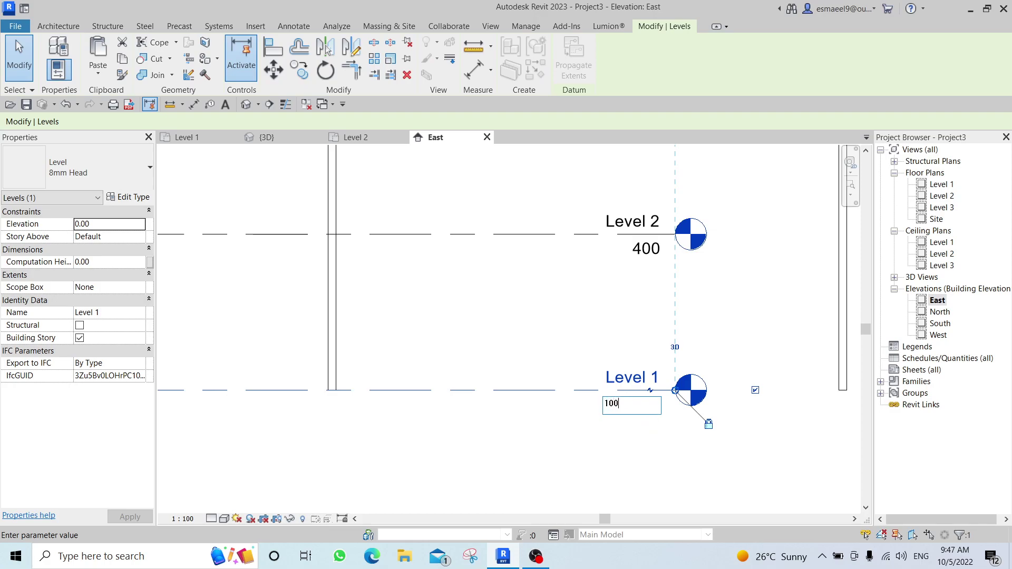
pyautogui.press('Return')
pyautogui.click(669, 443)
# - Rename Level 1 as 101, along with its corresponding plan views
pyautogui.doubleClick(641, 332)
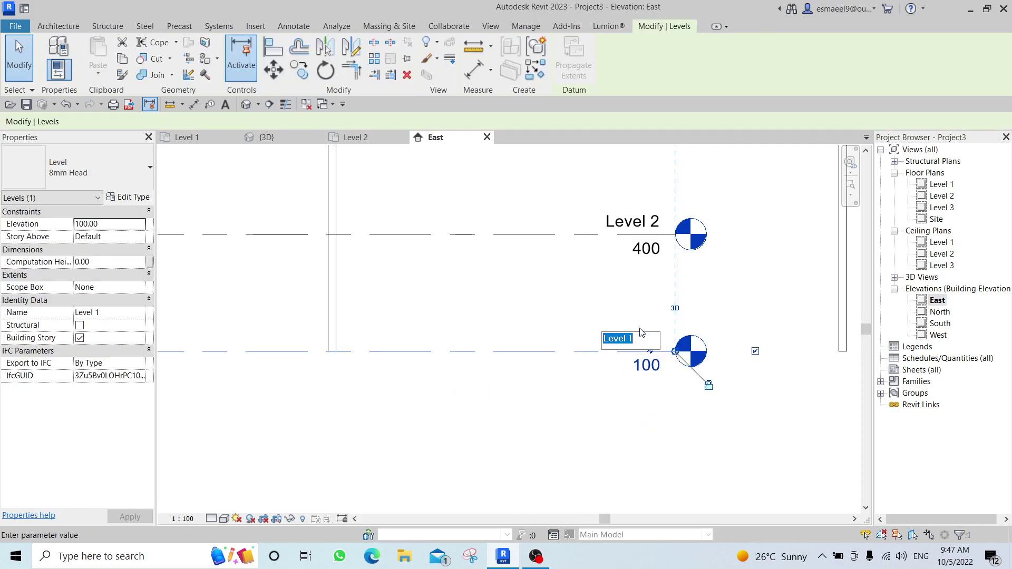
pyautogui.write('1')
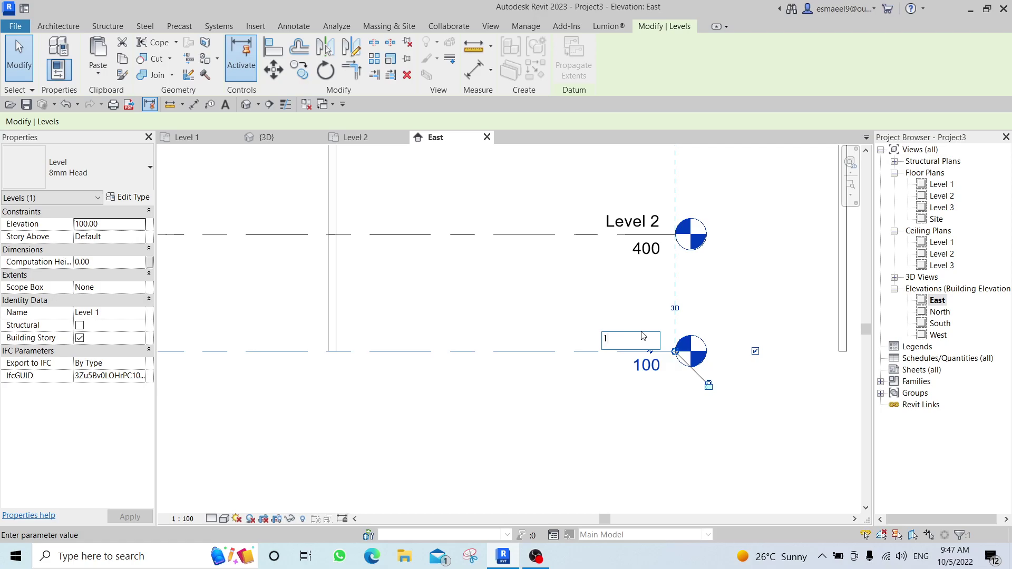
pyautogui.write('01')
pyautogui.click(749, 286)
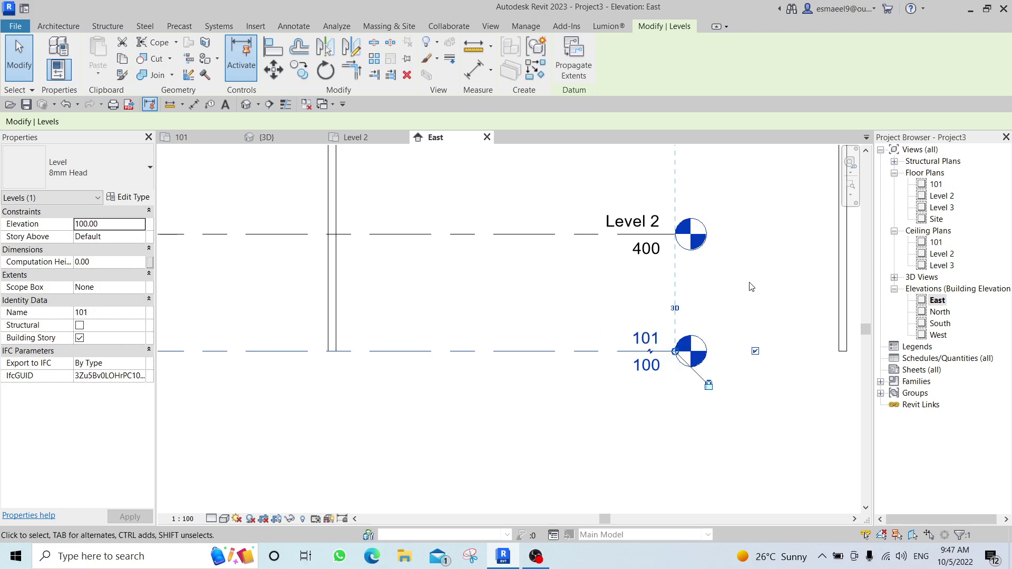
pyautogui.click(752, 286)
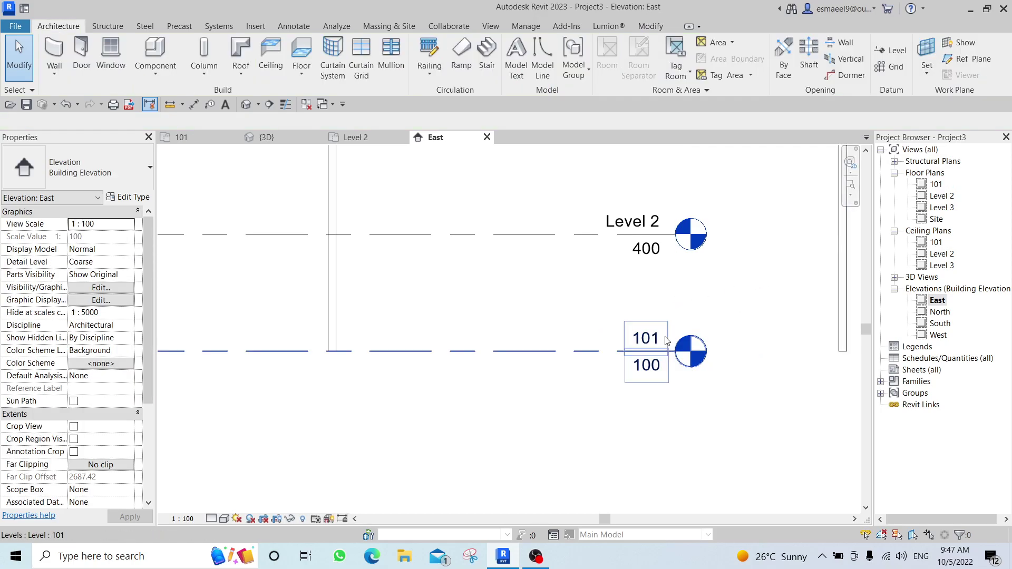
# - View the levels and walls in the North and South elevations, and return to the East elevation
pyautogui.click(937, 184)
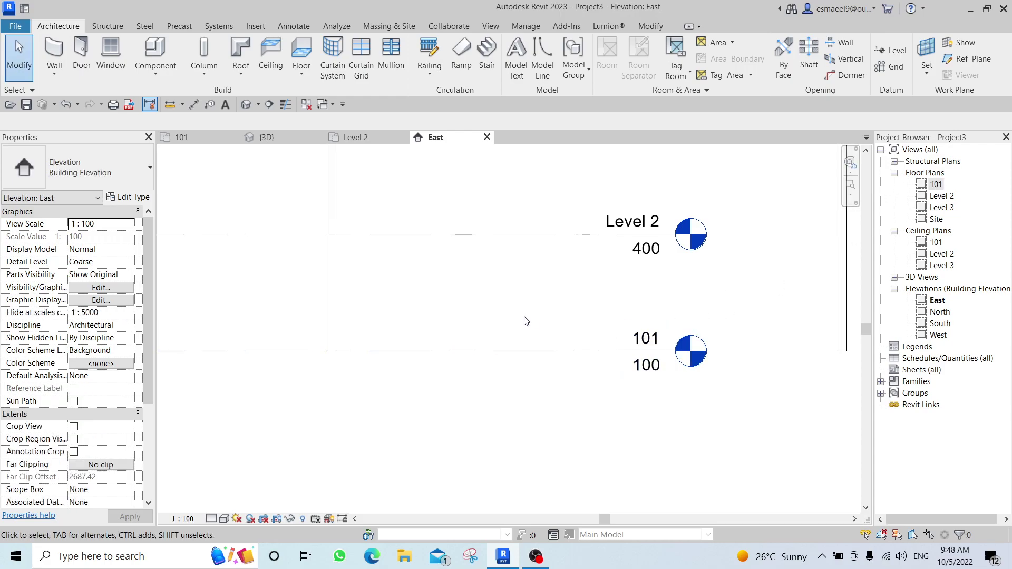
pyautogui.scroll(-3, 526, 321)
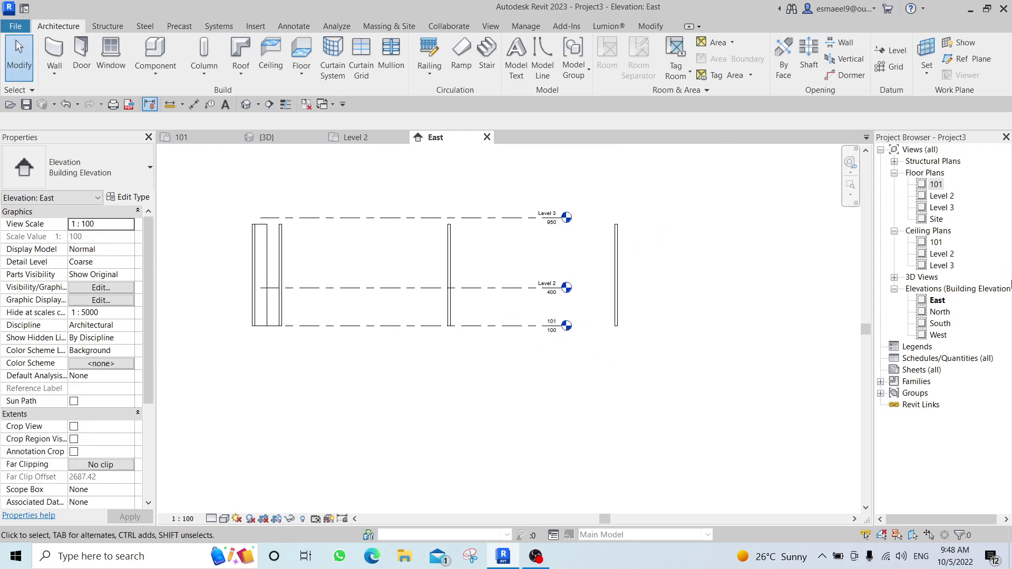
pyautogui.doubleClick(940, 311)
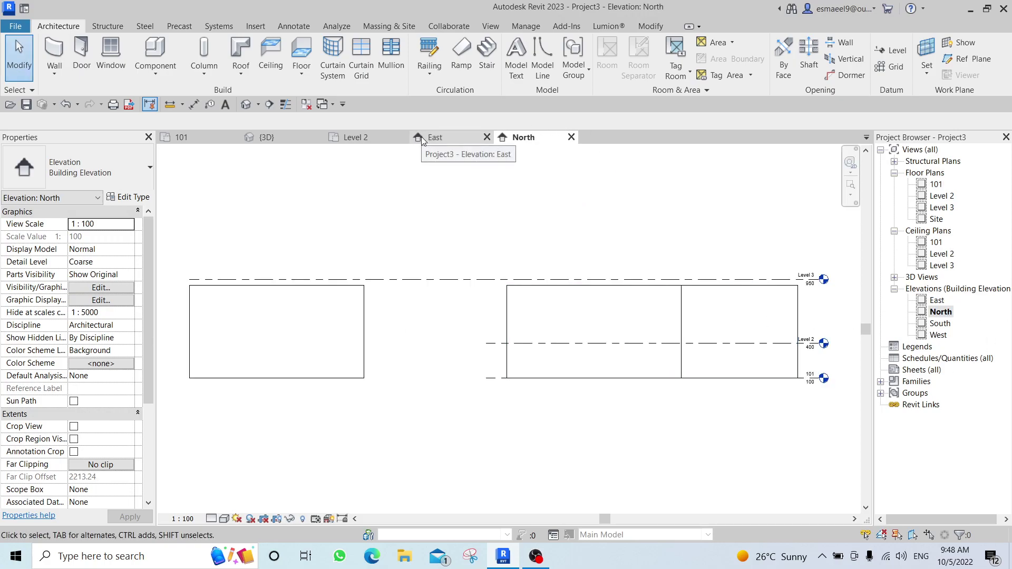
pyautogui.doubleClick(941, 324)
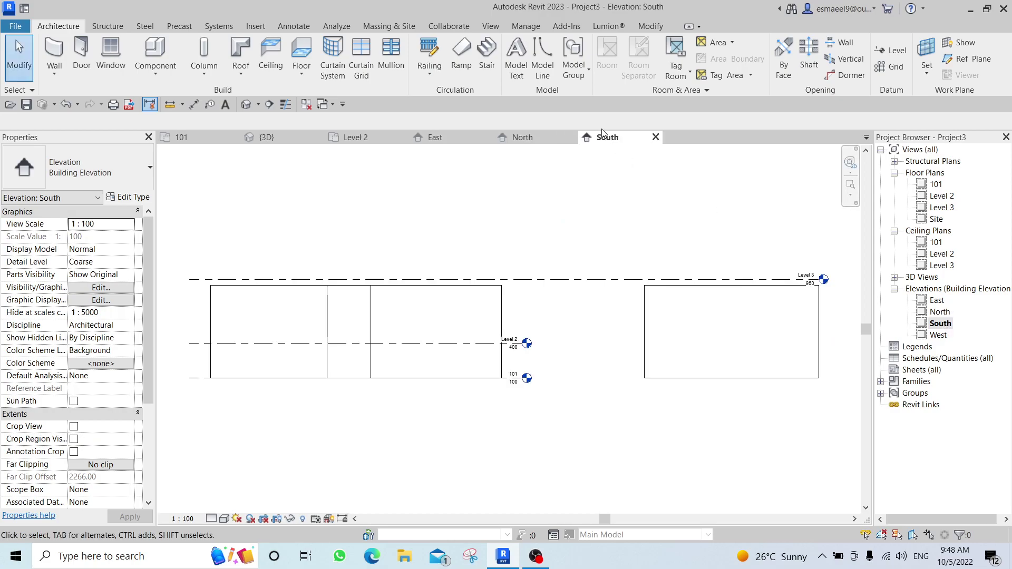
pyautogui.click(522, 138)
pyautogui.click(435, 138)
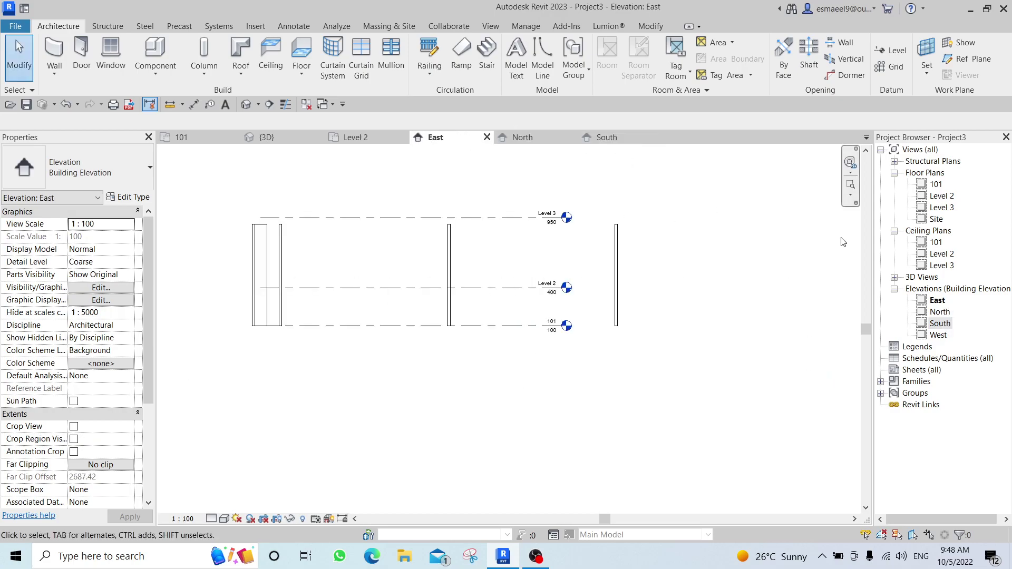
# - Open the default 3D view and look at the walls together with the three levels
pyautogui.click(894, 278)
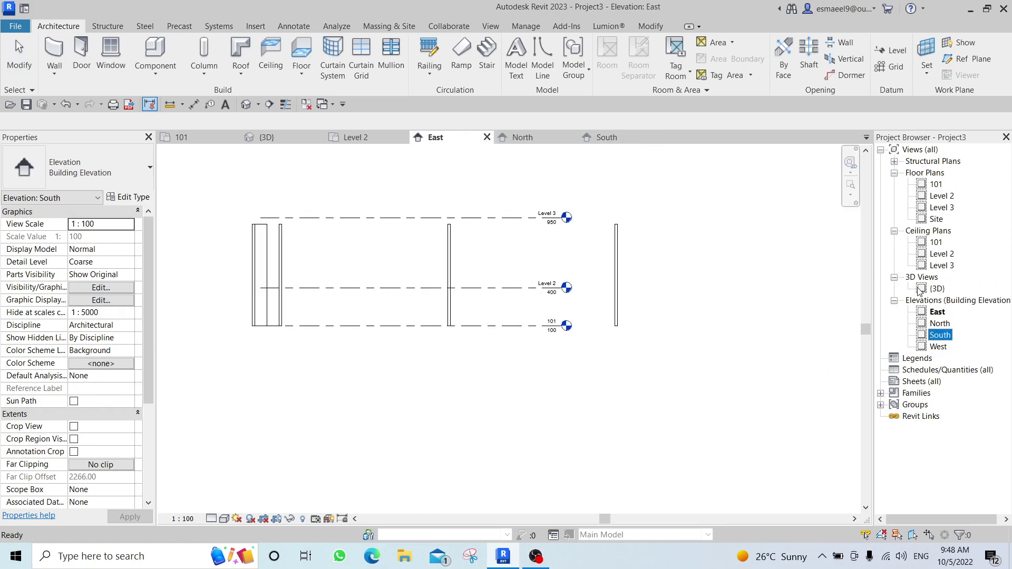
pyautogui.click(936, 289)
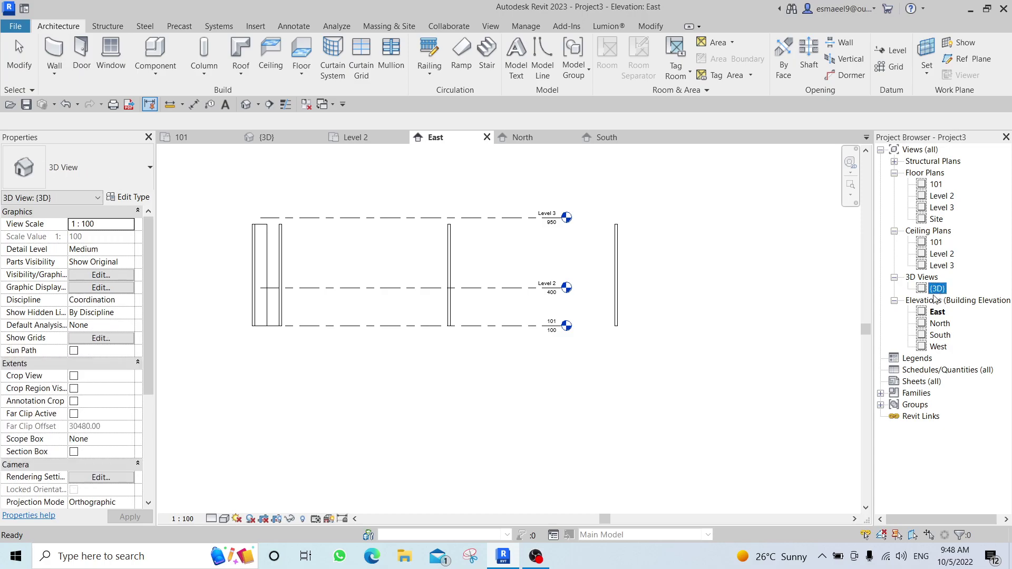
pyautogui.click(245, 105)
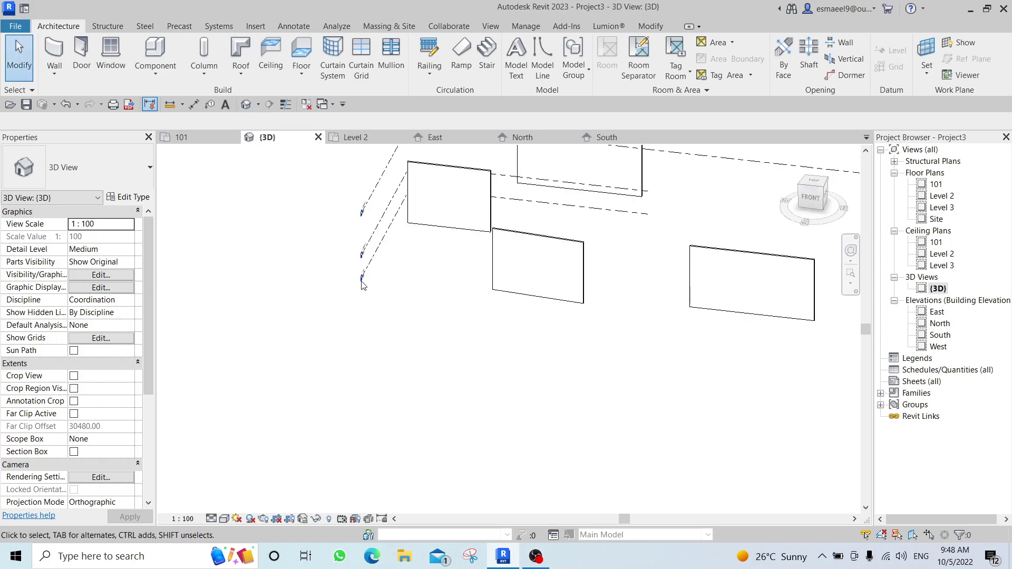
pyautogui.moveTo(631, 274); pyautogui.dragTo(667, 449, button='middle')
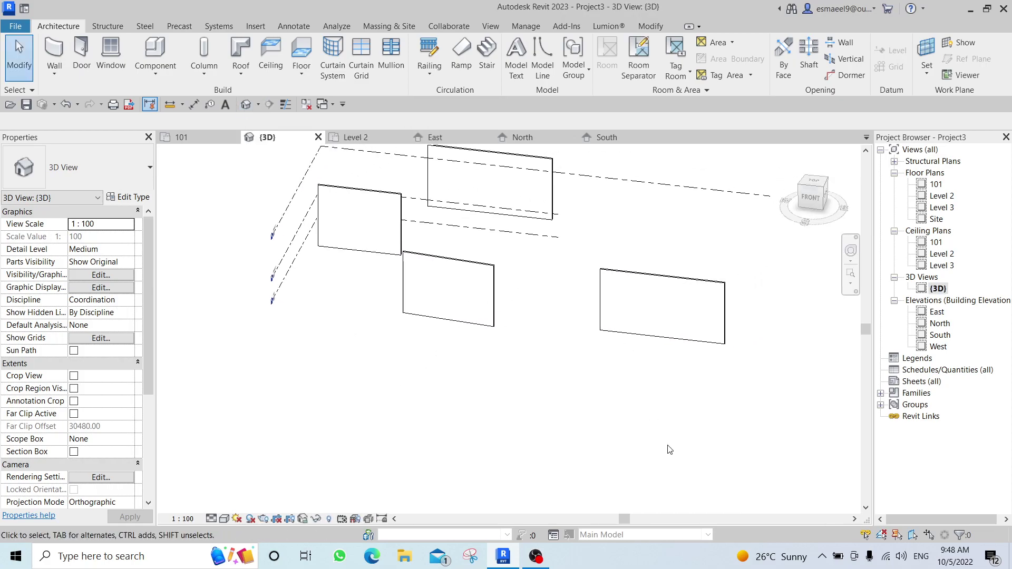
# - Delete all the existing walls in the 3D view, keeping only the three levels
pyautogui.keyDown('shift'); pyautogui.moveTo(559, 397); pyautogui.dragTo(764, 369, button='middle'); pyautogui.keyUp('shift')
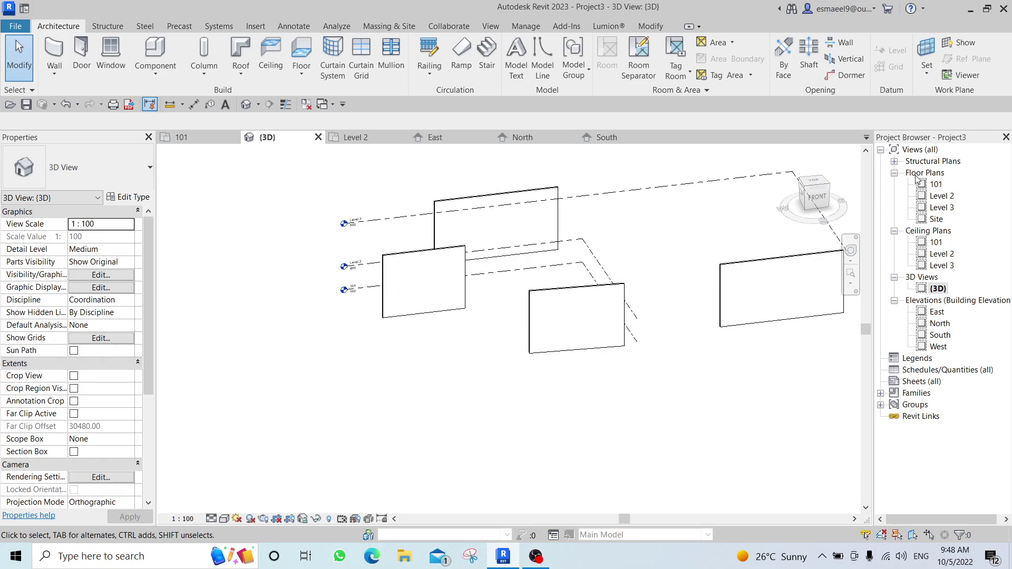
pyautogui.keyDown('shift'); pyautogui.moveTo(640, 363); pyautogui.dragTo(368, 343, button='middle'); pyautogui.keyUp('shift')
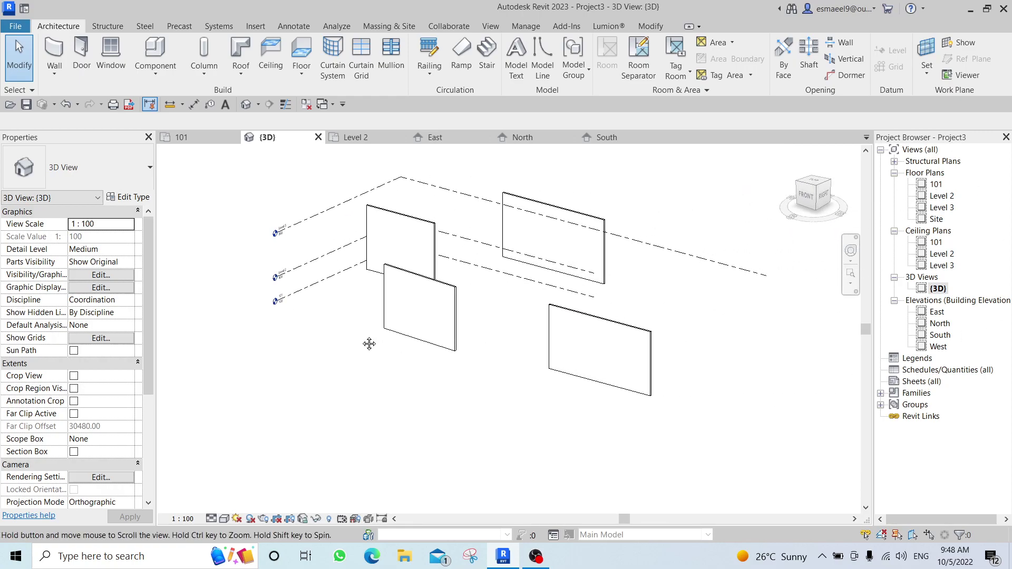
pyautogui.click(578, 357)
pyautogui.click(601, 266)
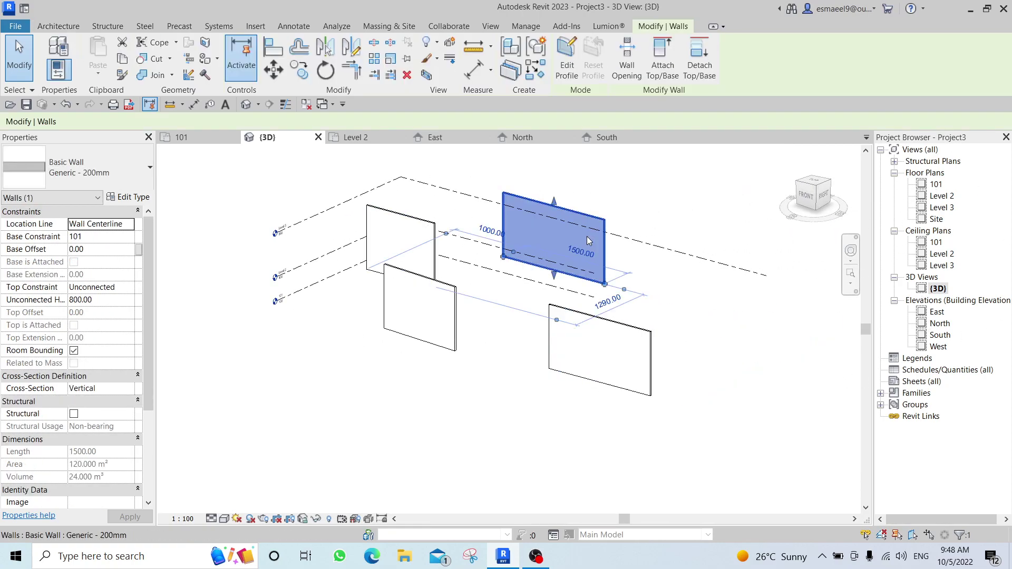
pyautogui.press('Delete')
pyautogui.click(421, 315)
pyautogui.press('Delete')
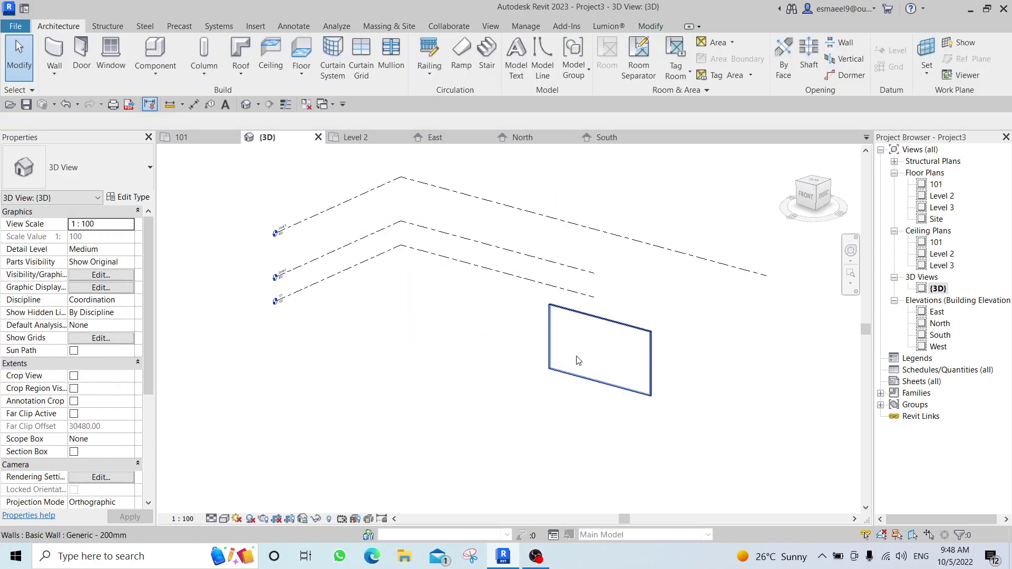
pyautogui.click(576, 357)
pyautogui.press('Delete')
# - Open the 101 floor plan, start the Wall tool and browse the available basic, curtain and stacked wall types
pyautogui.doubleClick(936, 185)
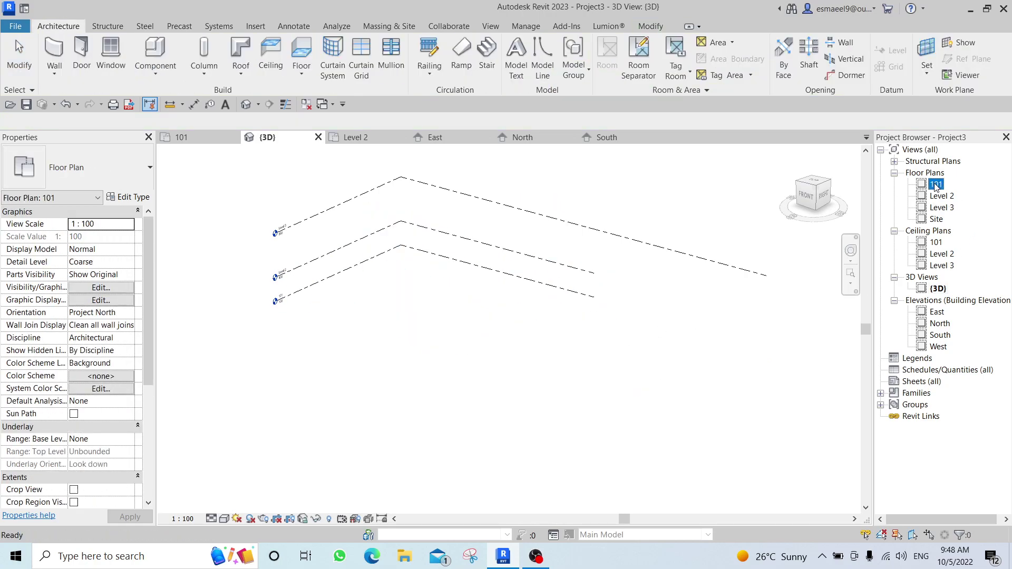
pyautogui.moveTo(503, 327); pyautogui.dragTo(558, 358, button='middle')
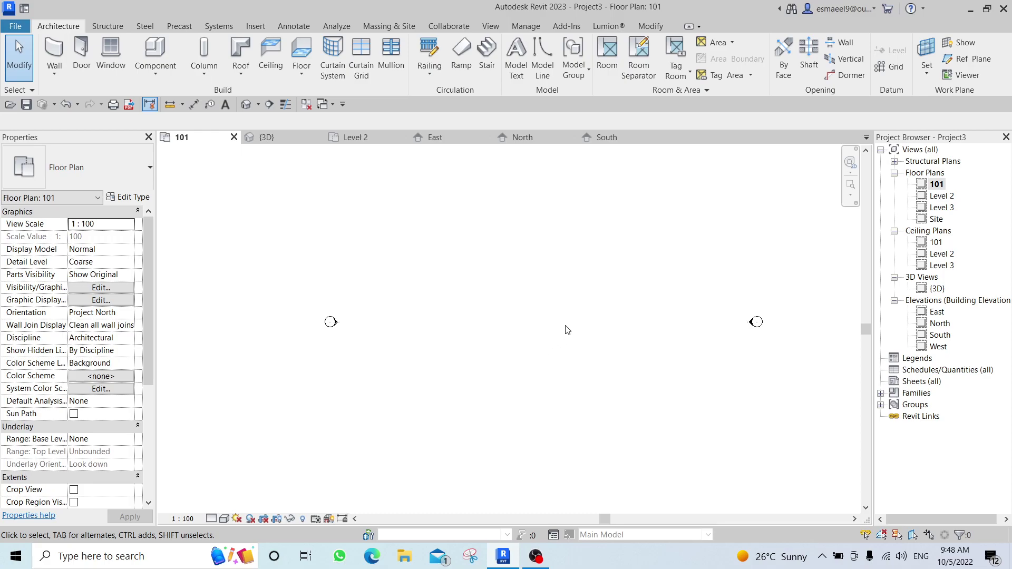
pyautogui.press('w')
pyautogui.press('a')
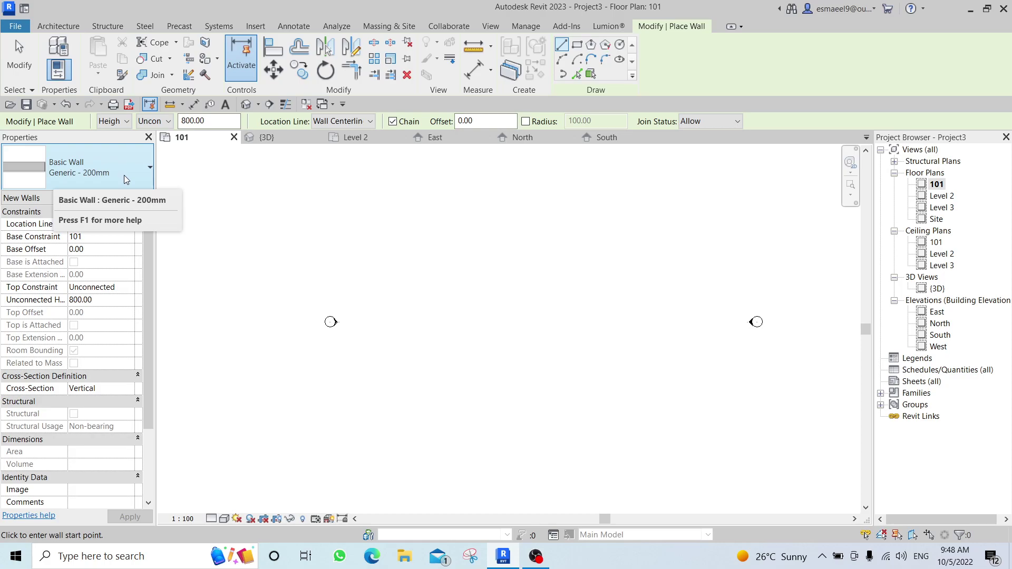
pyautogui.click(85, 178)
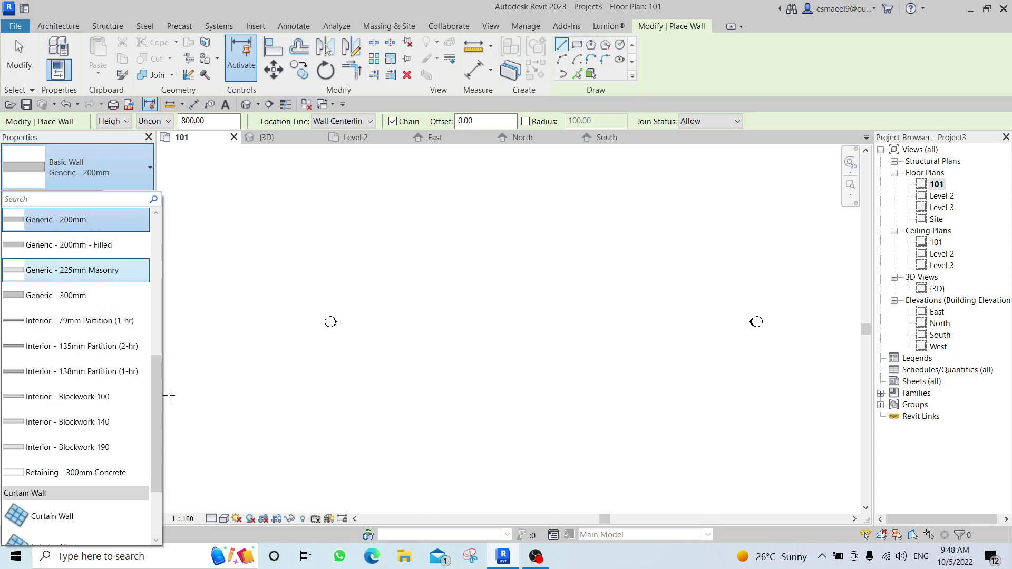
pyautogui.scroll(-2, 165, 397)
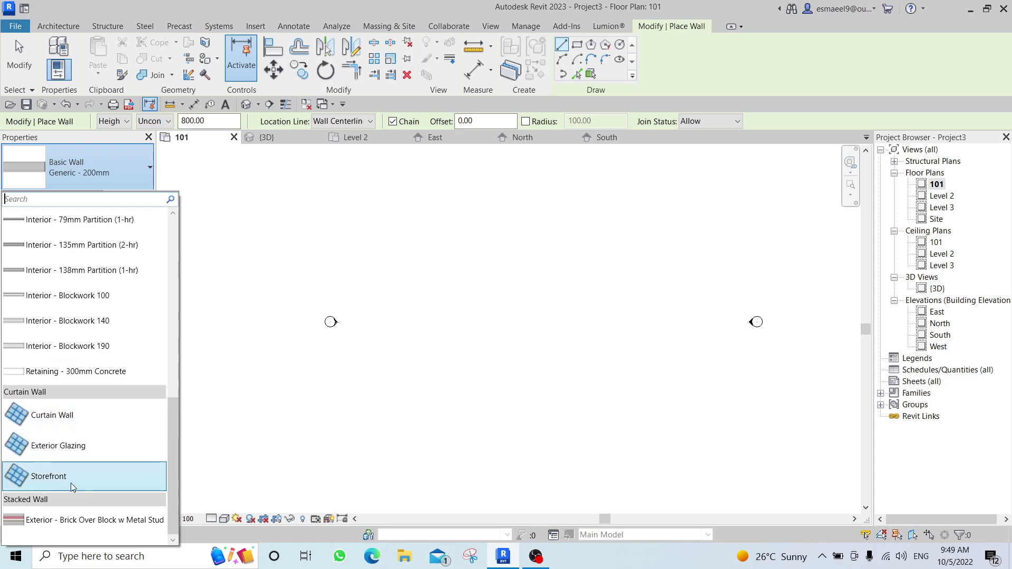
pyautogui.click(132, 167)
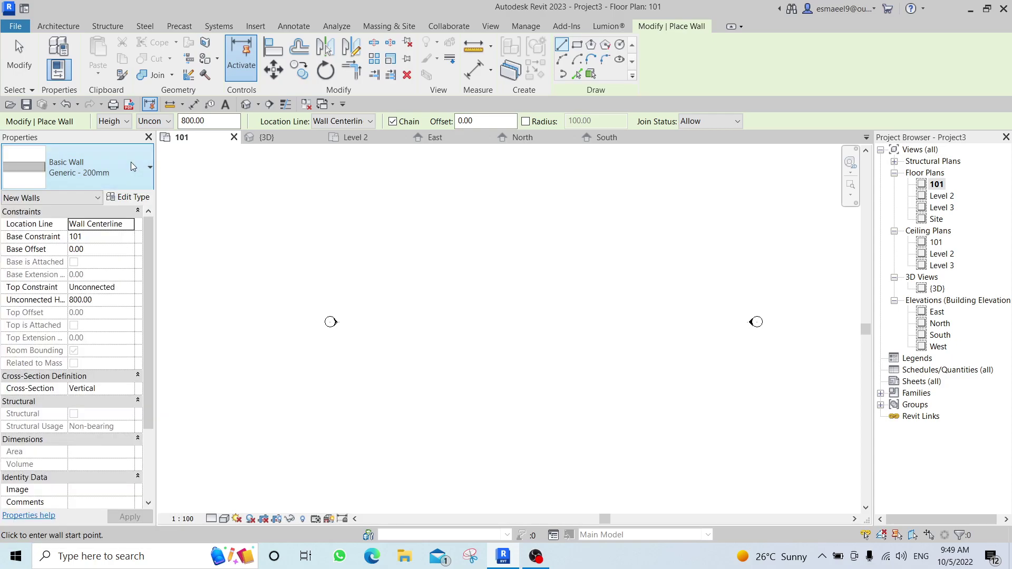
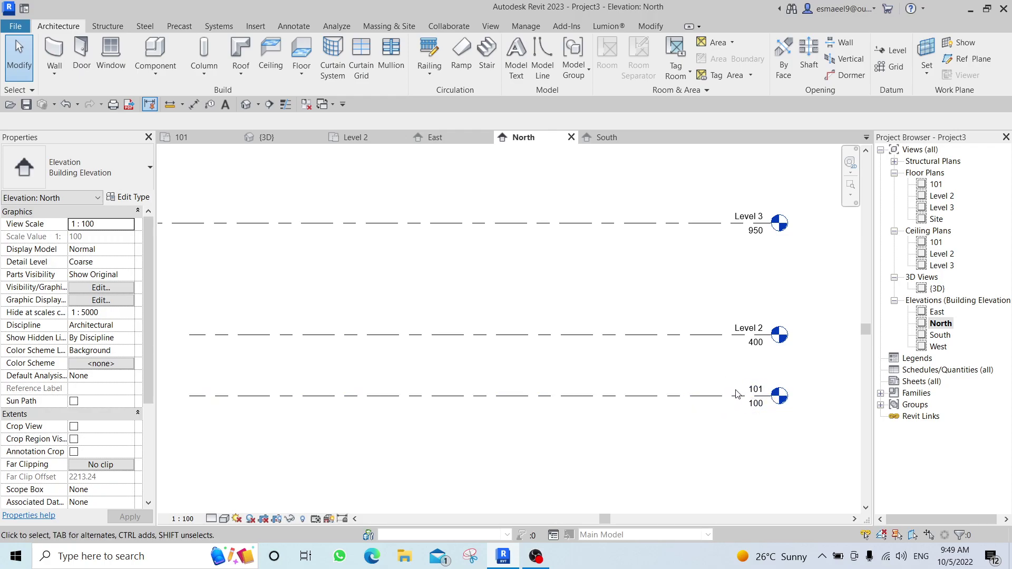
# - Rename level 101 as Level 1 in the North elevation, along with its corresponding plan views
pyautogui.scroll(3, 764, 386)
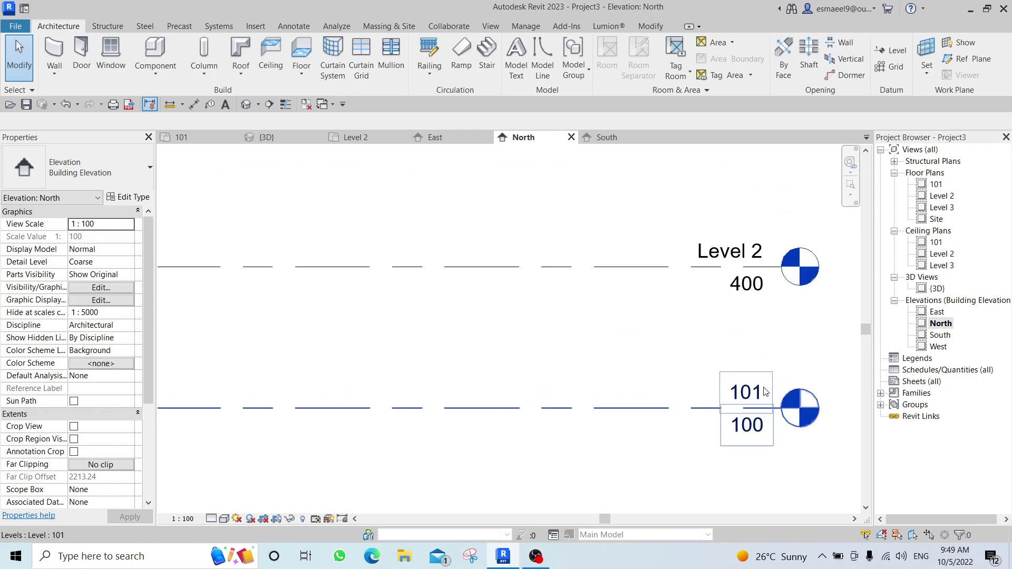
pyautogui.doubleClick(764, 392)
pyautogui.write('Le')
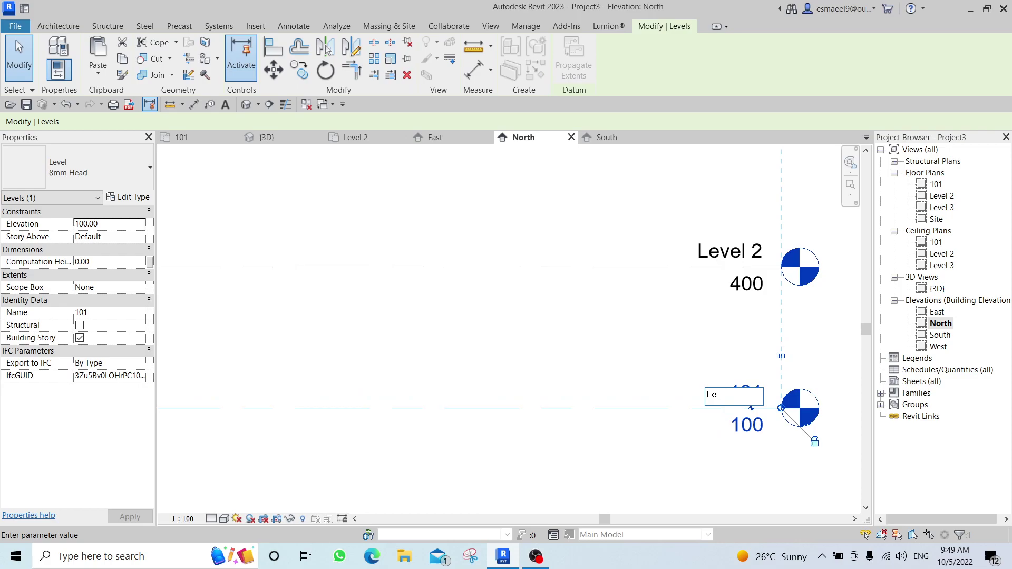
pyautogui.write('vel 1')
pyautogui.press('Return')
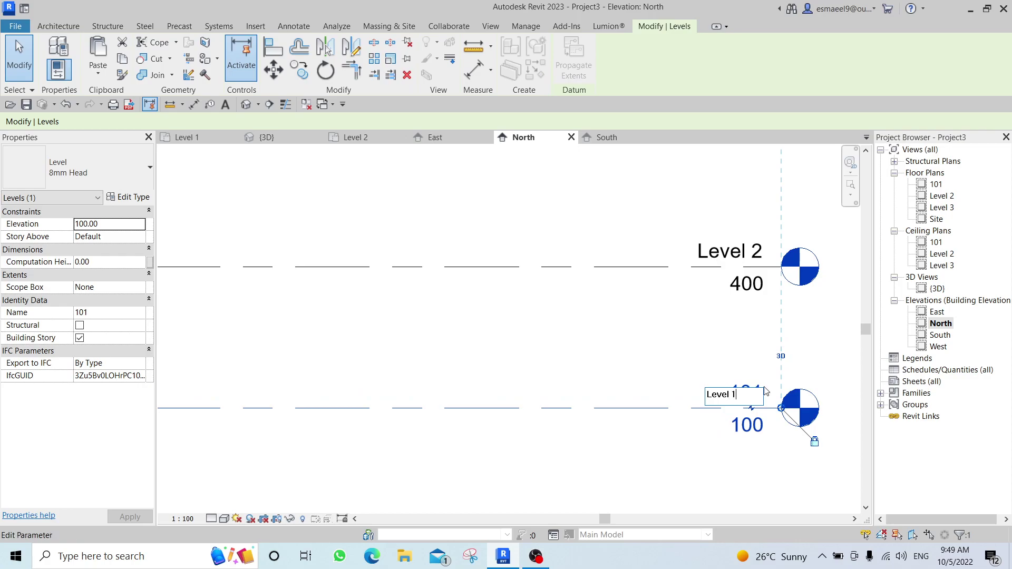
pyautogui.scroll(-2, 805, 348)
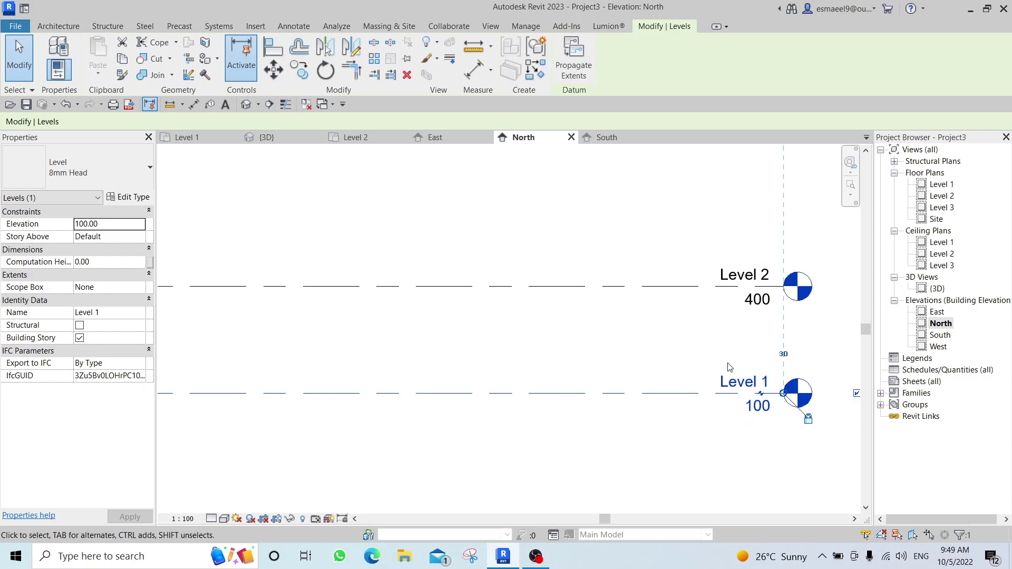
pyautogui.moveTo(729, 367); pyautogui.dragTo(627, 348, button='middle')
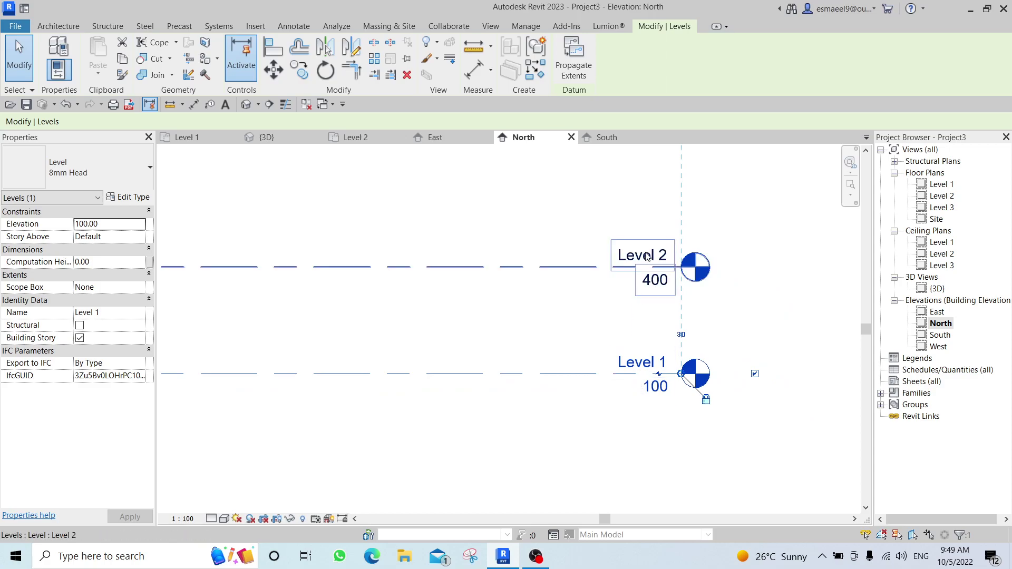
# - In the Level 1 floor plan, draw a horizontal Generic - 200mm wall about 700 cm long with its top constrained to Level 2
pyautogui.doubleClick(942, 185)
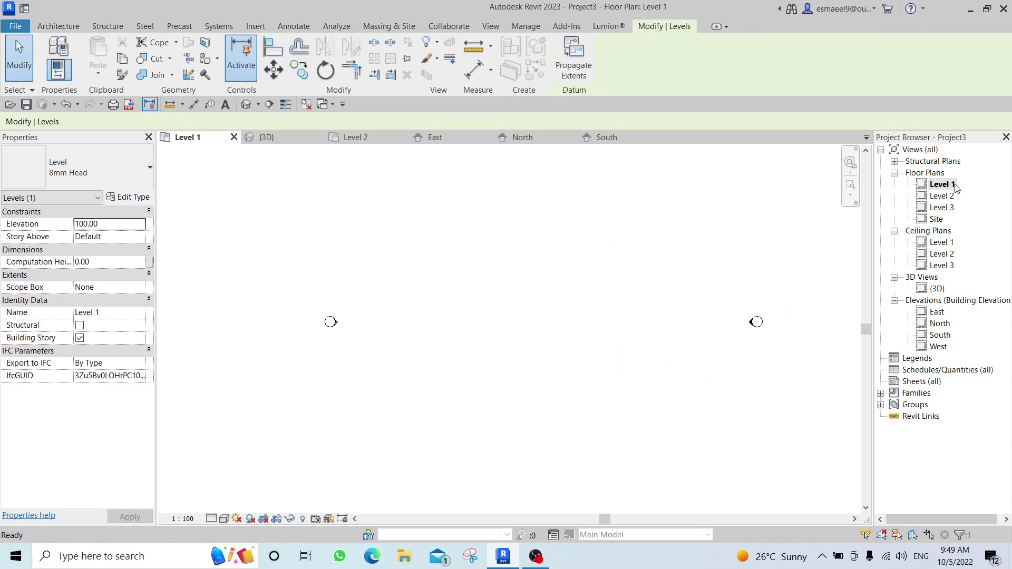
pyautogui.press('w')
pyautogui.press('a')
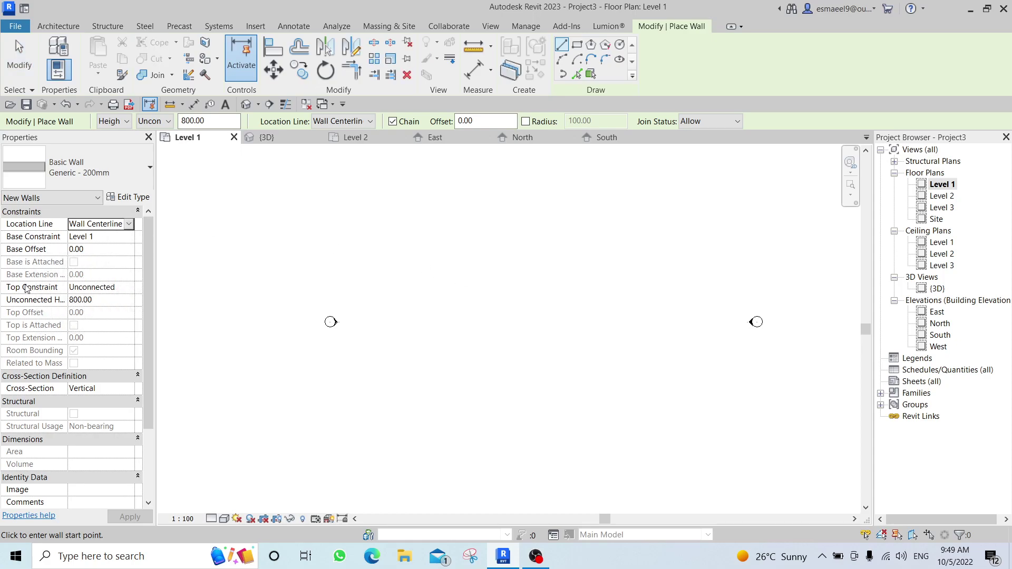
pyautogui.click(136, 289)
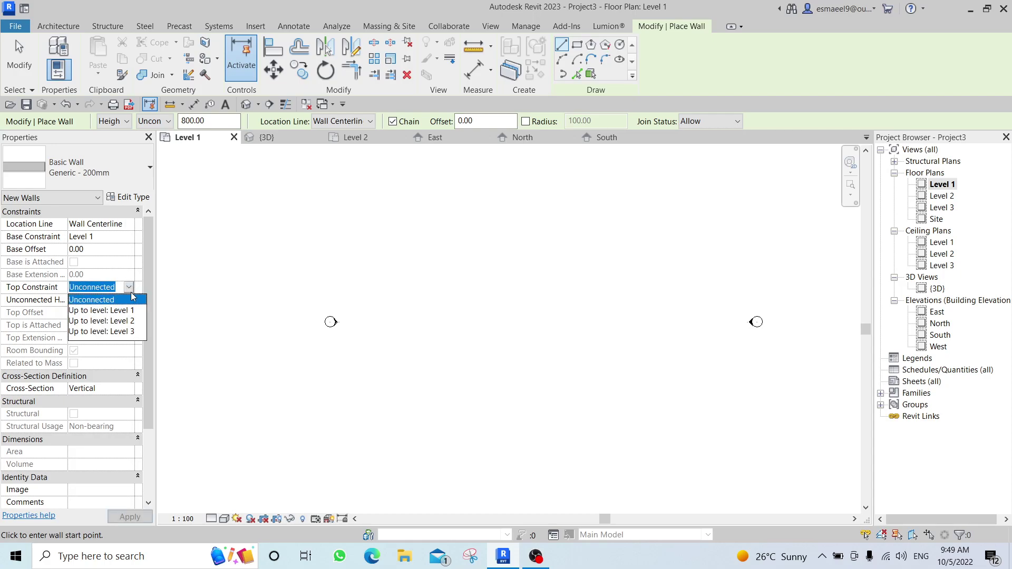
pyautogui.click(126, 321)
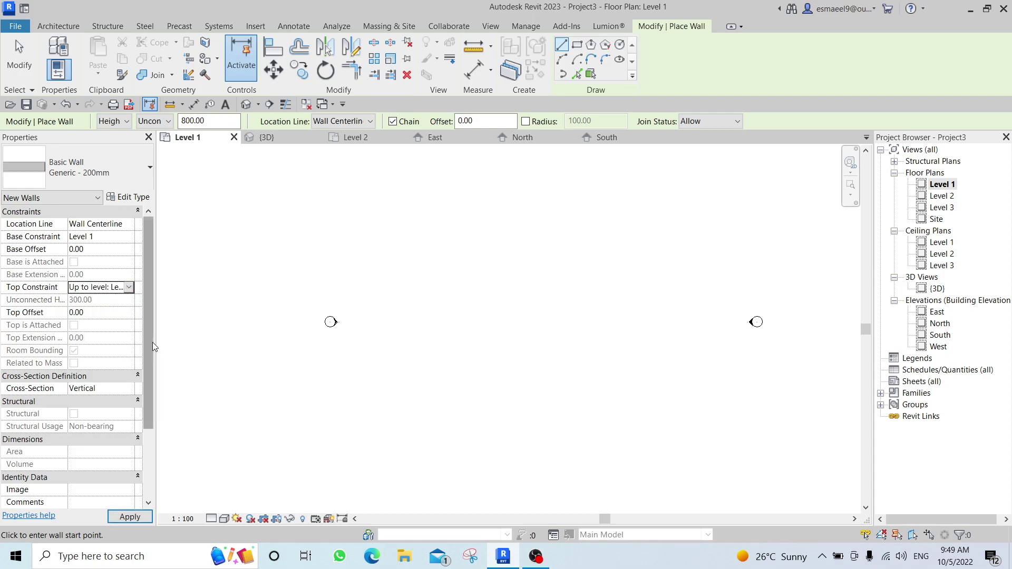
pyautogui.click(410, 298)
pyautogui.click(469, 298)
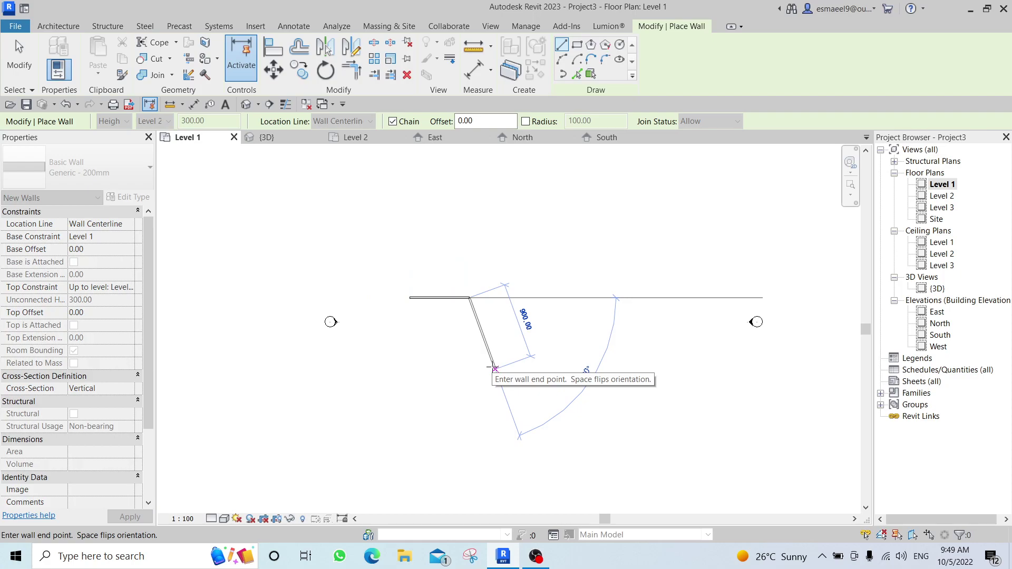
pyautogui.press('Escape')
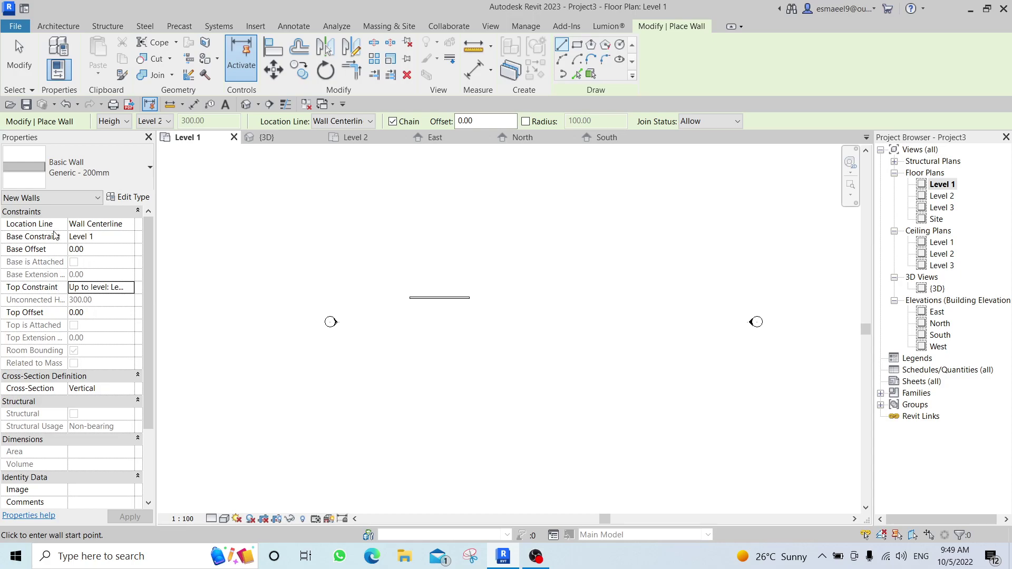
# - Draw a second horizontal wall about 1300 cm long, in line with and to the right of the first, with its top constrained to Level 3
pyautogui.click(129, 287)
pyautogui.click(128, 336)
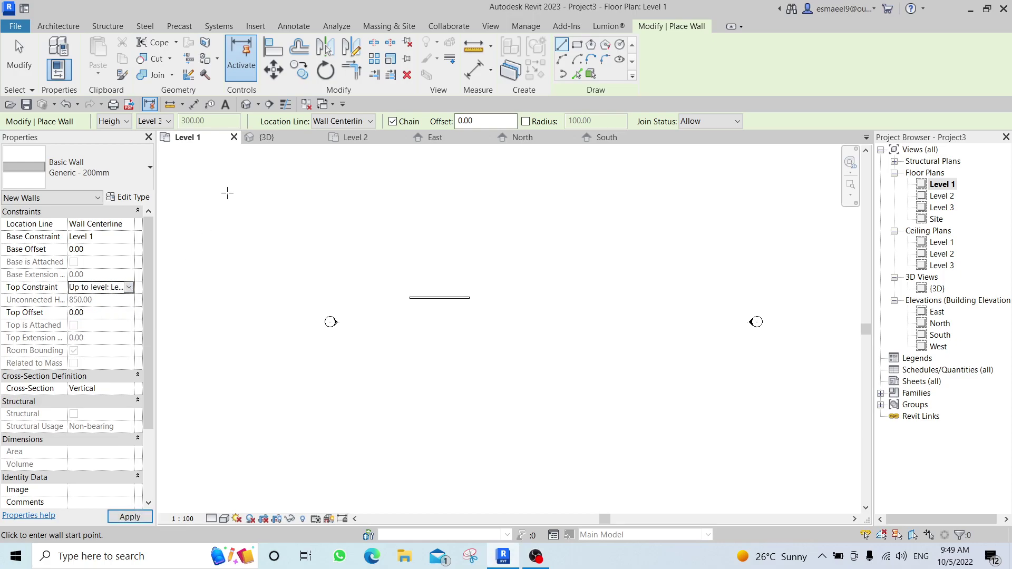
pyautogui.click(165, 122)
pyautogui.moveTo(341, 274); pyautogui.dragTo(203, 279, button='middle')
pyautogui.click(356, 303)
pyautogui.click(466, 303)
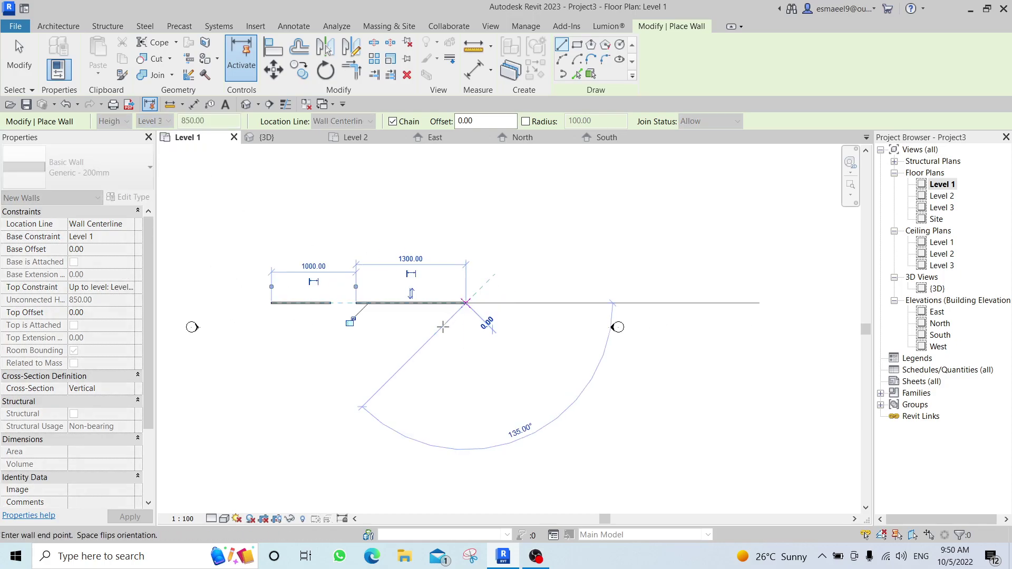
pyautogui.press('Escape')
pyautogui.press('Escape')
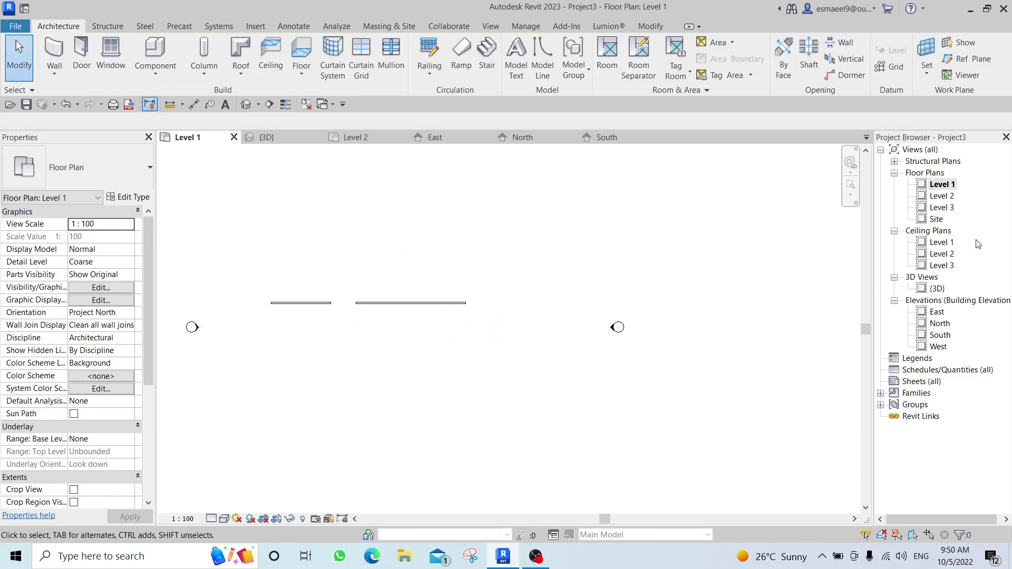
# - Open the North elevation and select each wall to compare its height with the levels
pyautogui.doubleClick(941, 326)
pyautogui.scroll(-3, 464, 332)
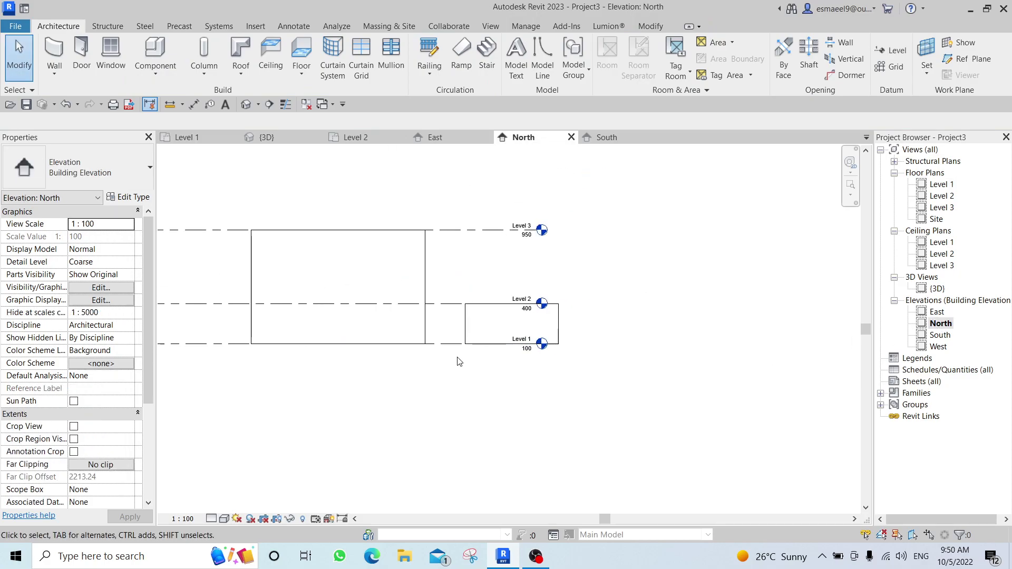
pyautogui.click(467, 332)
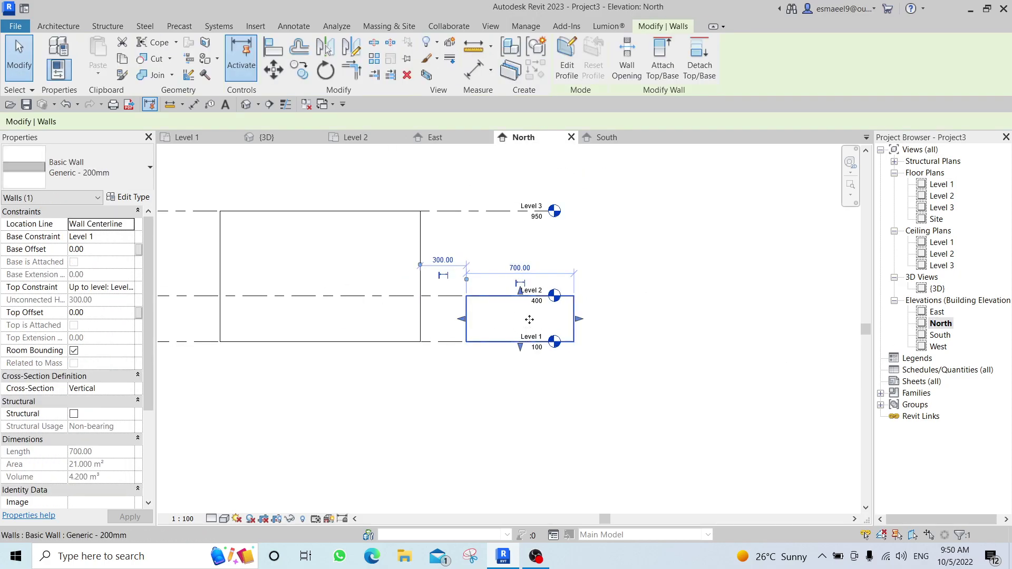
pyautogui.click(421, 318)
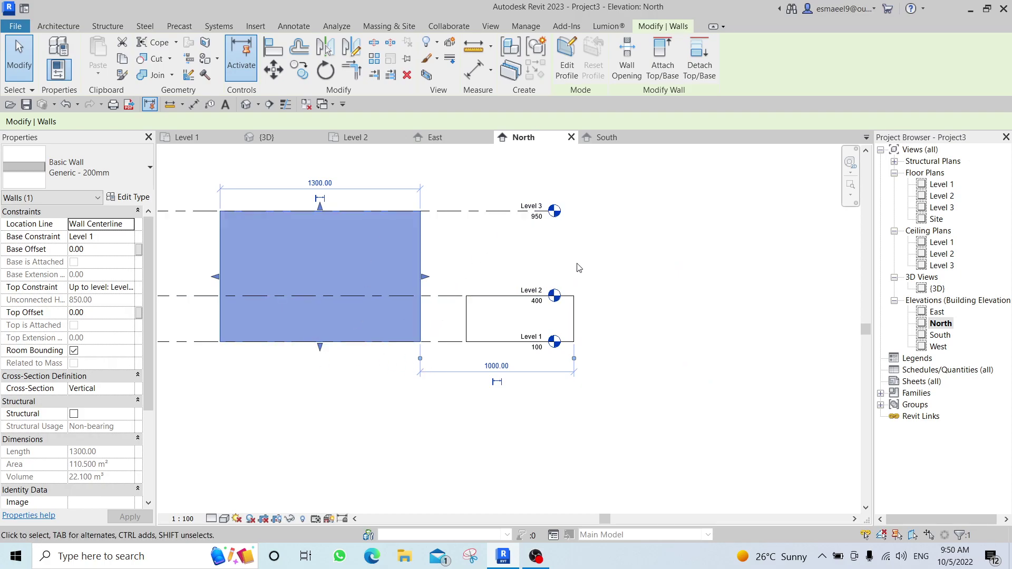
pyautogui.scroll(3, 558, 258)
pyautogui.press('Escape')
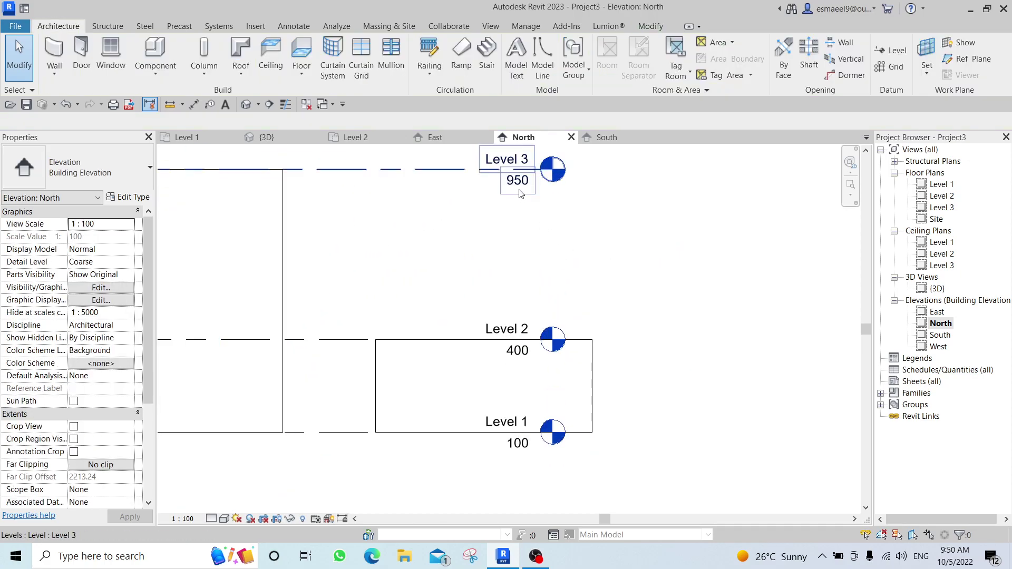
# - Set the elevation of Level 3 to 800 cm in the North elevation
pyautogui.click(519, 191)
pyautogui.click(518, 184)
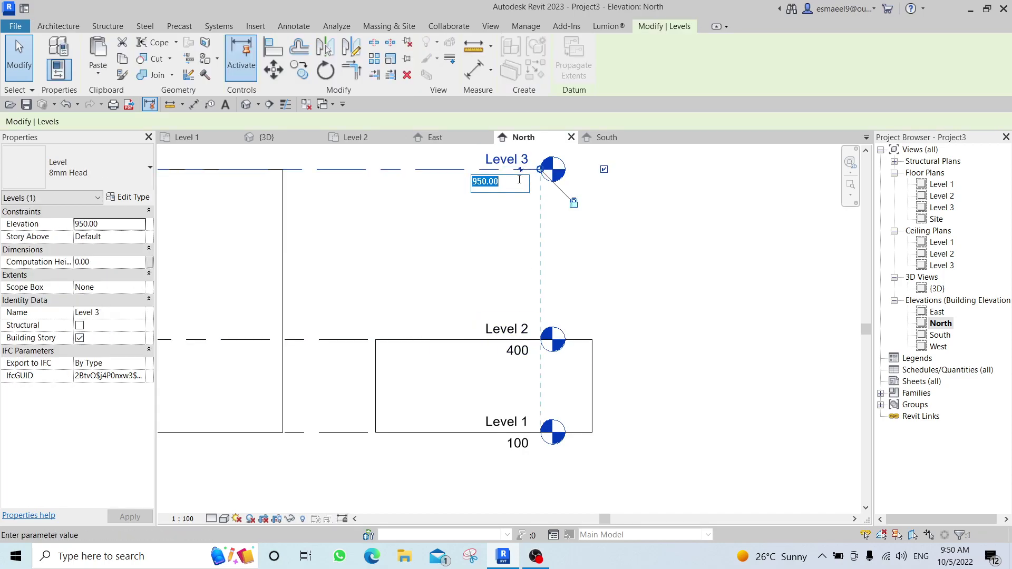
pyautogui.write('800')
pyautogui.press('Return')
pyautogui.press('Escape')
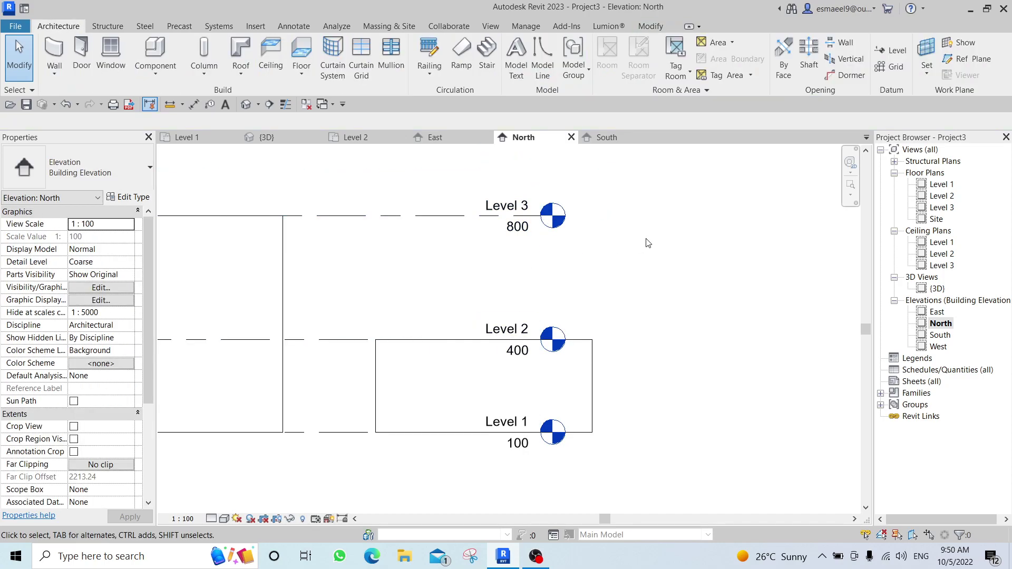
# - Select the longer wall in the North elevation to examine how its top relates to Level 3
pyautogui.moveTo(353, 280); pyautogui.dragTo(493, 187, button='middle')
pyautogui.click(476, 253)
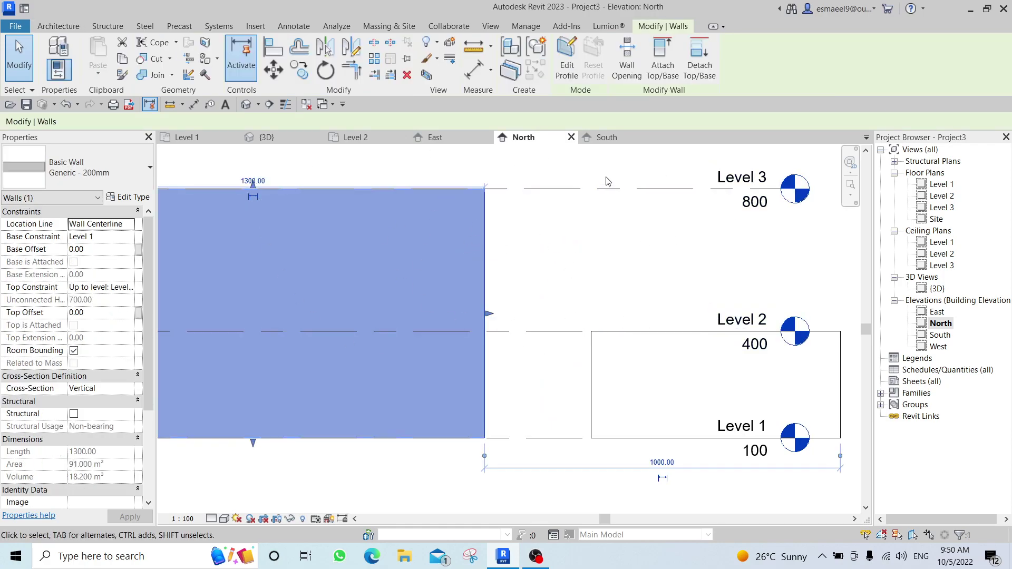
pyautogui.click(549, 243)
pyautogui.click(490, 253)
pyautogui.click(538, 218)
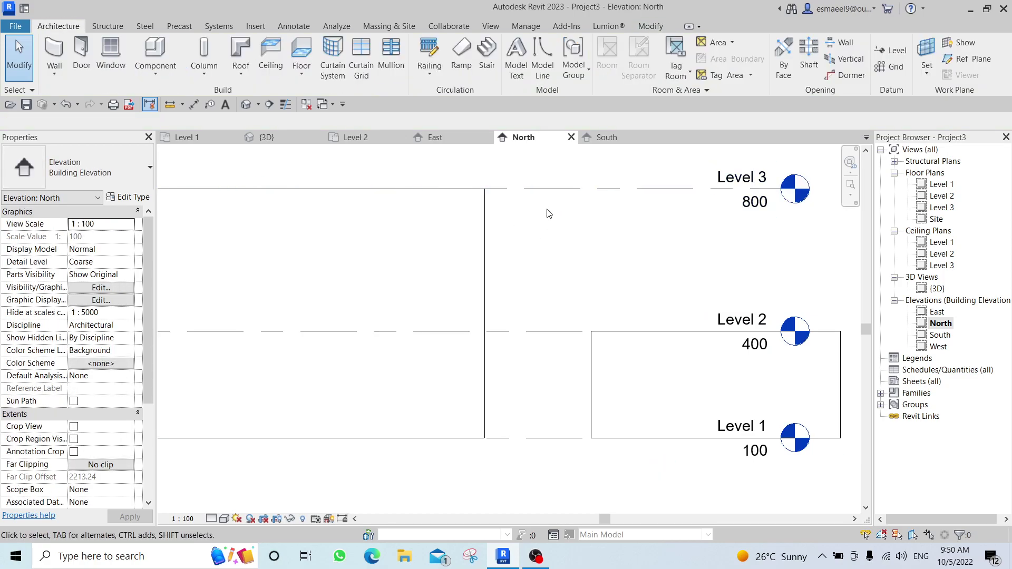
pyautogui.click(455, 263)
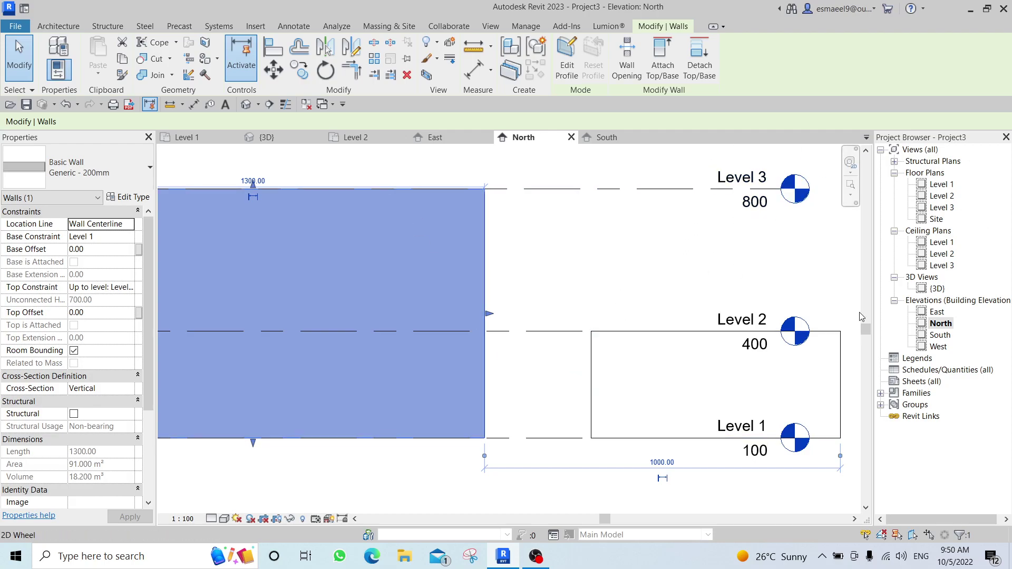
# - Return to the Level 1 floor plan and view the two walls up close
pyautogui.doubleClick(939, 185)
pyautogui.click(513, 233)
pyautogui.scroll(-3, 513, 233)
pyautogui.scroll(5, 513, 233)
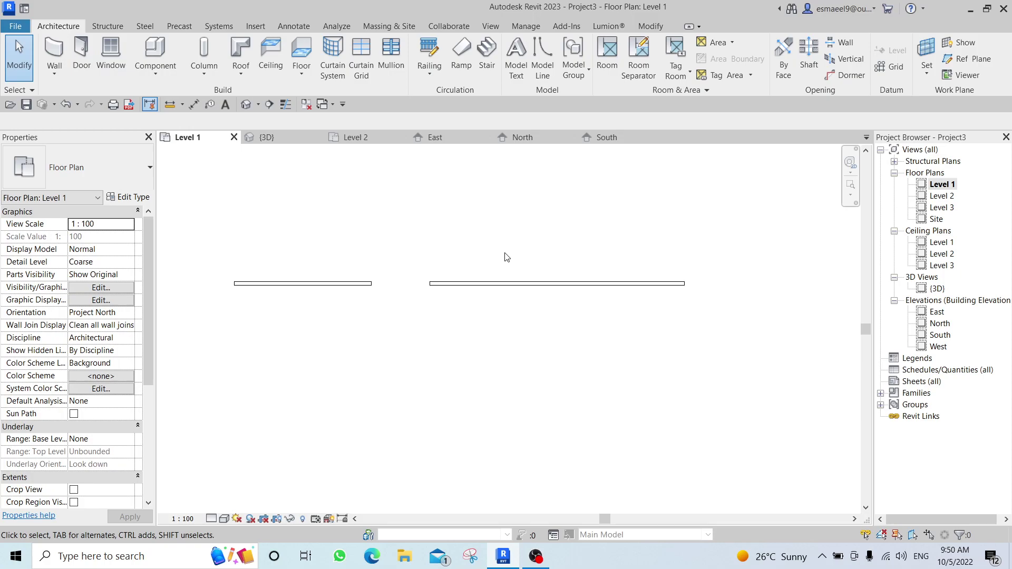
pyautogui.press('d')
pyautogui.press('r')
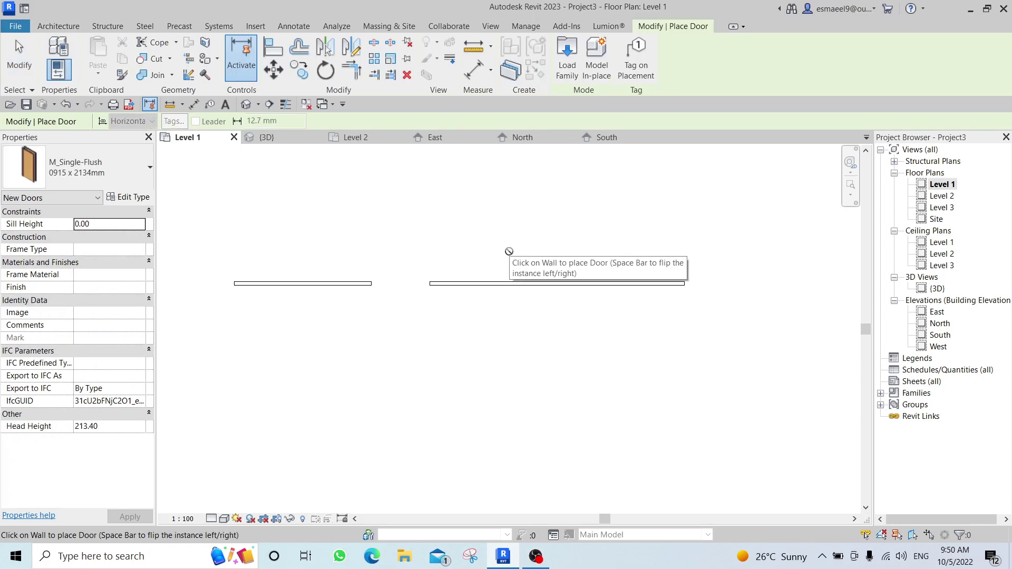
pyautogui.press('Escape')
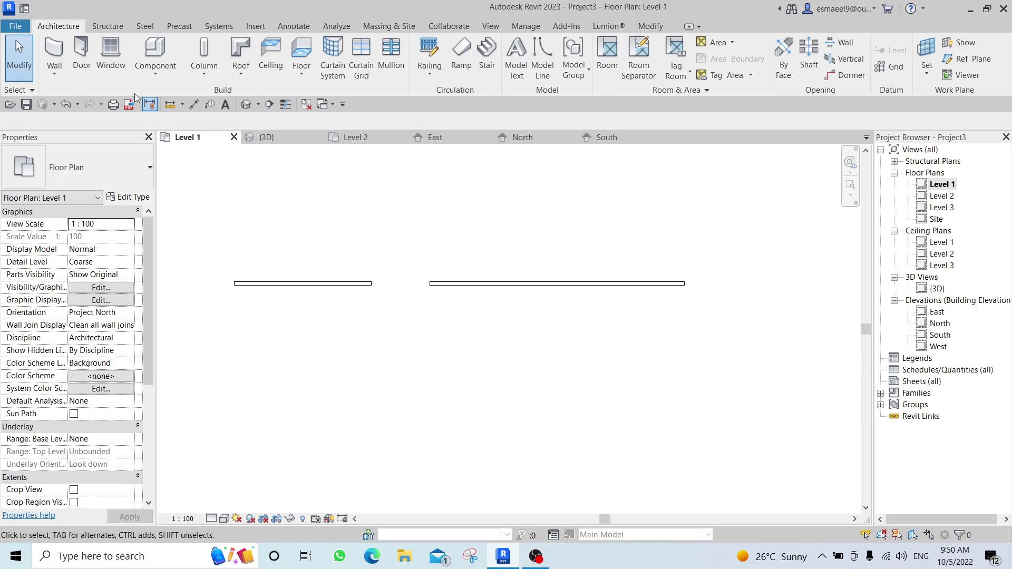
# - Place an M_Single-Flush 0915 x 2134mm door near the left end of the longer wall
pyautogui.press('d')
pyautogui.press('r')
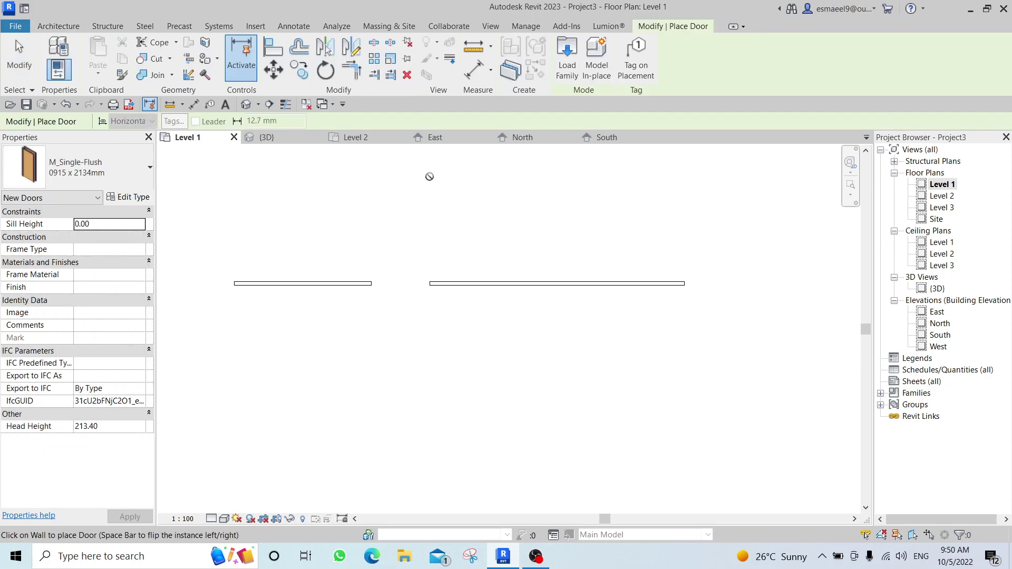
pyautogui.click(470, 280)
pyautogui.scroll(3, 456, 393)
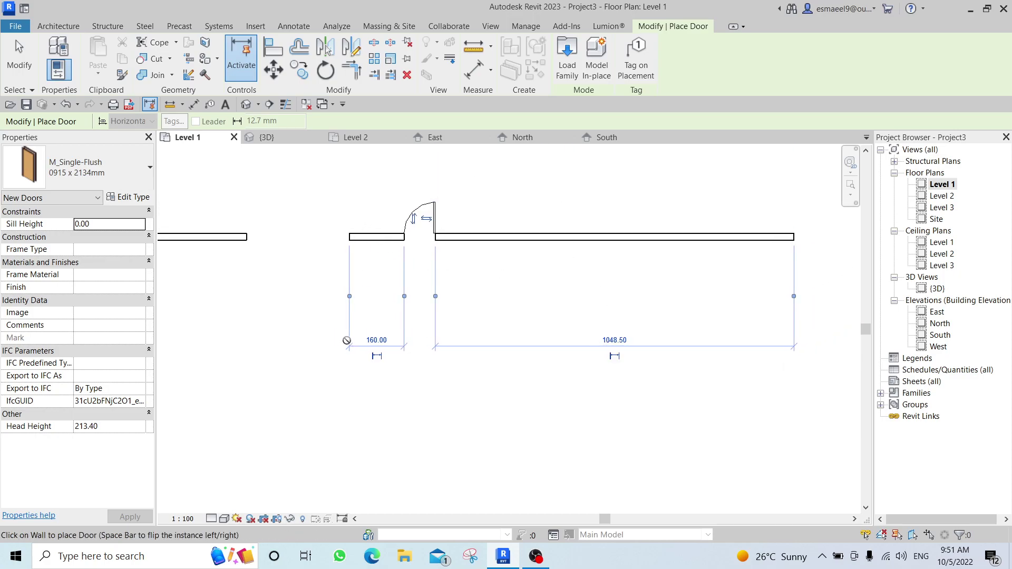
# - Set the distance between the door and the right end of the longer wall to 500 cm
pyautogui.click(622, 339)
pyautogui.write('500')
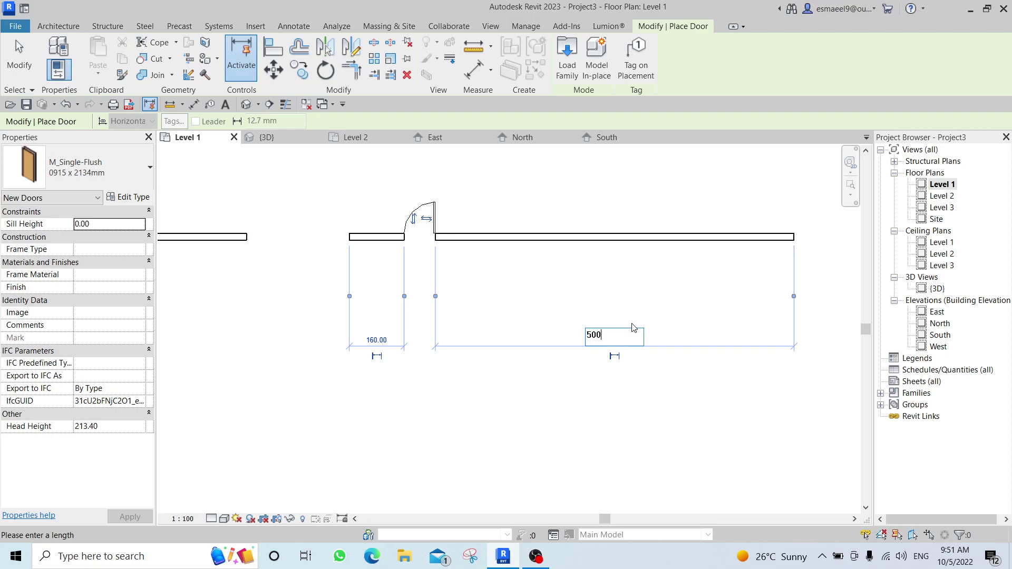
pyautogui.press('Return')
# - Set the distance between the door and the left end of the longer wall to 200 cm
pyautogui.click(467, 340)
pyautogui.write('200')
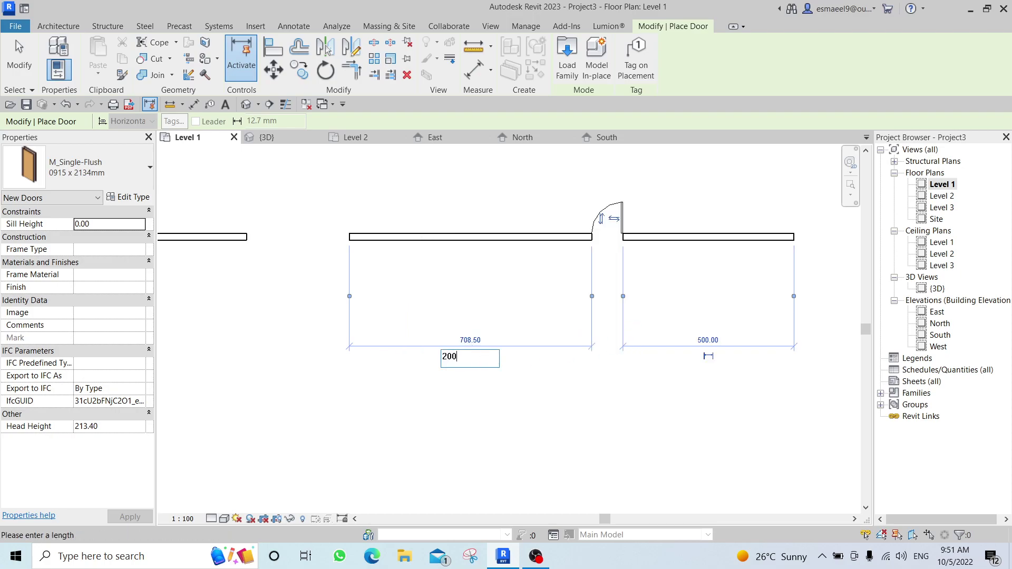
pyautogui.press('Return')
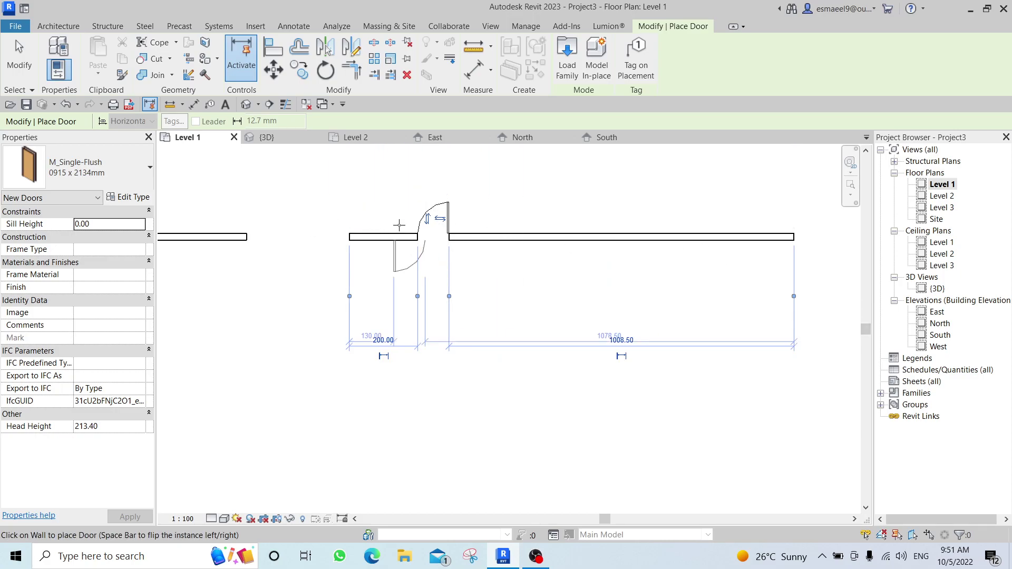
pyautogui.scroll(2, 424, 226)
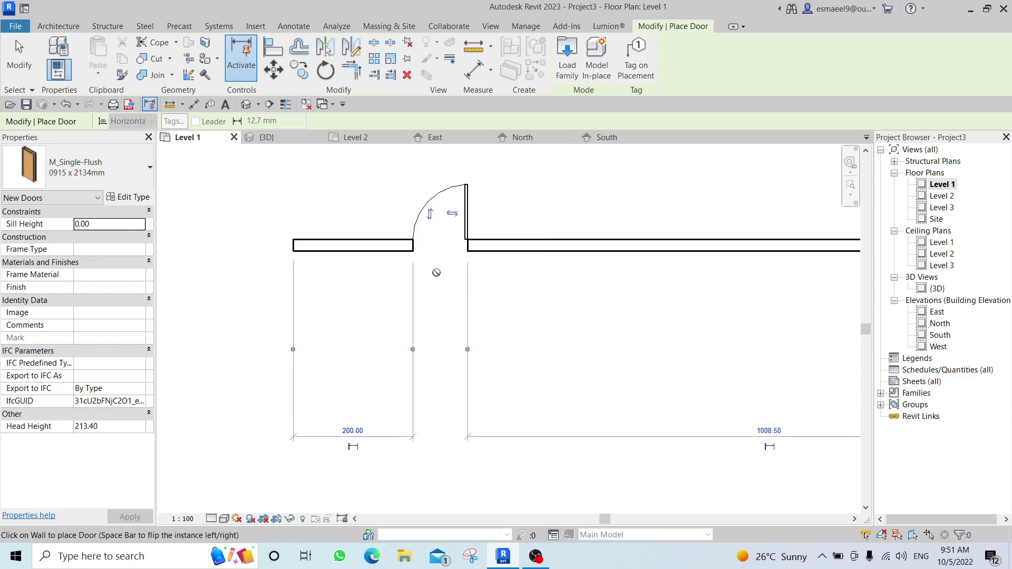
pyautogui.scroll(-2, 425, 341)
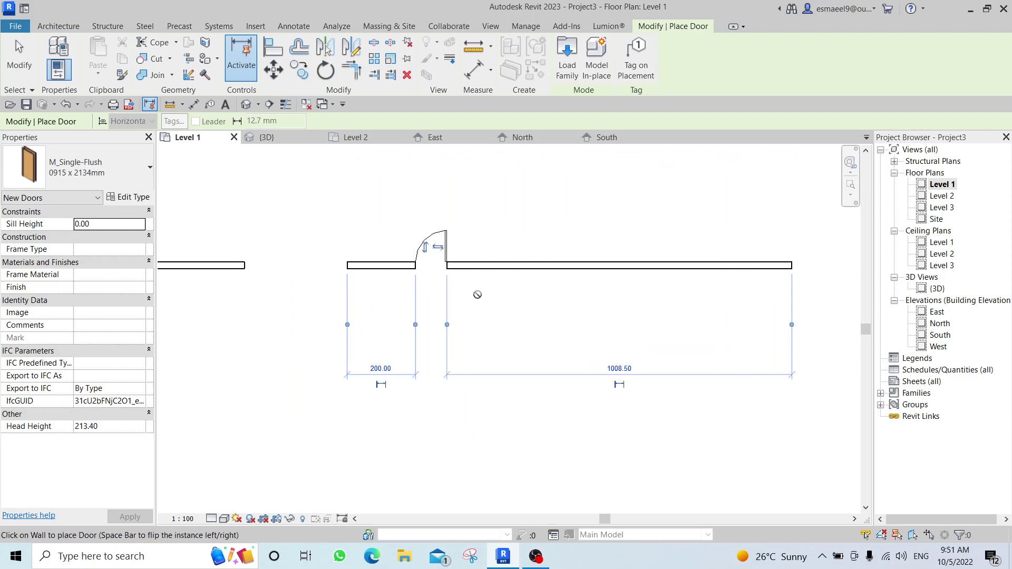
pyautogui.scroll(2, 432, 280)
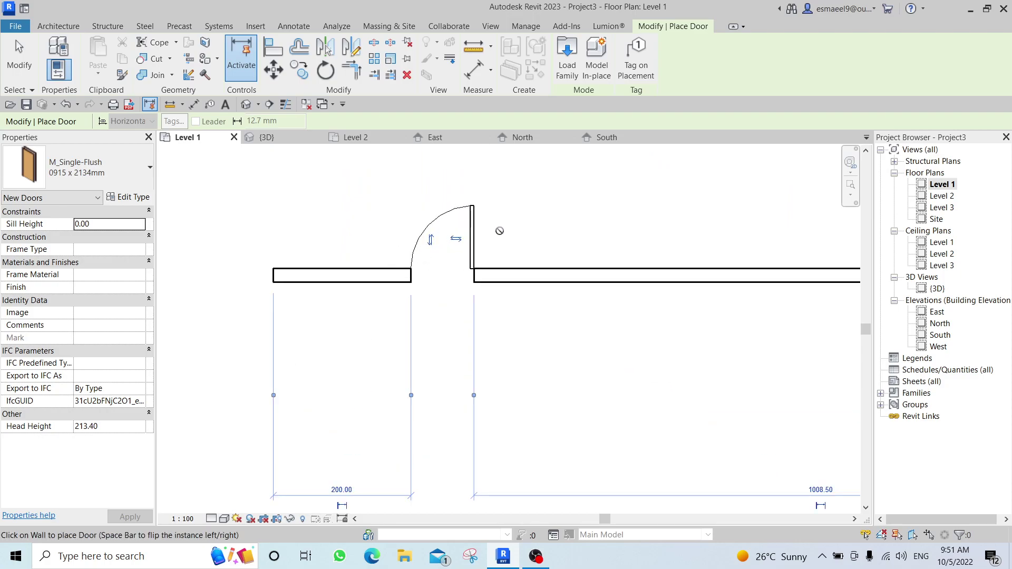
# - Flip the new door's swing back and forth to try its orientations, and end door placement
pyautogui.press('space')
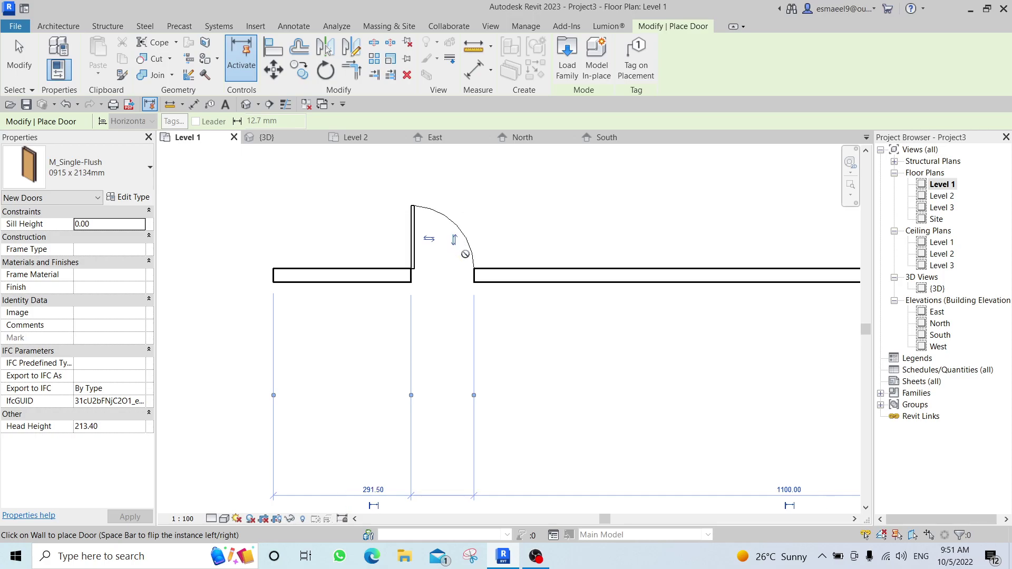
pyautogui.press('space')
pyautogui.press('space')
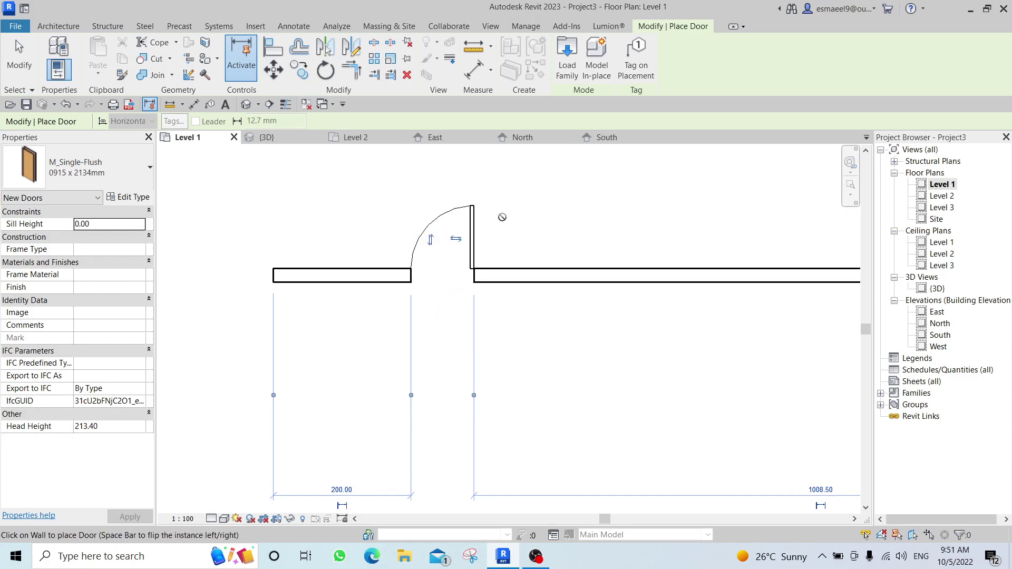
pyautogui.click(475, 234)
pyautogui.scroll(-2, 542, 302)
pyautogui.press('Escape')
pyautogui.press('Escape')
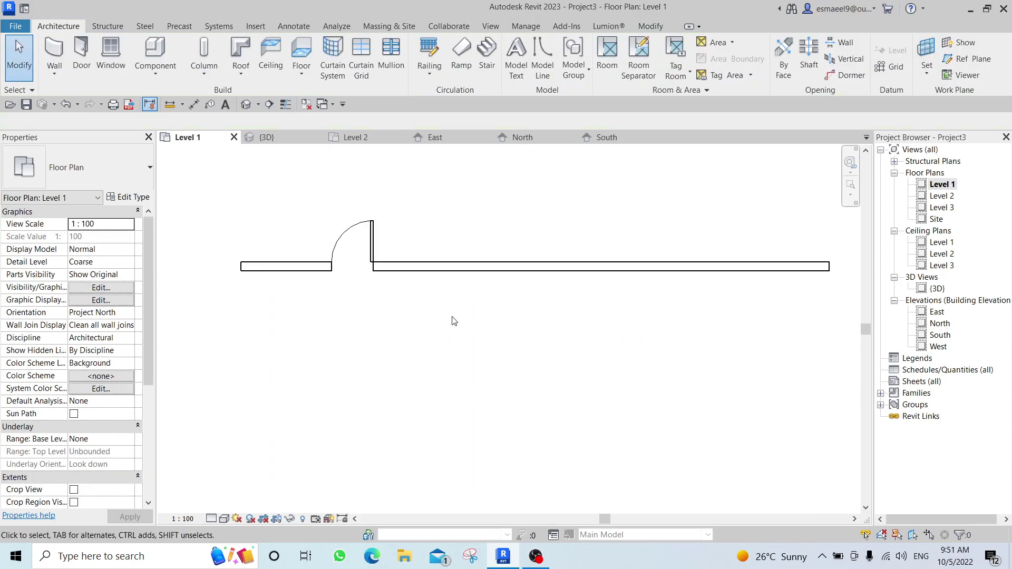
# - Place an M_Window-Double-Hung 650 x 1100mm window in the longer wall, to the right of the door
pyautogui.press('w')
pyautogui.press('n')
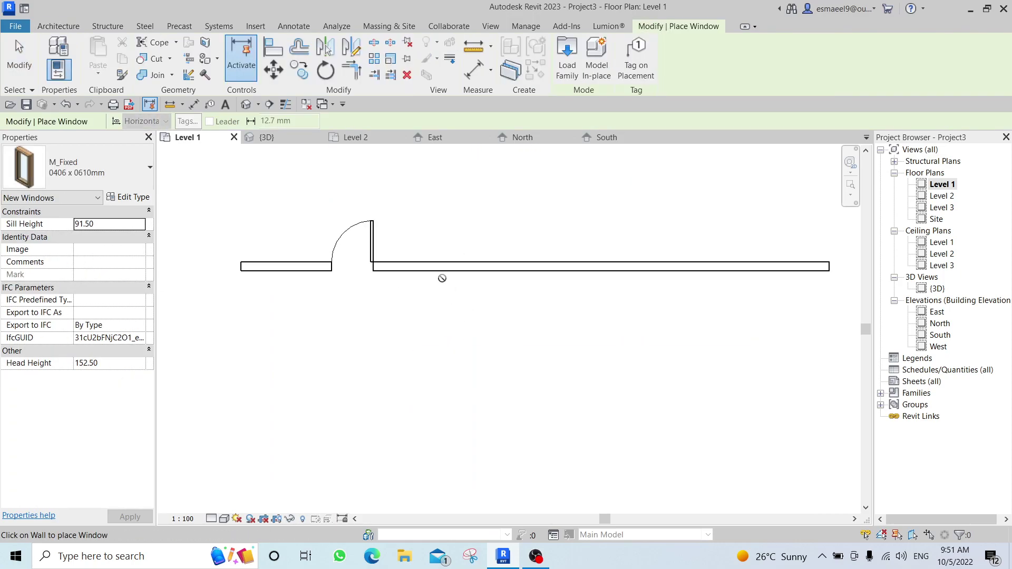
pyautogui.click(142, 171)
pyautogui.scroll(-1, 79, 422)
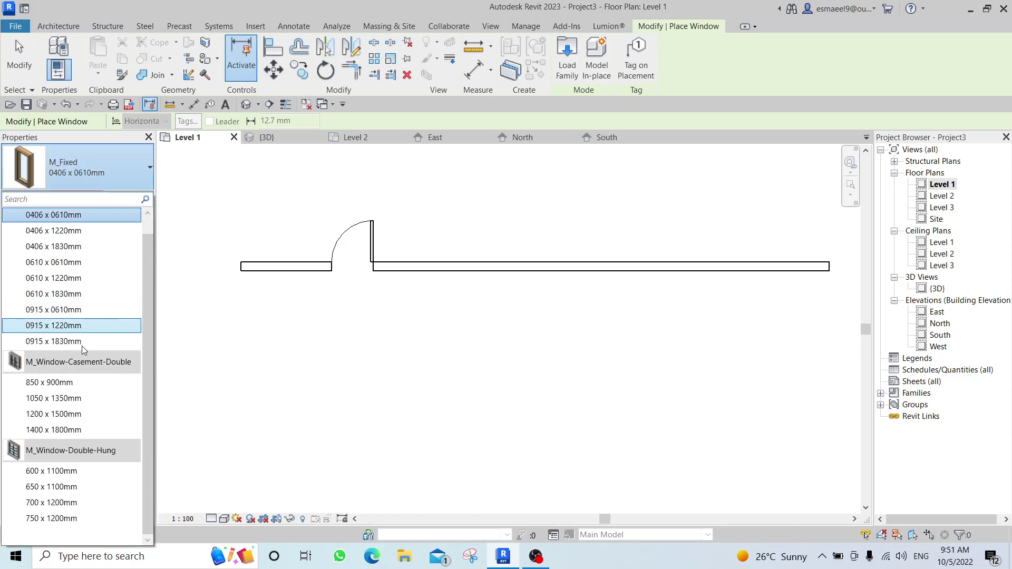
pyautogui.click(79, 486)
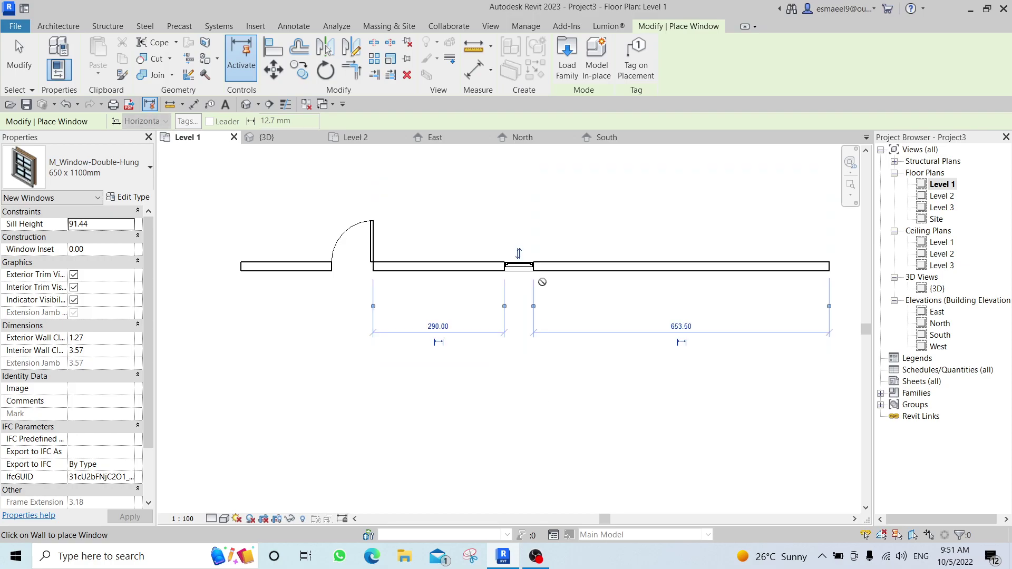
# - Set the distance between the door and the window to 200 cm
pyautogui.scroll(2, 542, 273)
pyautogui.click(363, 372)
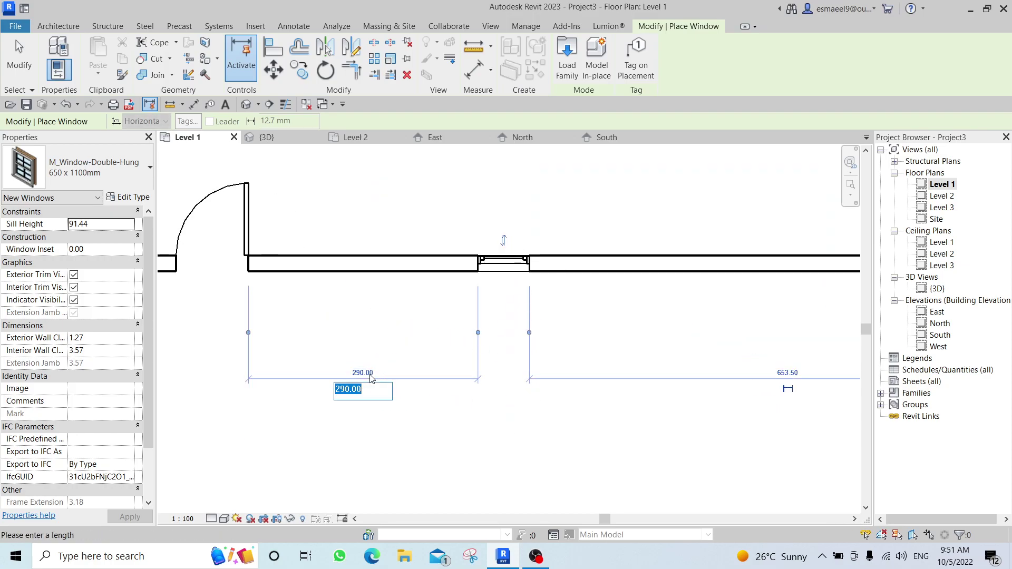
pyautogui.write('200')
pyautogui.press('Return')
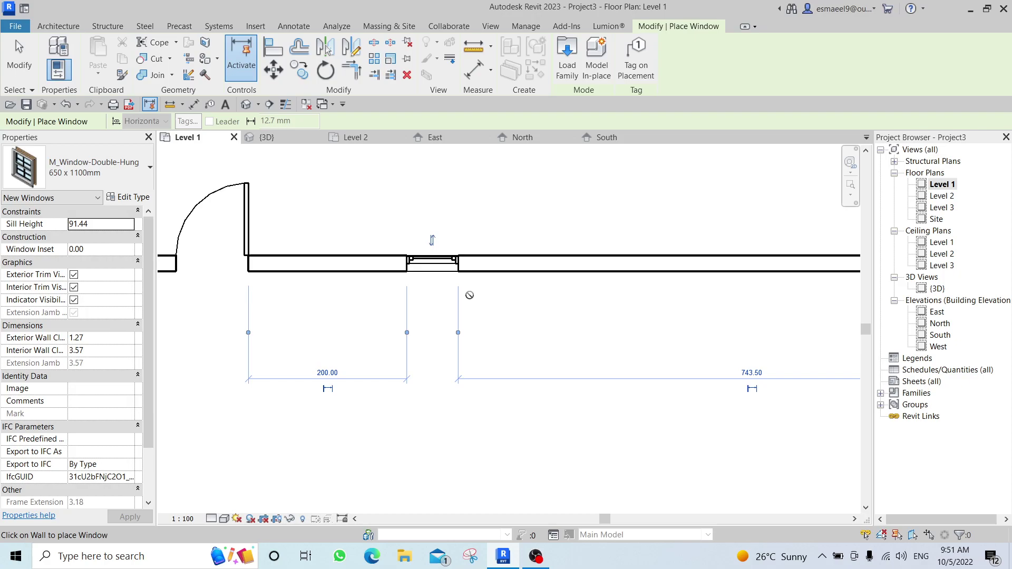
# - Flip the window's facing to the other side of the wall and back, and end window placement
pyautogui.click(427, 246)
pyautogui.press('Escape')
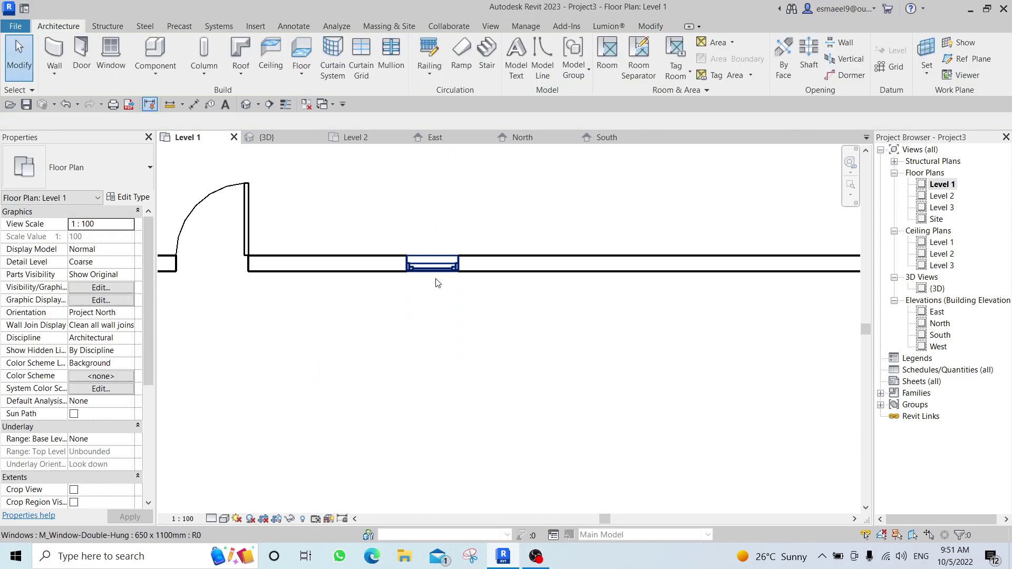
pyautogui.click(438, 269)
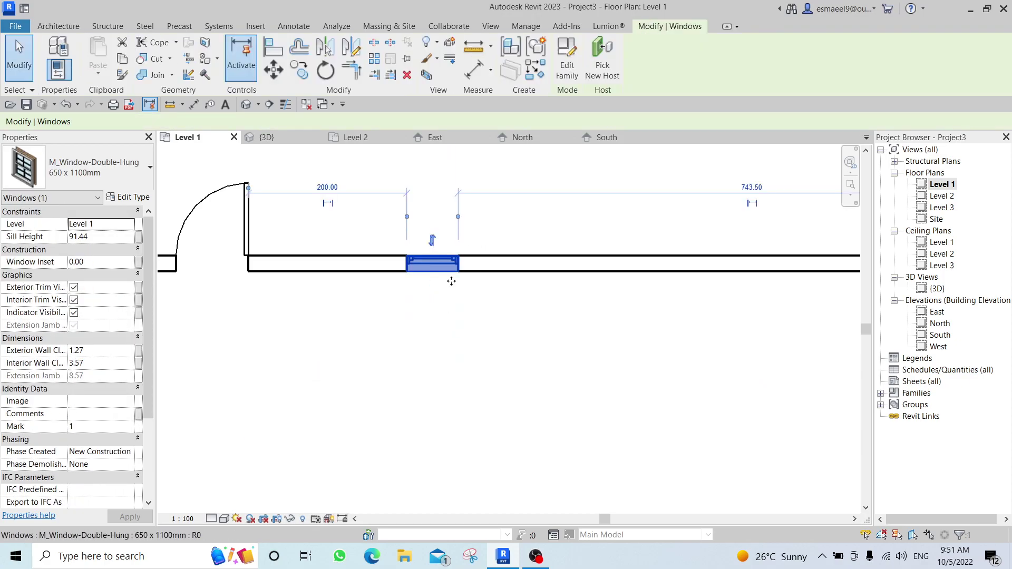
pyautogui.click(439, 291)
# - Draw a Storefront curtain wall about 550 cm long along the centerline of the shorter wall
pyautogui.scroll(-3, 406, 314)
pyautogui.moveTo(363, 341); pyautogui.dragTo(467, 345, button='middle')
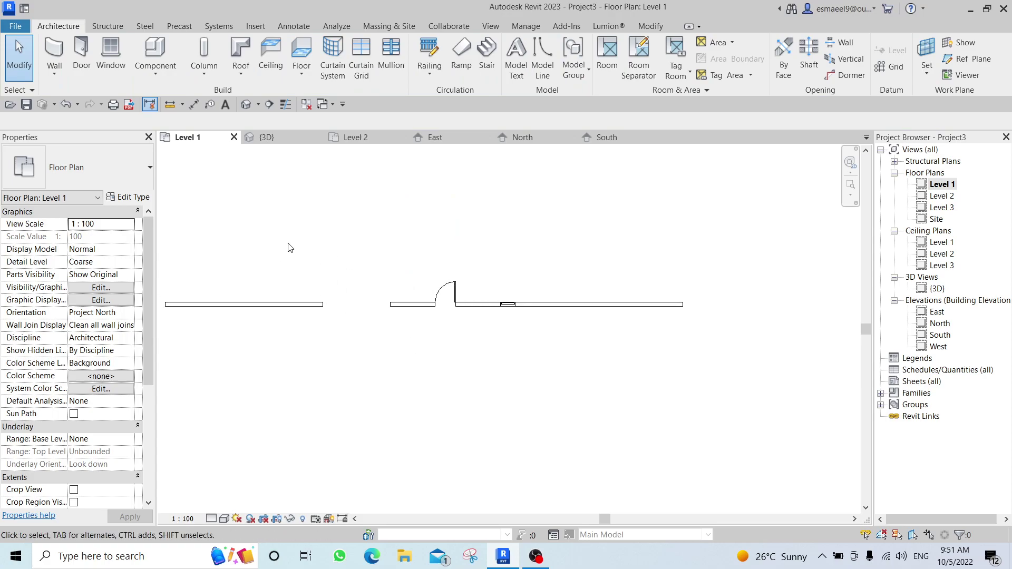
pyautogui.moveTo(392, 270); pyautogui.dragTo(551, 285, button='middle')
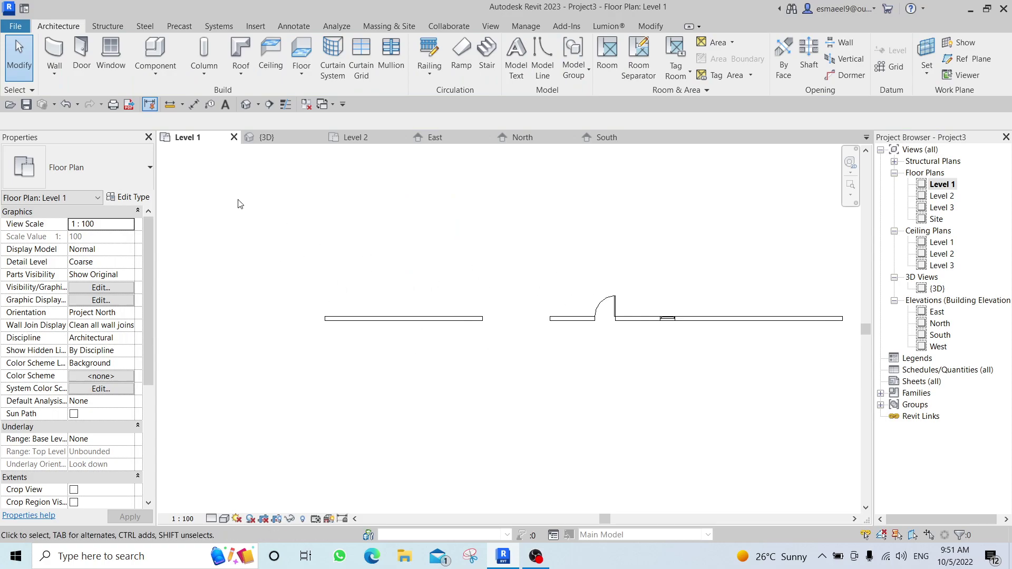
pyautogui.press('w')
pyautogui.press('a')
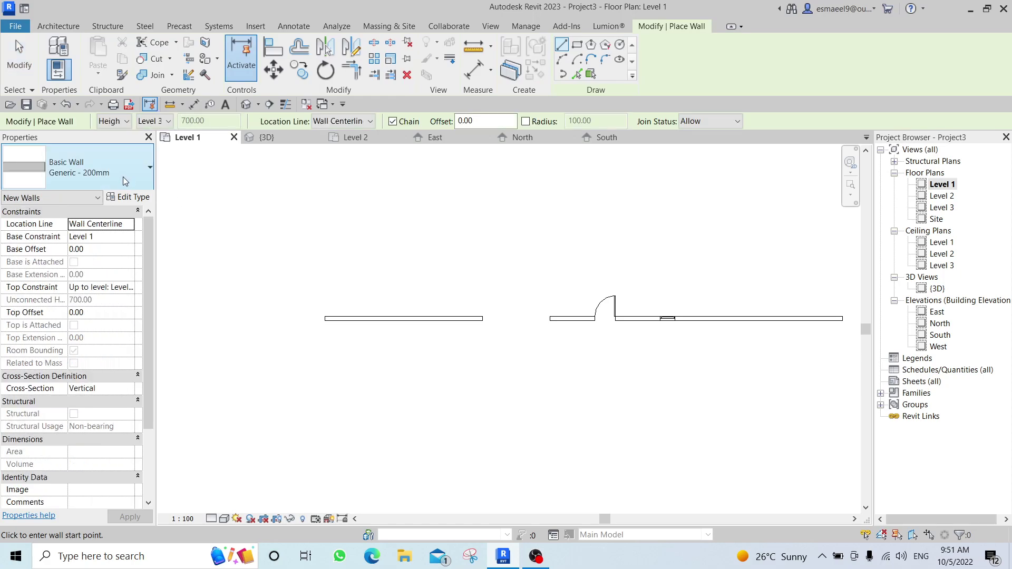
pyautogui.click(79, 168)
pyautogui.scroll(-3, 101, 338)
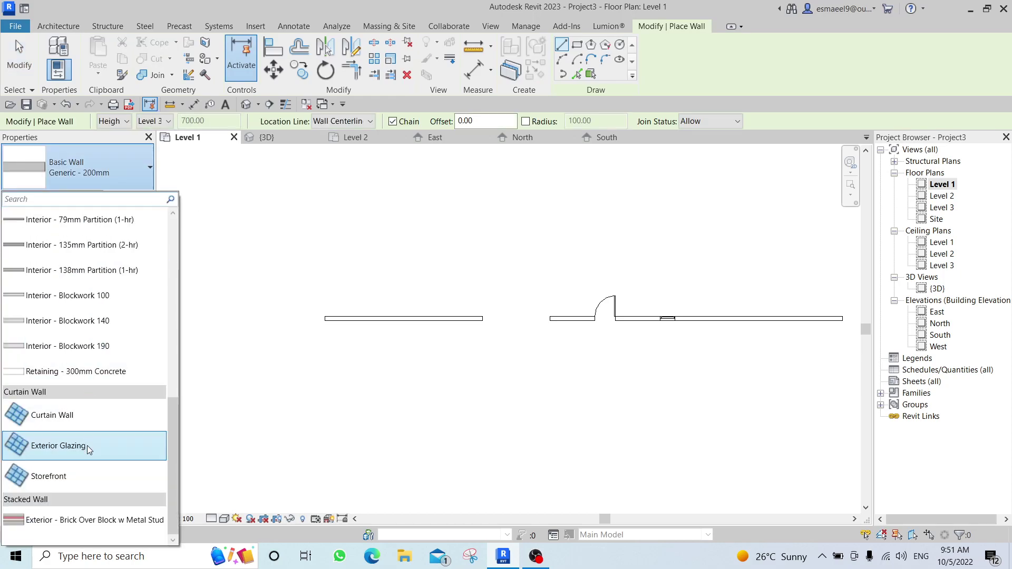
pyautogui.click(64, 481)
pyautogui.scroll(4, 375, 332)
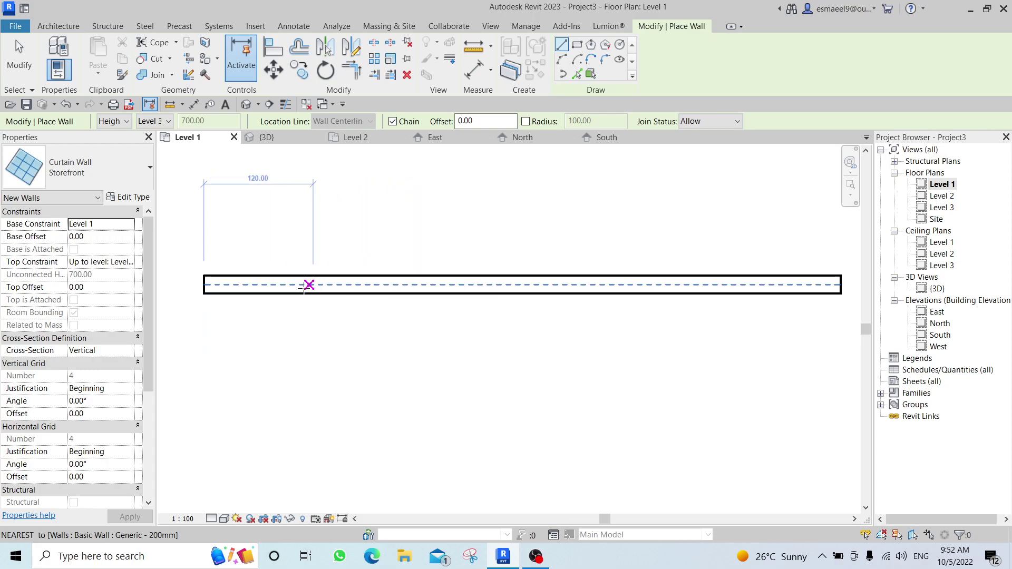
pyautogui.click(240, 283)
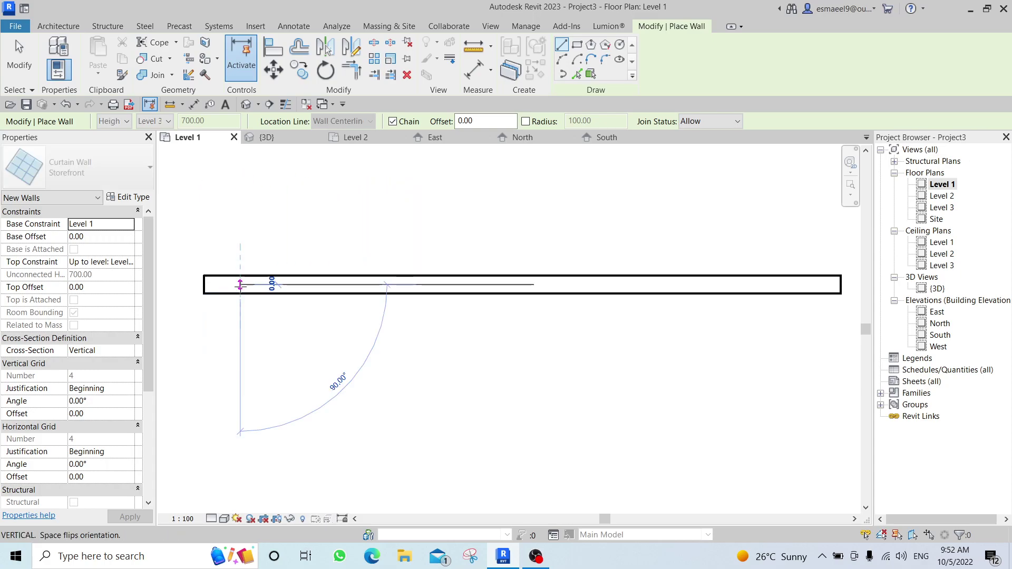
pyautogui.click(740, 284)
pyautogui.press('Escape')
pyautogui.press('Escape')
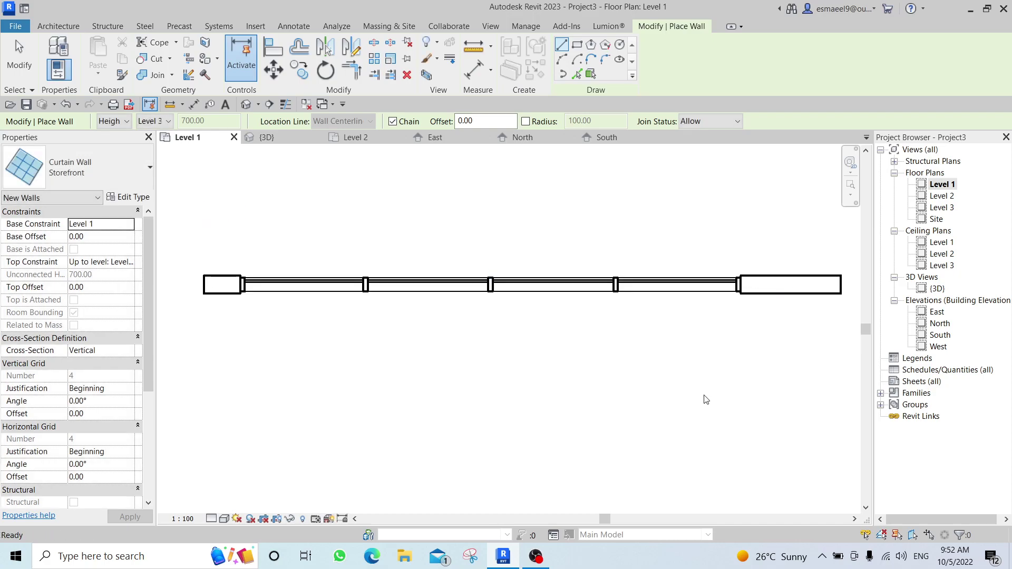
# - Select the Storefront curtain wall and open its type properties to examine them without changes
pyautogui.click(474, 284)
pyautogui.click(131, 198)
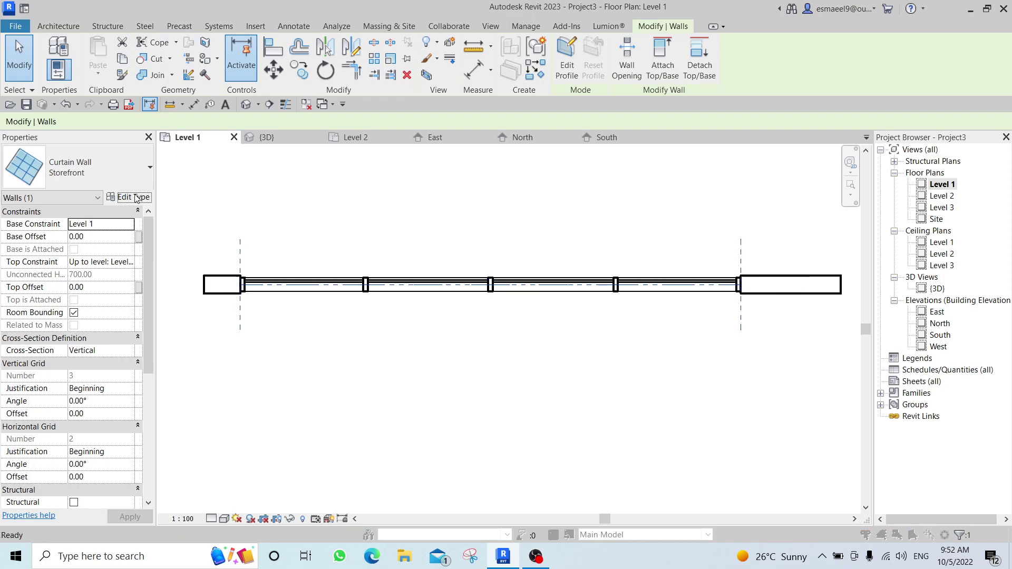
pyautogui.click(630, 55)
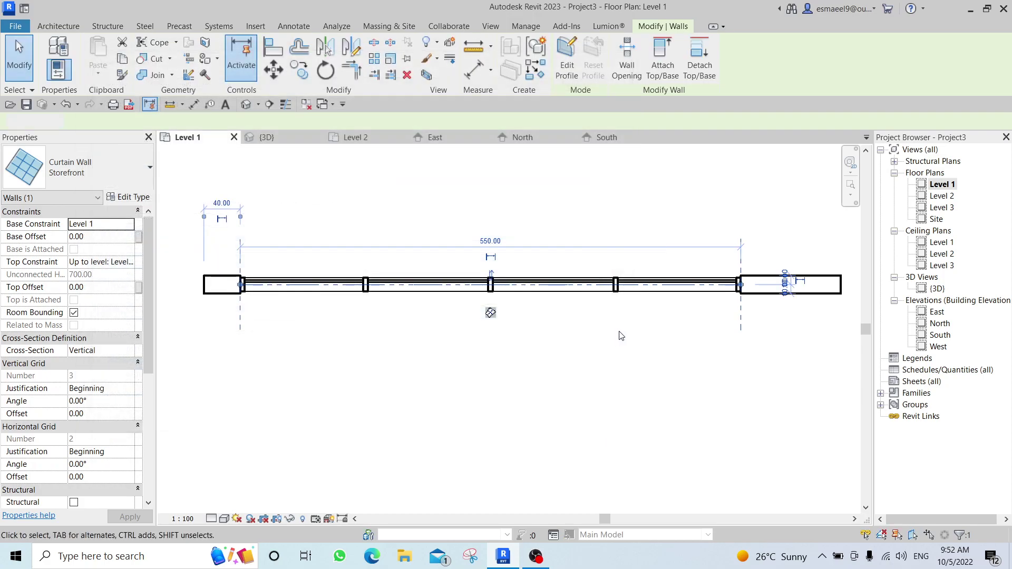
pyautogui.press('Escape')
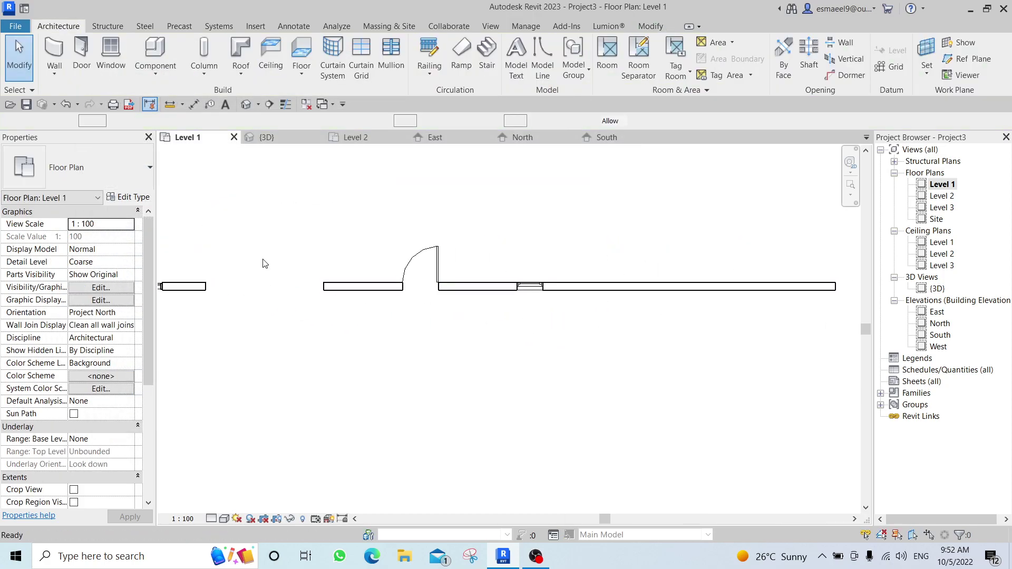
# - Start a new wall with the plain Curtain Wall type and review its type properties
pyautogui.press('w')
pyautogui.press('a')
pyautogui.click(94, 172)
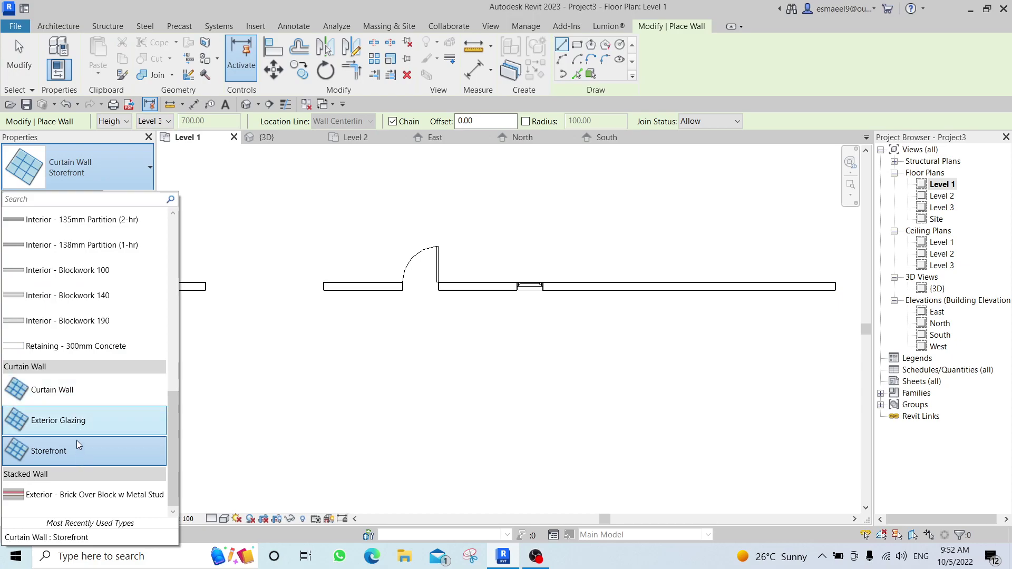
pyautogui.click(52, 390)
pyautogui.click(129, 197)
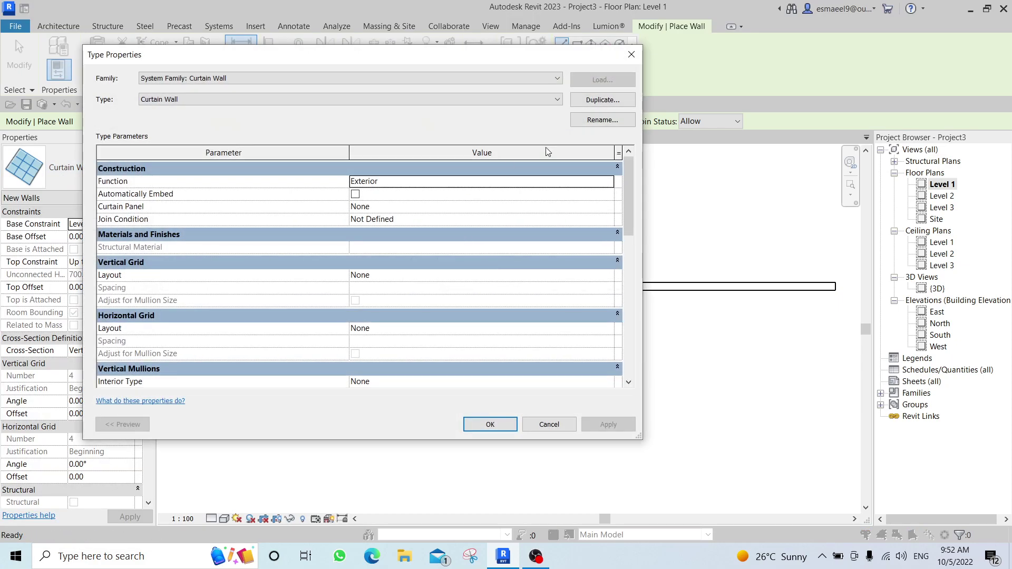
pyautogui.press('Return')
# - Draw a plain curtain wall about 310 cm long inside the longer wall, right of the window, and select it
pyautogui.scroll(2, 648, 269)
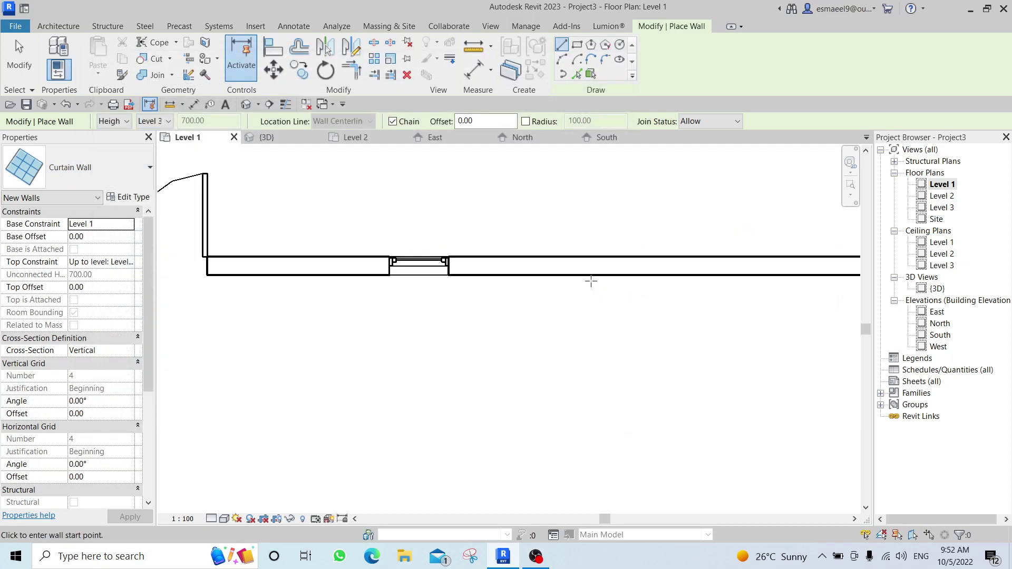
pyautogui.moveTo(649, 266); pyautogui.dragTo(606, 273, button='middle')
pyautogui.click(649, 272)
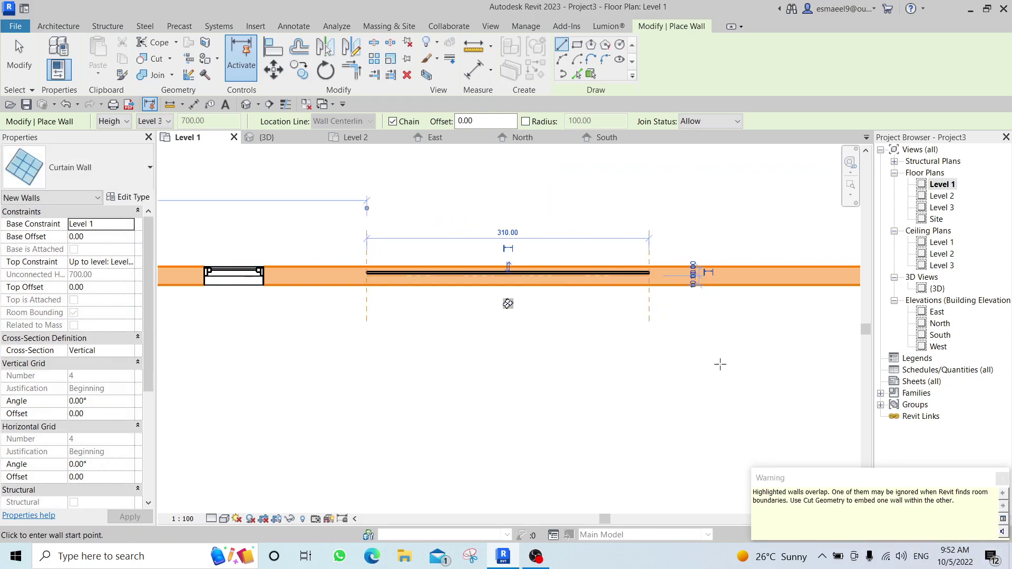
pyautogui.press('Escape')
pyautogui.press('Escape')
pyautogui.click(600, 274)
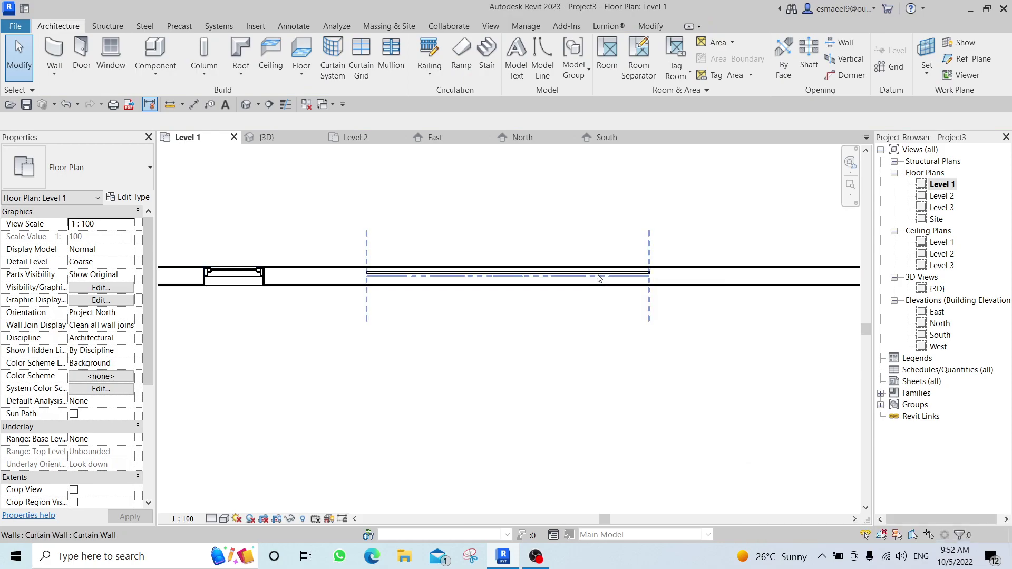
# - Enable Automatically Embed in the type properties of the selected Curtain Wall, apply the change, and deselect the wall
pyautogui.click(129, 197)
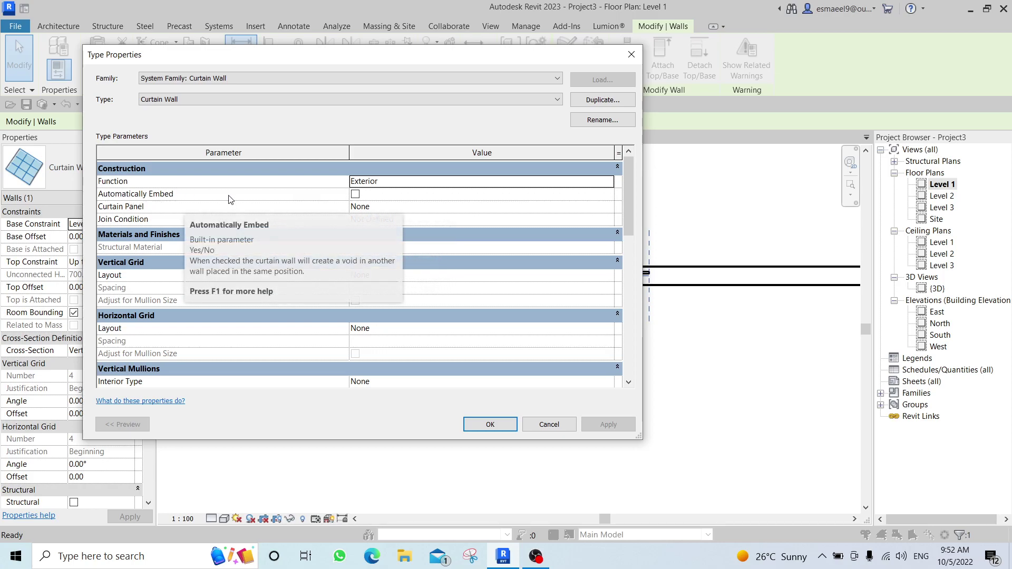
pyautogui.click(355, 194)
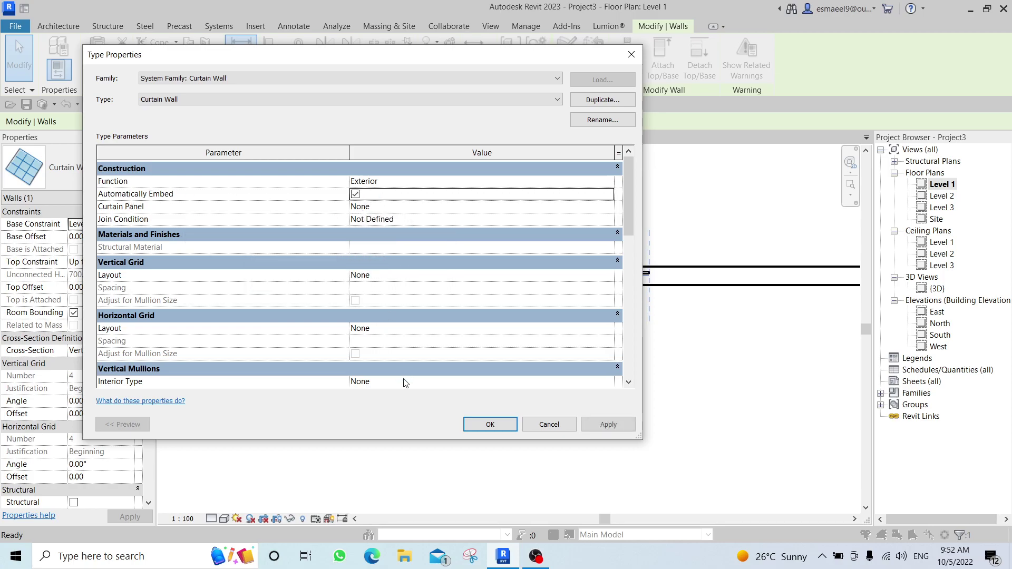
pyautogui.click(607, 425)
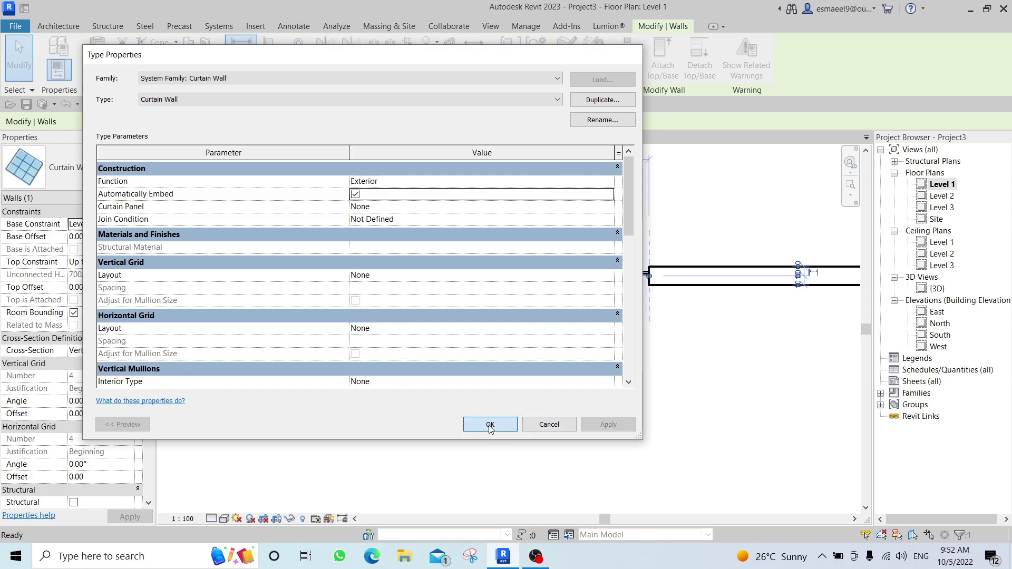
pyautogui.click(490, 424)
pyautogui.click(559, 468)
# - Draw a second, shorter plain curtain wall inside the host wall segment right of the first one and finish the command
pyautogui.moveTo(600, 345); pyautogui.dragTo(576, 385, button='middle')
pyautogui.press('w')
pyautogui.press('a')
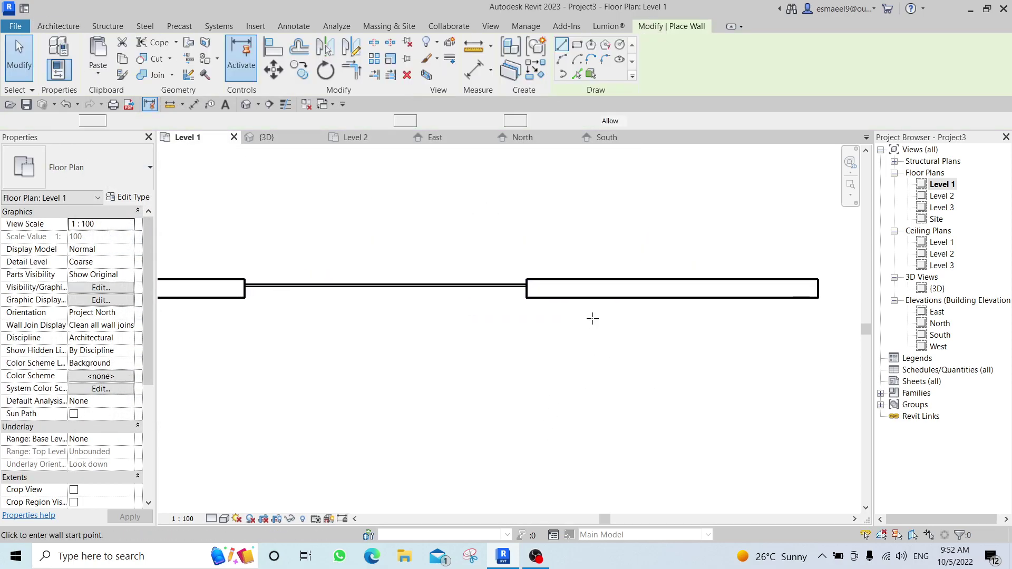
pyautogui.click(688, 289)
pyautogui.press('Escape')
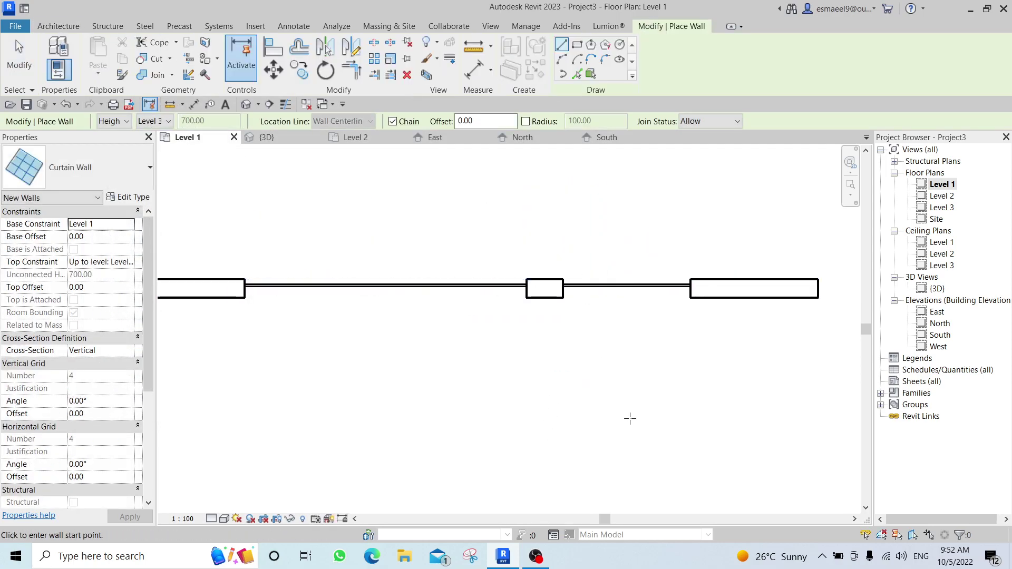
pyautogui.scroll(-5, 629, 422)
pyautogui.scroll(3, 349, 356)
pyautogui.press('Escape')
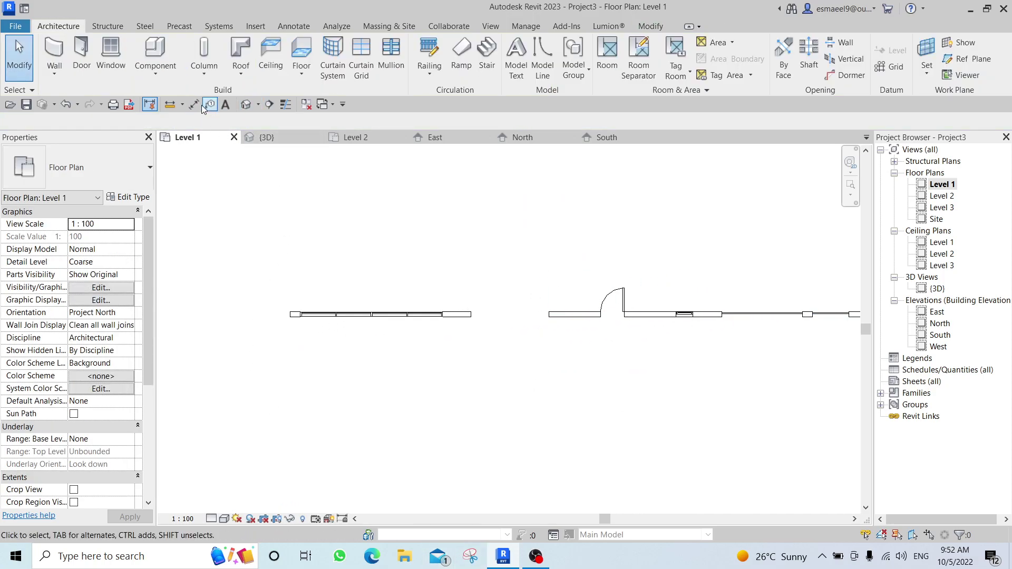
# - Close the inactive views and the current project, and open the recent model 101
pyautogui.click(313, 104)
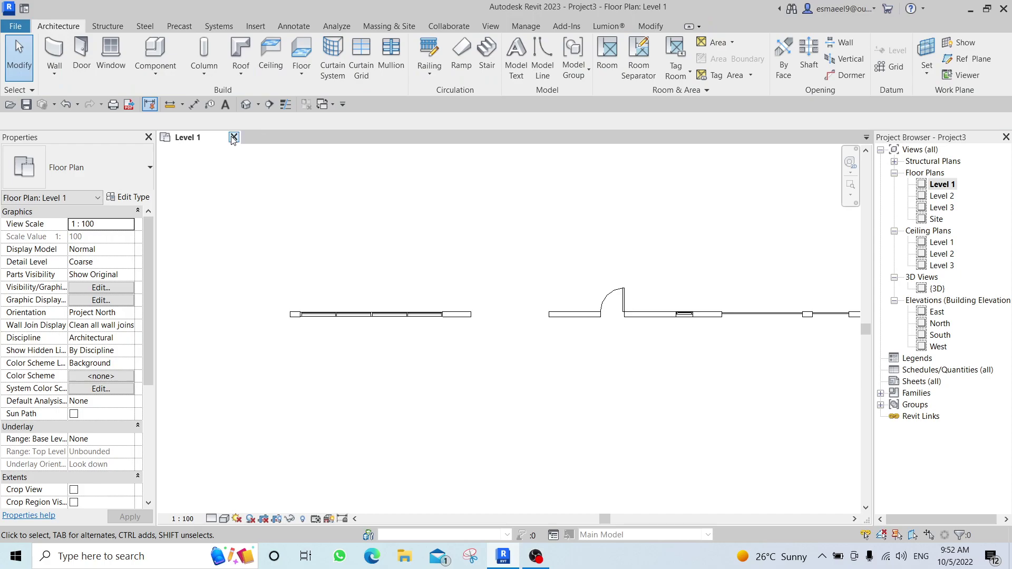
pyautogui.click(234, 137)
pyautogui.click(536, 280)
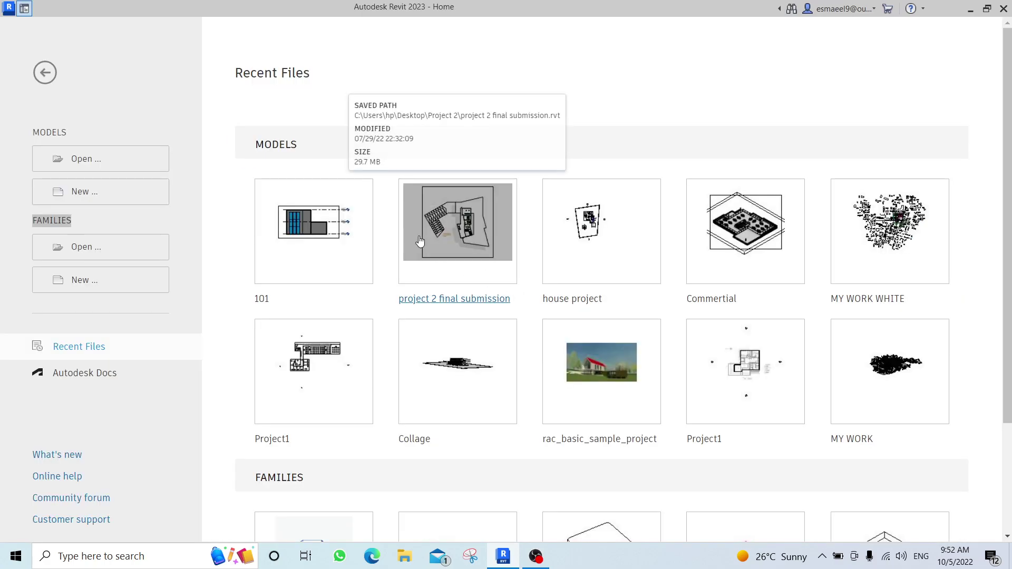
pyautogui.click(368, 275)
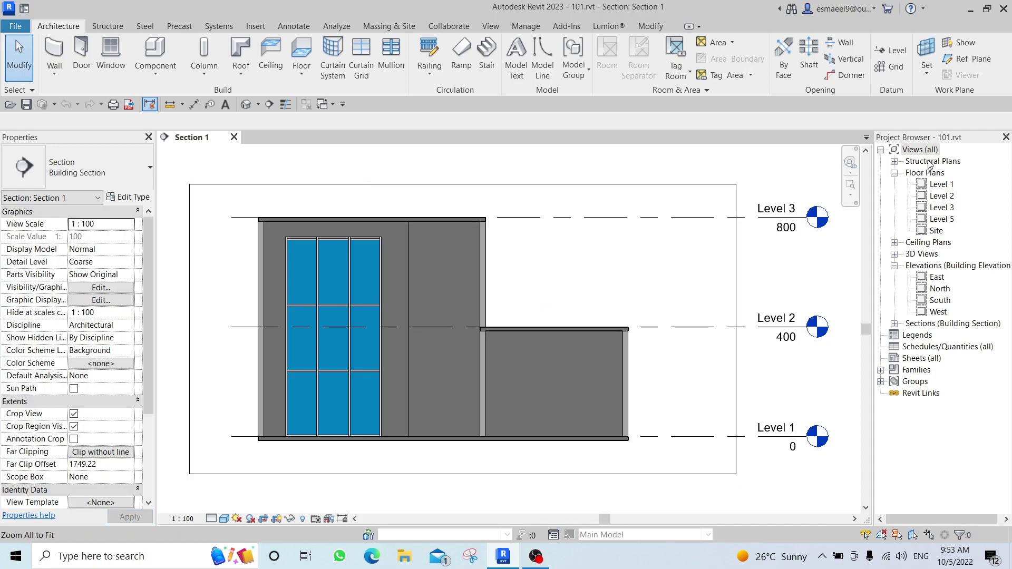
# - Open the Level 1 floor plan and examine the dimensions of its rooms, walls and curtain wall openings
pyautogui.doubleClick(942, 185)
pyautogui.scroll(2, 554, 337)
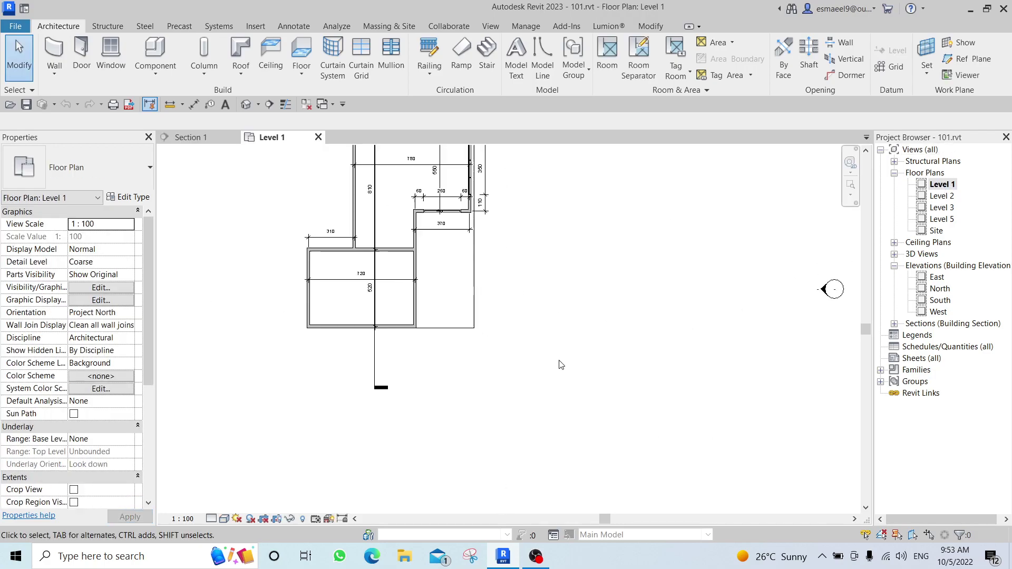
pyautogui.moveTo(553, 337); pyautogui.dragTo(432, 253, button='middle')
pyautogui.scroll(3, 432, 253)
pyautogui.moveTo(574, 358); pyautogui.dragTo(527, 315, button='middle')
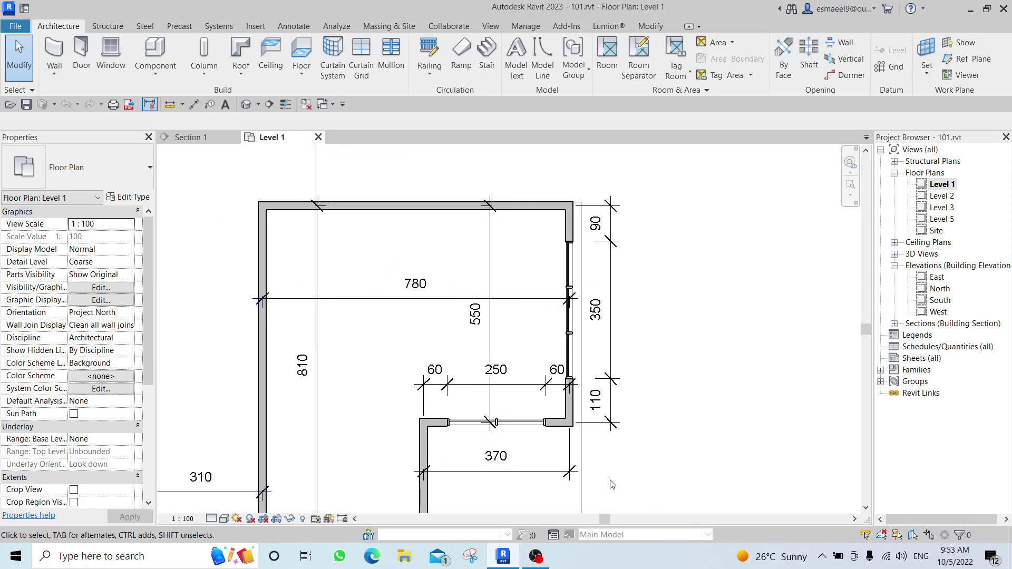
pyautogui.moveTo(612, 485); pyautogui.dragTo(569, 453, button='middle')
pyautogui.scroll(-2, 507, 396)
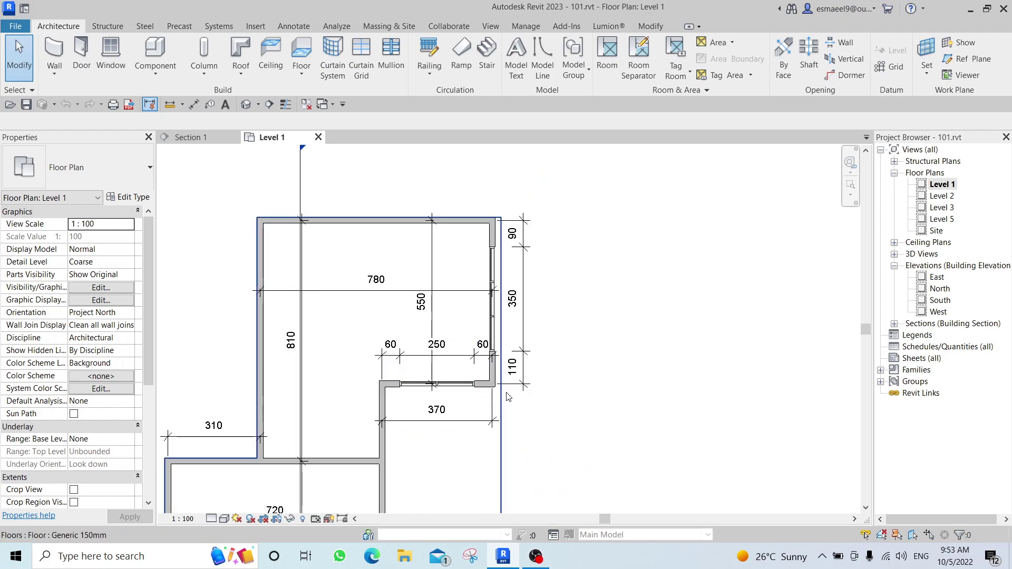
pyautogui.scroll(2, 447, 385)
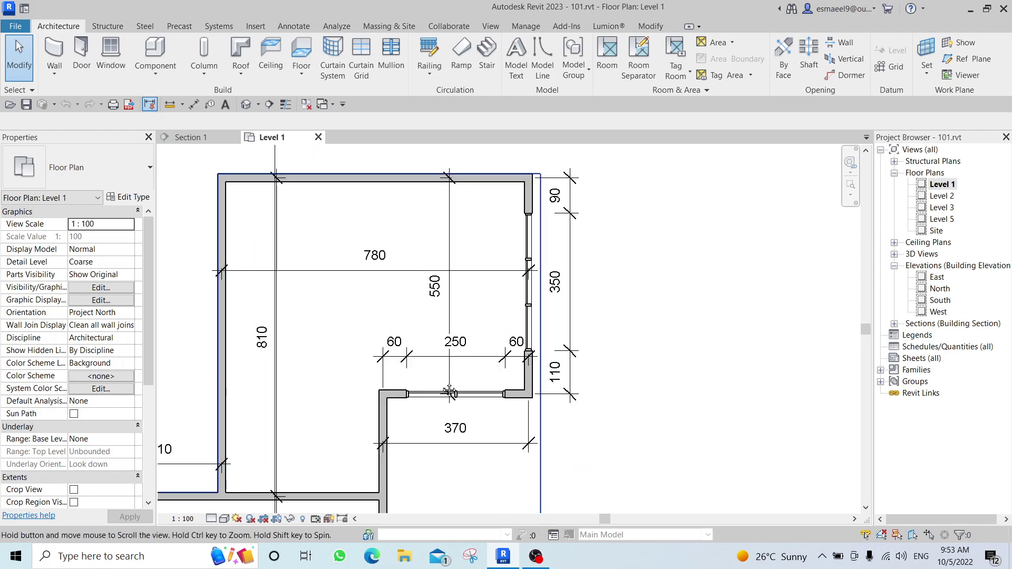
pyautogui.moveTo(449, 393); pyautogui.dragTo(533, 398, button='middle')
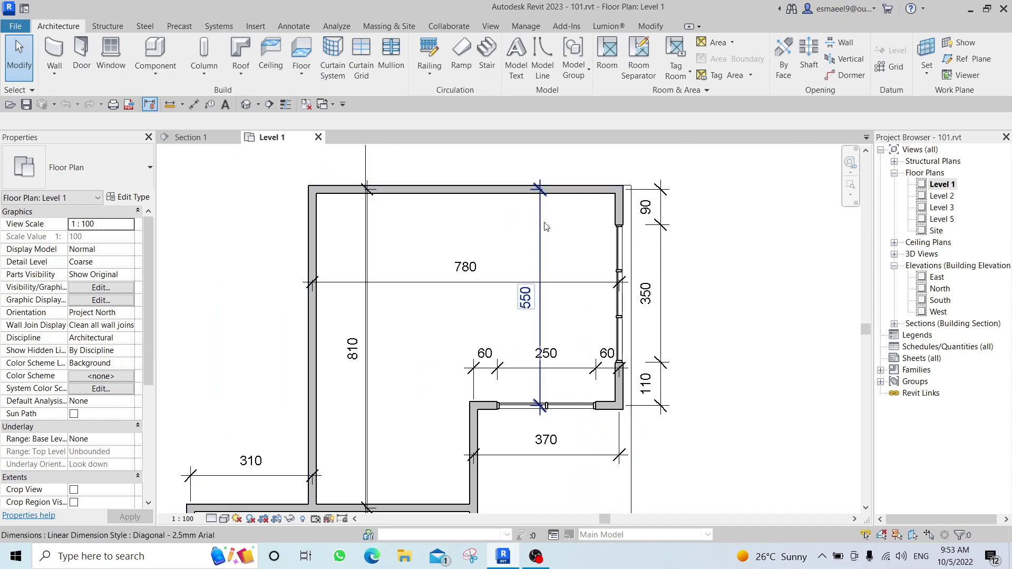
pyautogui.scroll(-3, 586, 324)
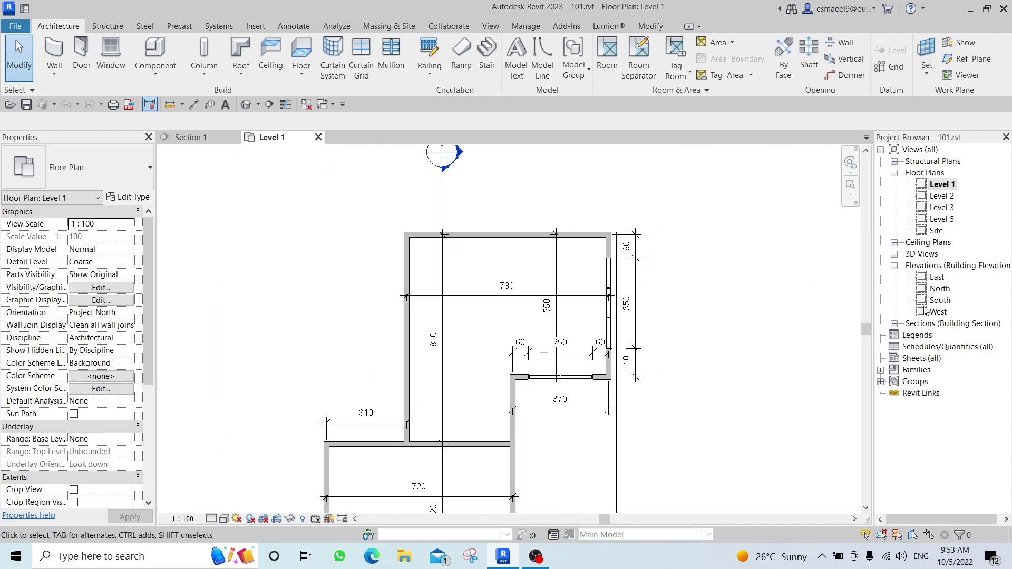
# - Open the South elevation and examine the level lines and their heights
pyautogui.doubleClick(939, 301)
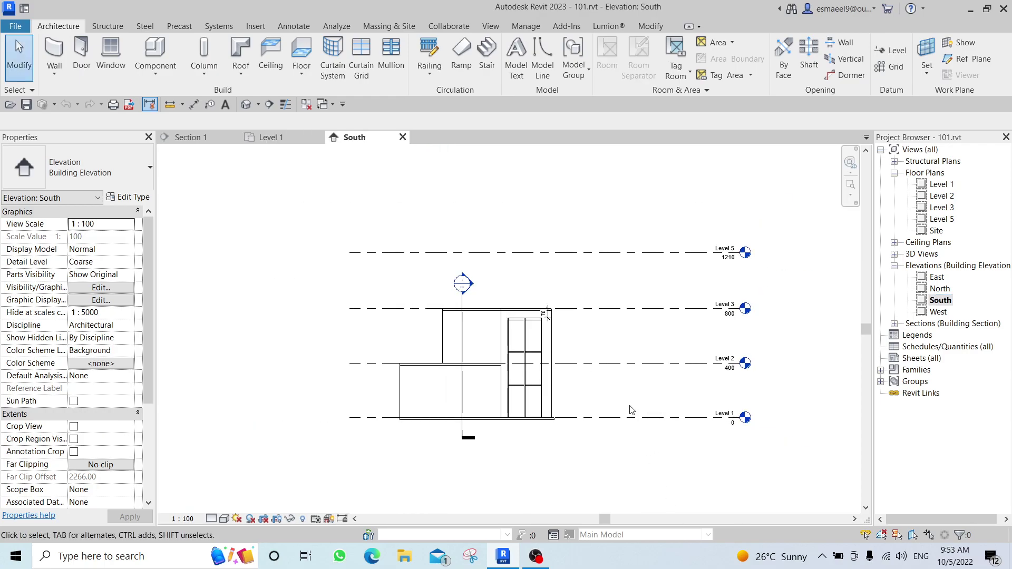
pyautogui.scroll(3, 633, 351)
pyautogui.moveTo(705, 305); pyautogui.dragTo(540, 303, button='middle')
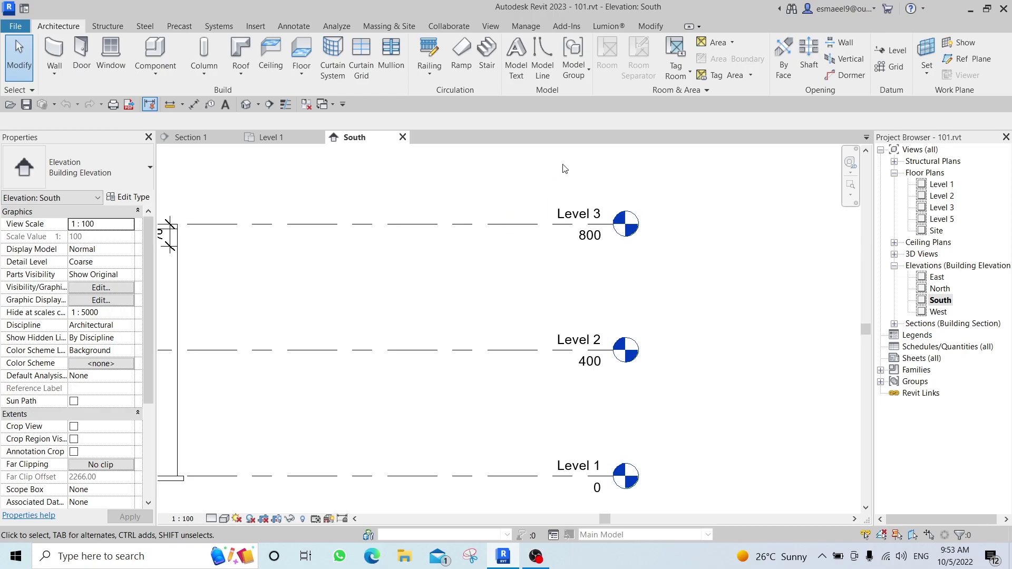
pyautogui.press('l')
pyautogui.press('l')
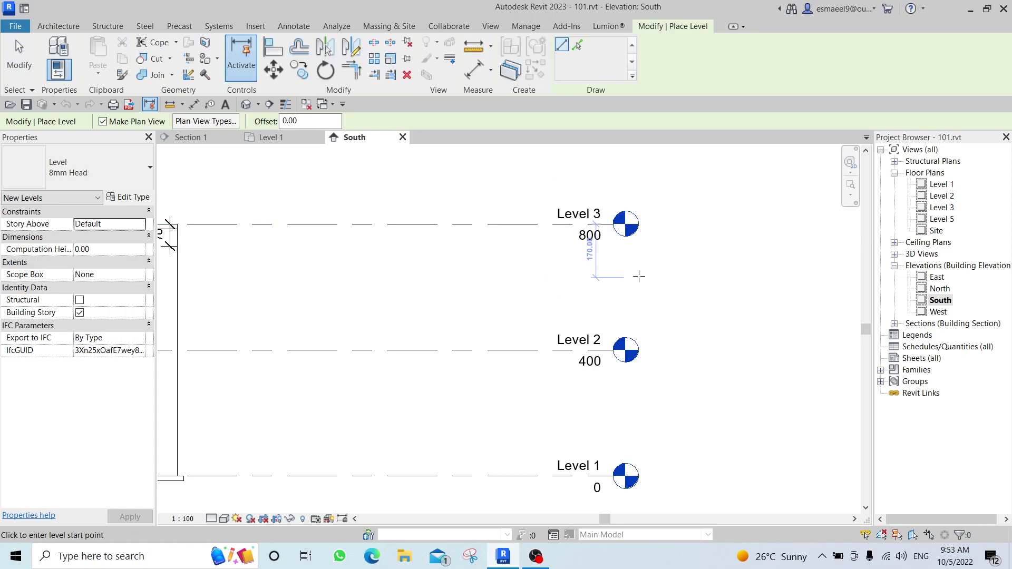
pyautogui.moveTo(683, 217); pyautogui.dragTo(617, 226, button='middle')
pyautogui.press('Escape')
pyautogui.press('Escape')
pyautogui.scroll(-4, 591, 375)
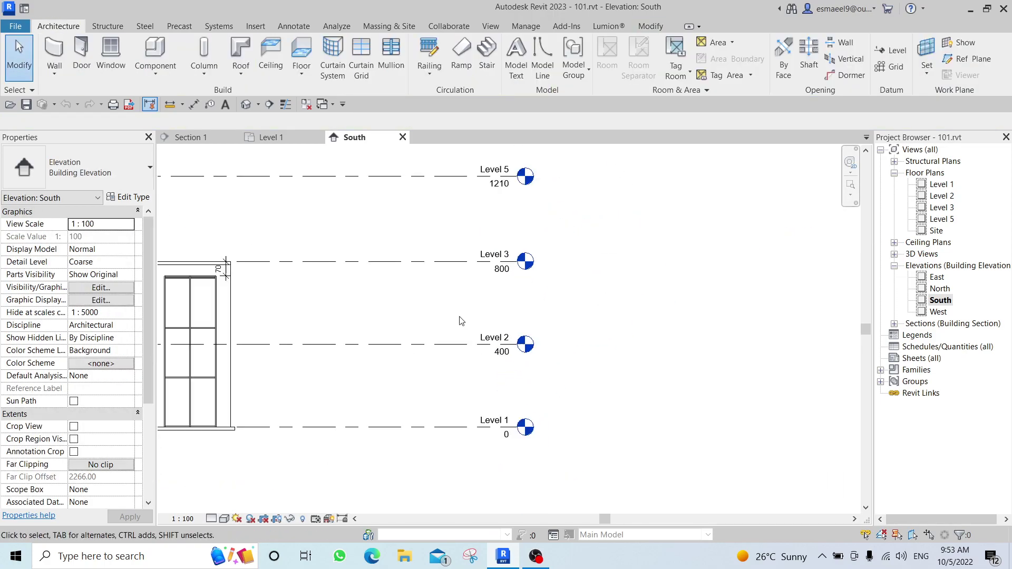
# - Return to the Level 1 floor plan and bring the upper room into view
pyautogui.doubleClick(943, 185)
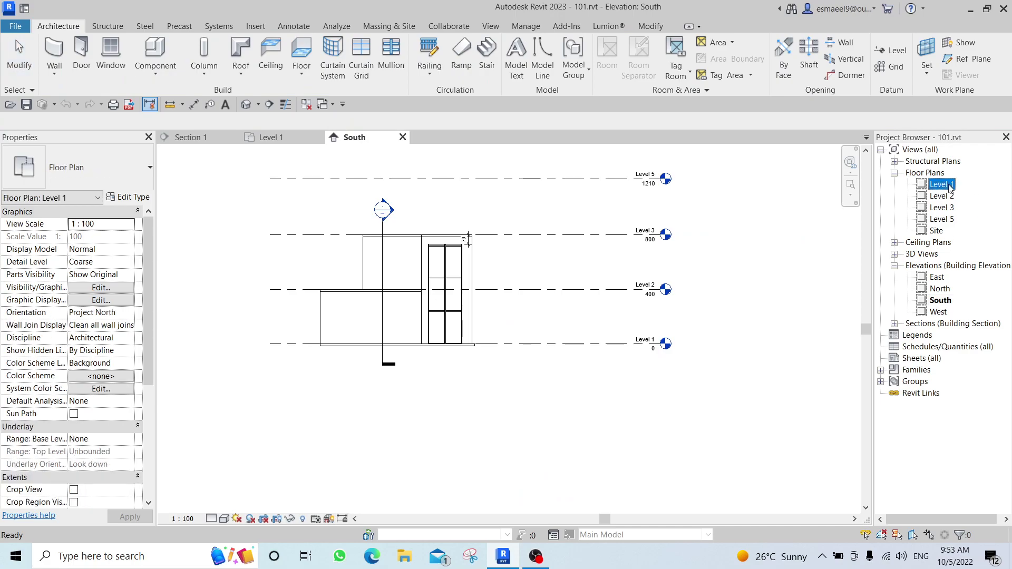
pyautogui.scroll(1, 603, 332)
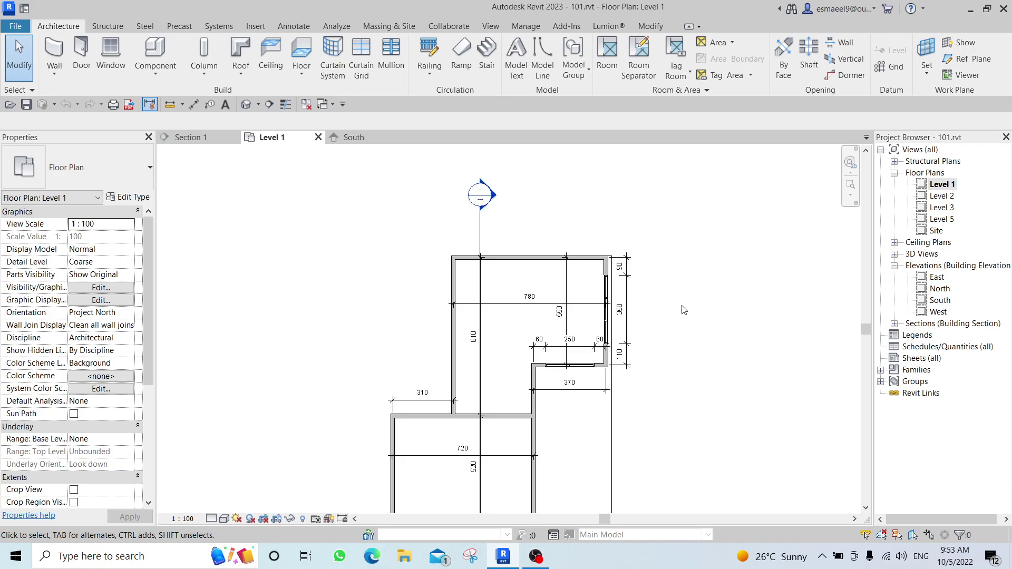
pyautogui.scroll(3, 662, 316)
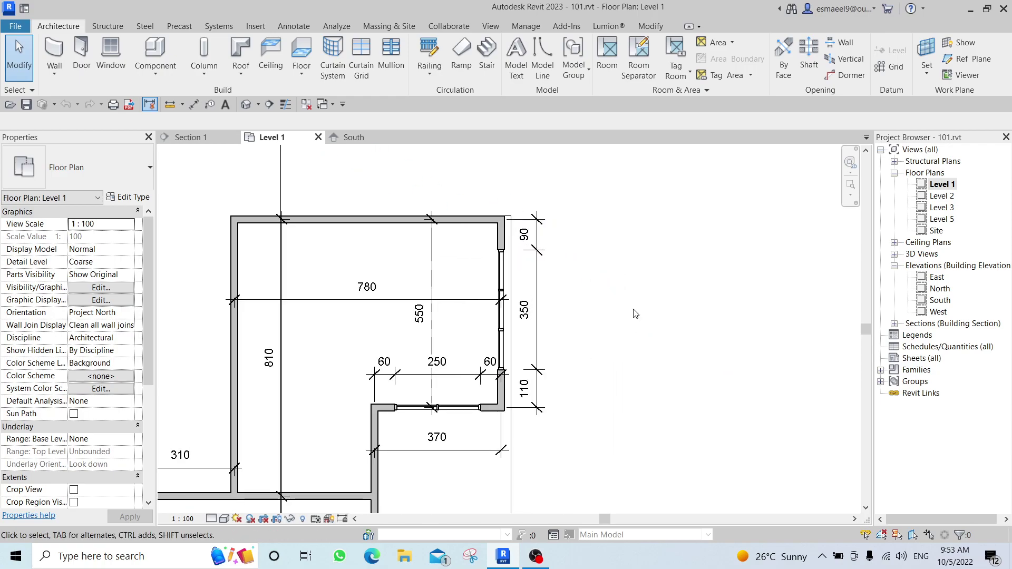
# - Using the upper wall's type, Generic - 200mm - Filled, draw a closed four-wall room about 650 cm deep to the right of the building
pyautogui.click(467, 220)
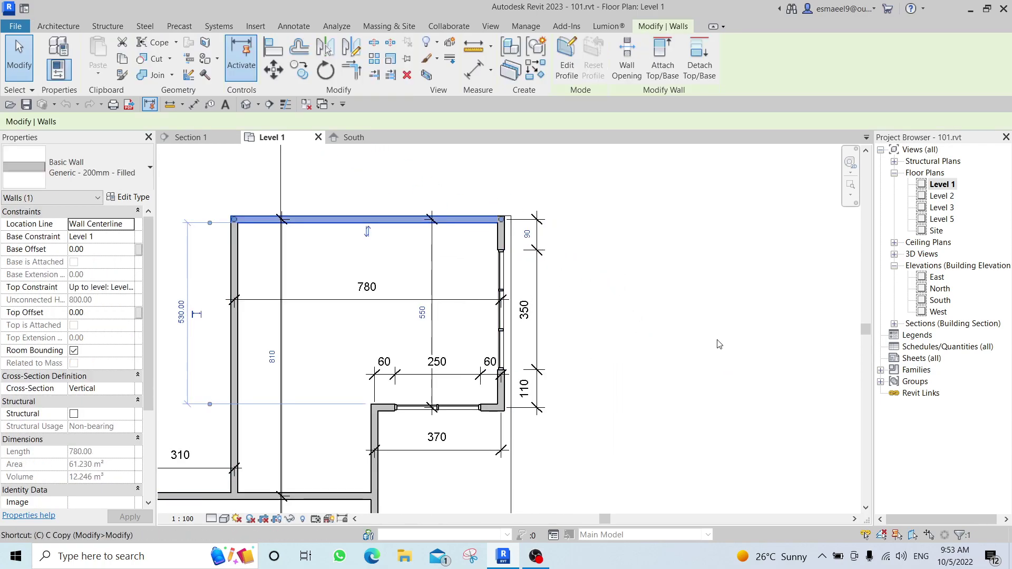
pyautogui.press('s')
pyautogui.scroll(-1, 707, 340)
pyautogui.moveTo(707, 340); pyautogui.dragTo(618, 333, button='middle')
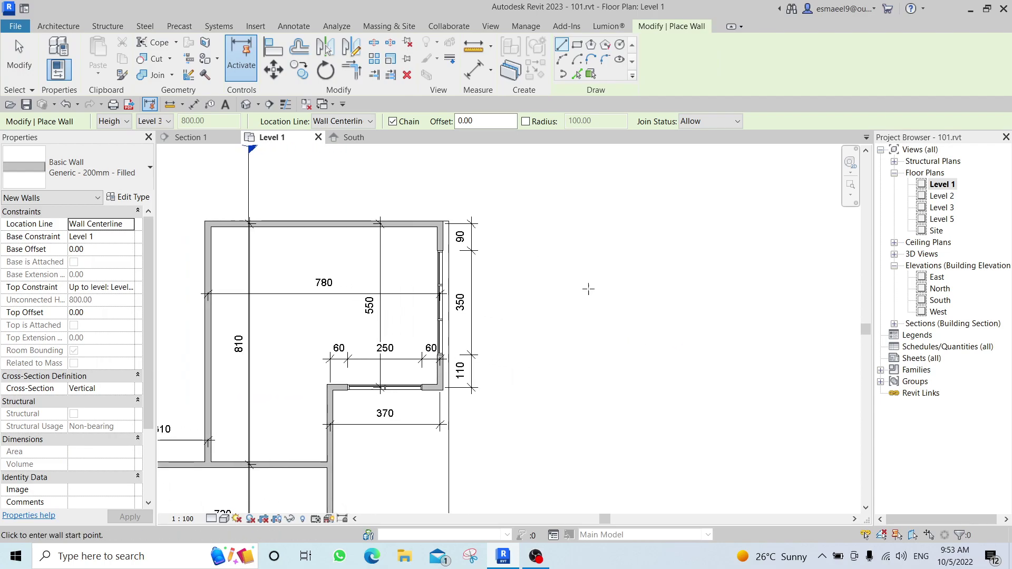
pyautogui.click(553, 246)
pyautogui.scroll(-2, 606, 255)
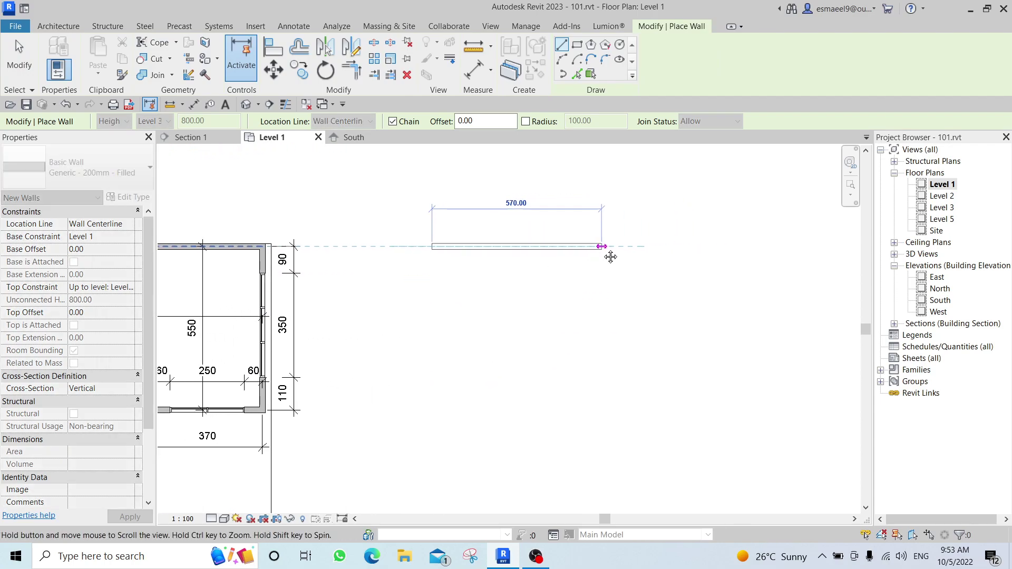
pyautogui.click(744, 245)
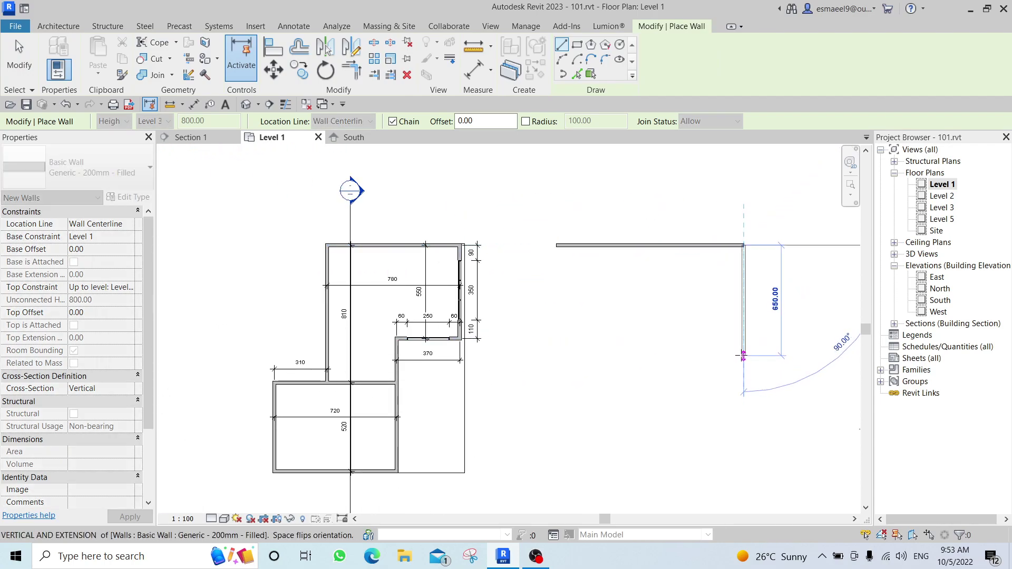
pyautogui.click(743, 356)
pyautogui.click(550, 356)
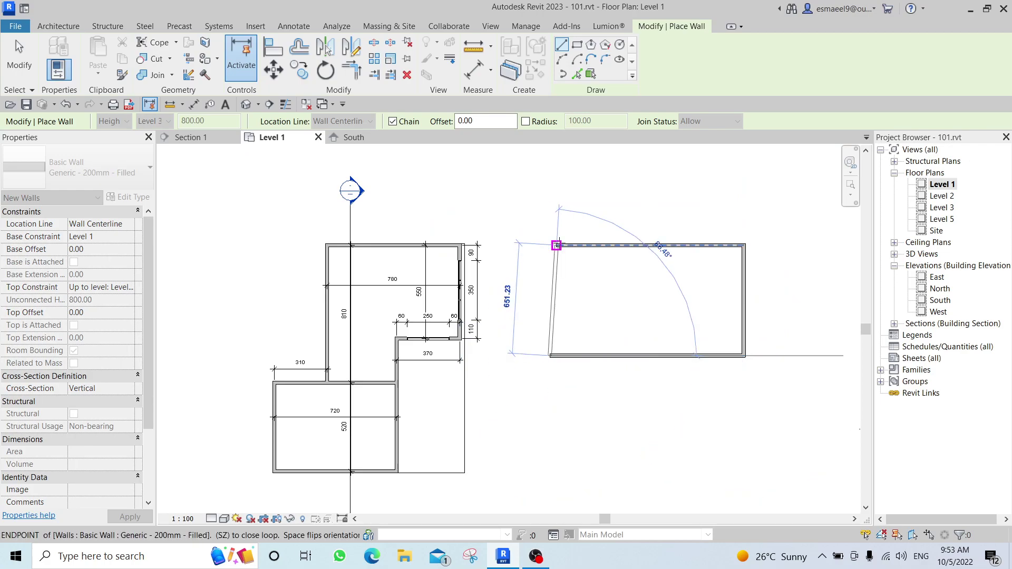
pyautogui.click(556, 246)
pyautogui.press('Escape')
pyautogui.press('Escape')
# - Delete the new room's slanted closing wall and draw a short vertical wall upward from its lower open corner
pyautogui.click(554, 290)
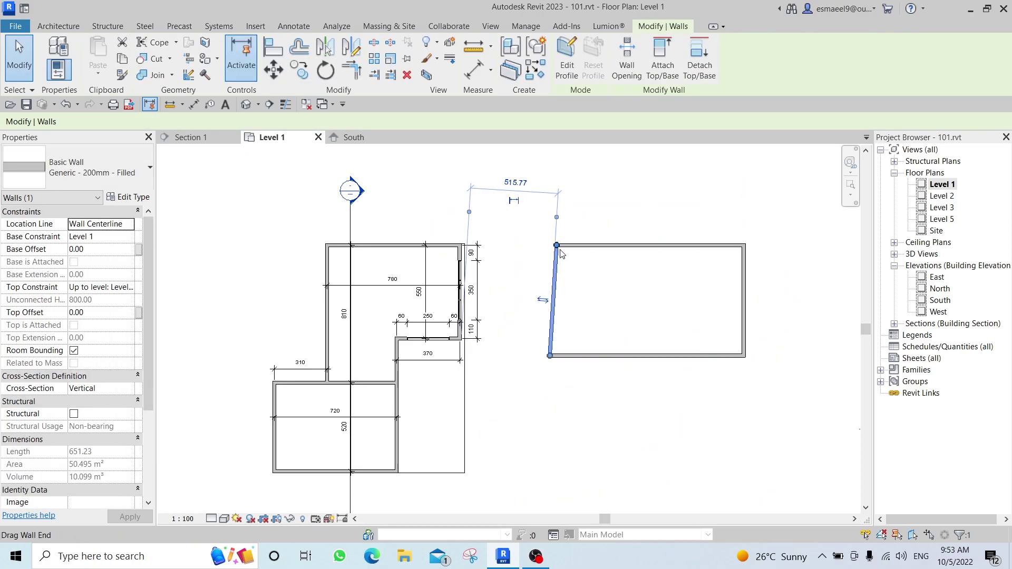
pyautogui.press('Delete')
pyautogui.press('w')
pyautogui.press('a')
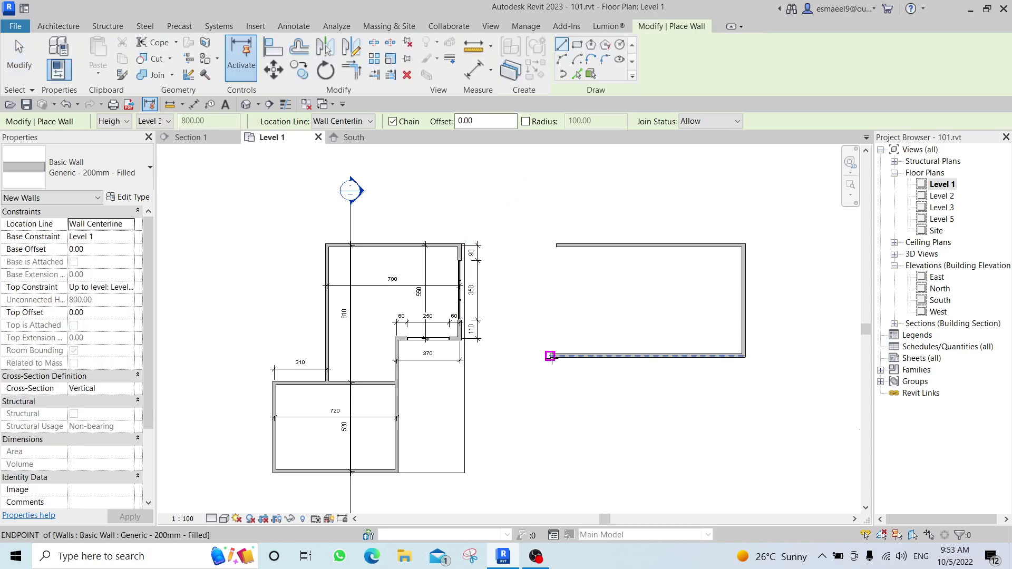
pyautogui.click(550, 356)
pyautogui.press('Escape')
pyautogui.press('Escape')
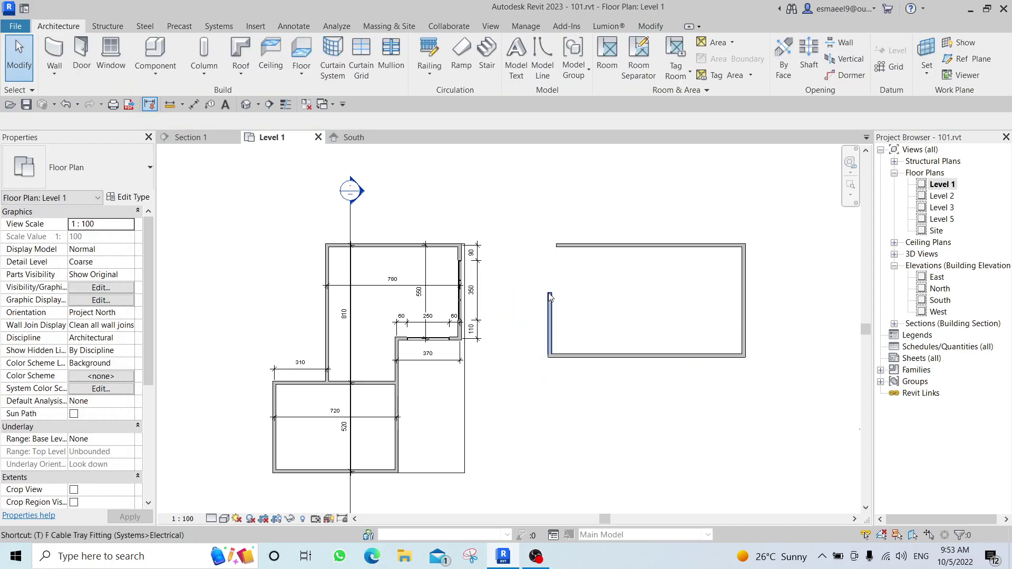
# - Close the new room's open corner by trimming the short vertical wall and the upper wall to each other
pyautogui.hotkey('ctrl', 'z')
pyautogui.scroll(-3, 597, 299)
pyautogui.scroll(3, 562, 307)
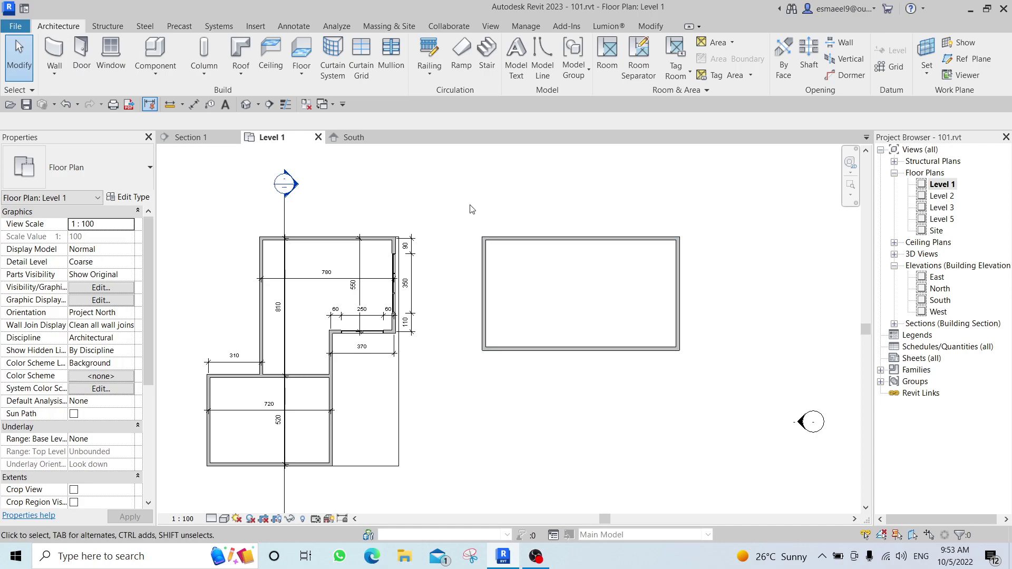
# - Open the 3D view and select the new room's four walls together as a chain
pyautogui.press('3')
pyautogui.press('d')
pyautogui.moveTo(527, 345)
pyautogui.keyDown('shift'); pyautogui.mouseDown(button='middle')
pyautogui.moveTo(500, 366)
pyautogui.moveTo(528, 345)
pyautogui.mouseUp(button='middle'); pyautogui.keyUp('shift')
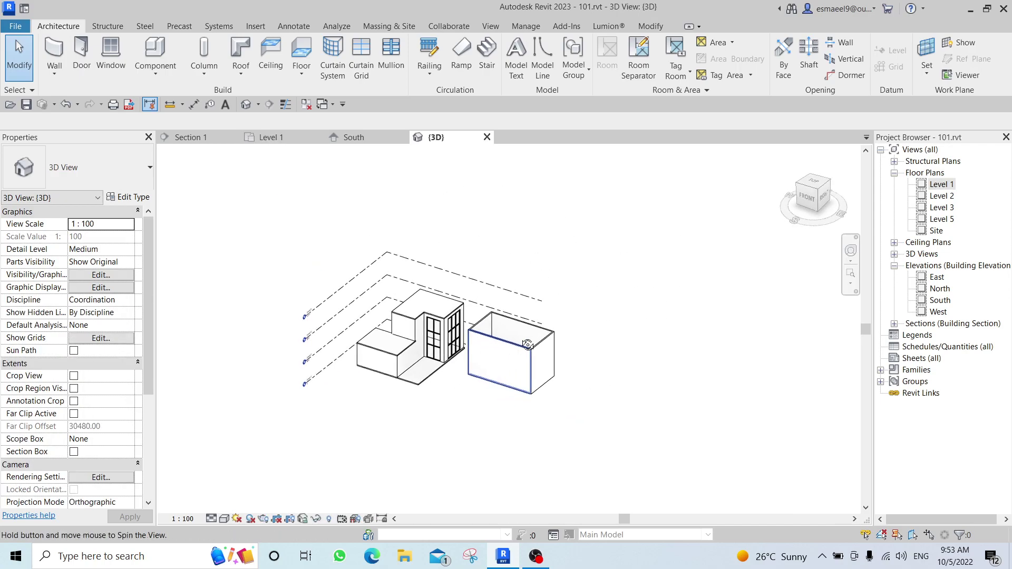
pyautogui.scroll(3, 501, 350)
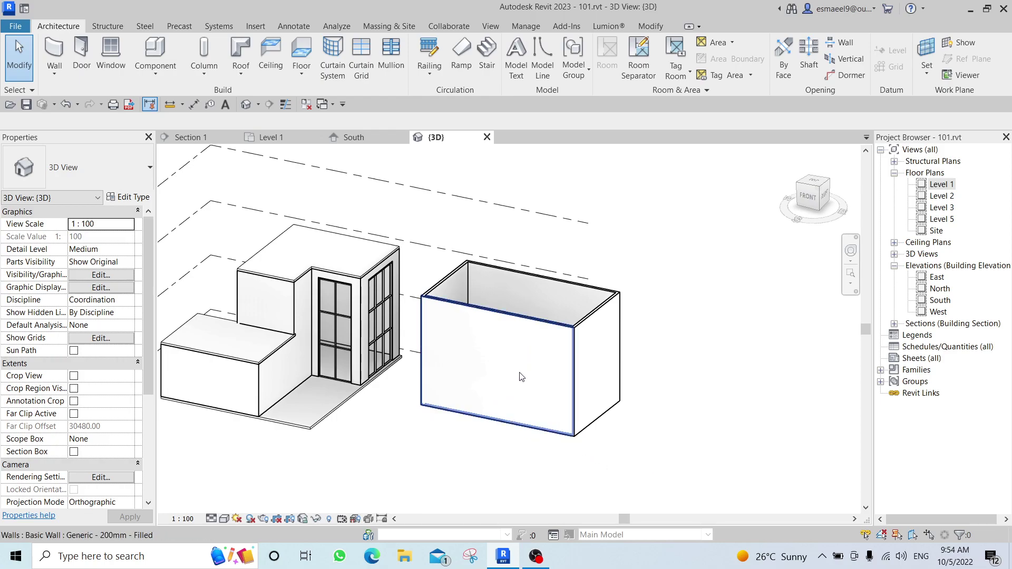
pyautogui.press('Tab')
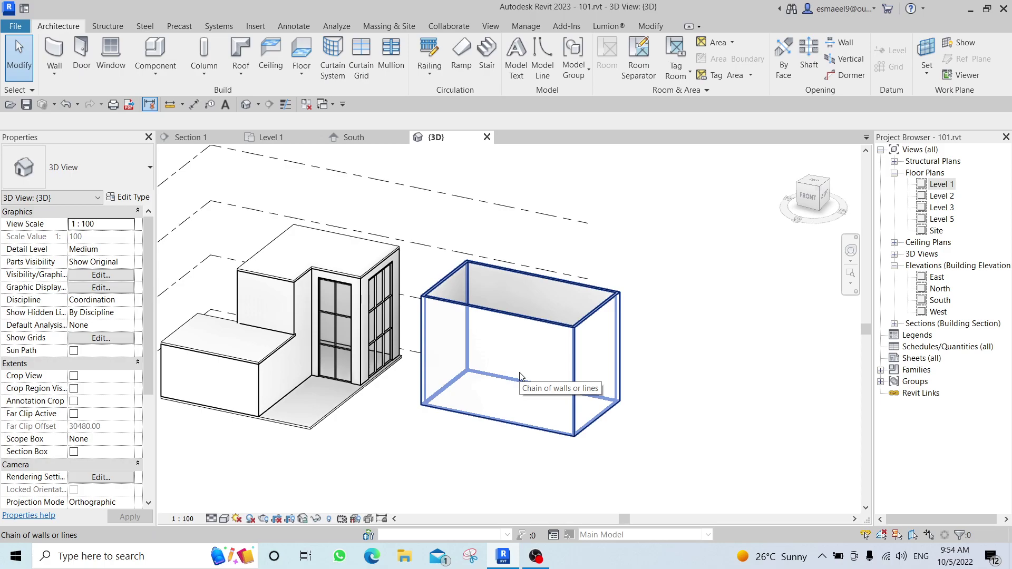
pyautogui.click(521, 377)
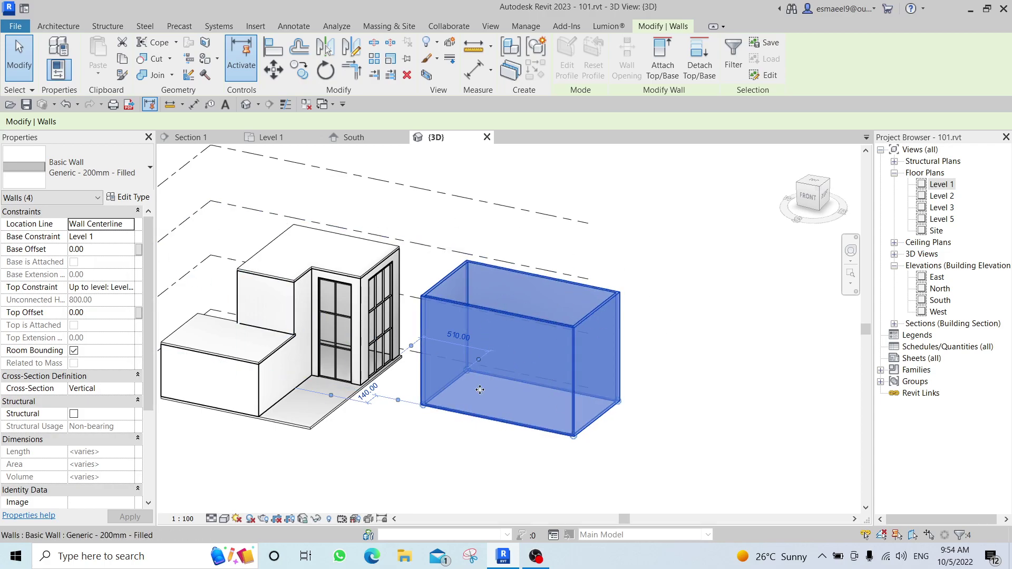
# - Set the top constraint of the new room's four selected walls to Up to level: Level 2
pyautogui.click(133, 287)
pyautogui.click(129, 287)
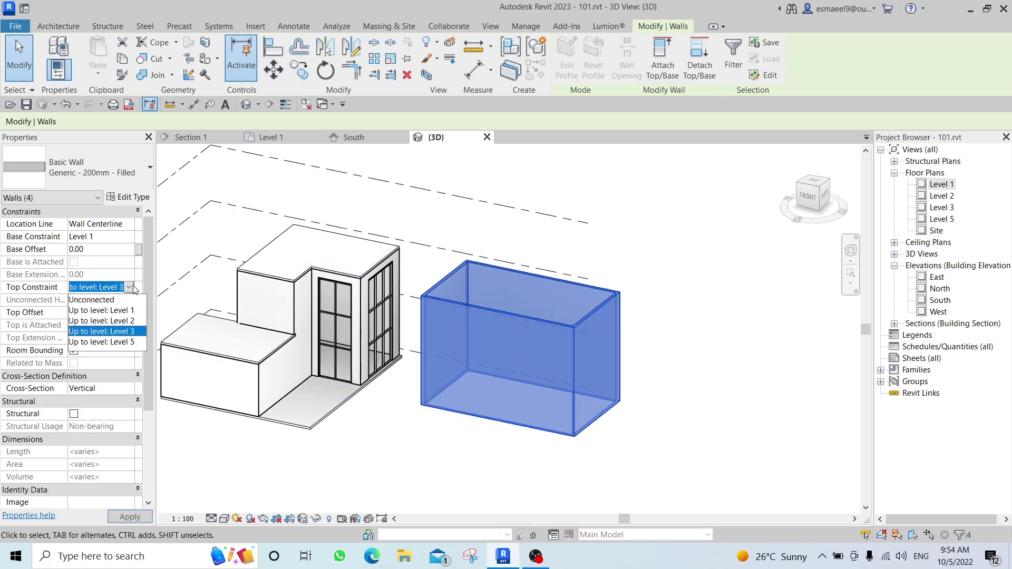
pyautogui.click(123, 321)
pyautogui.click(653, 380)
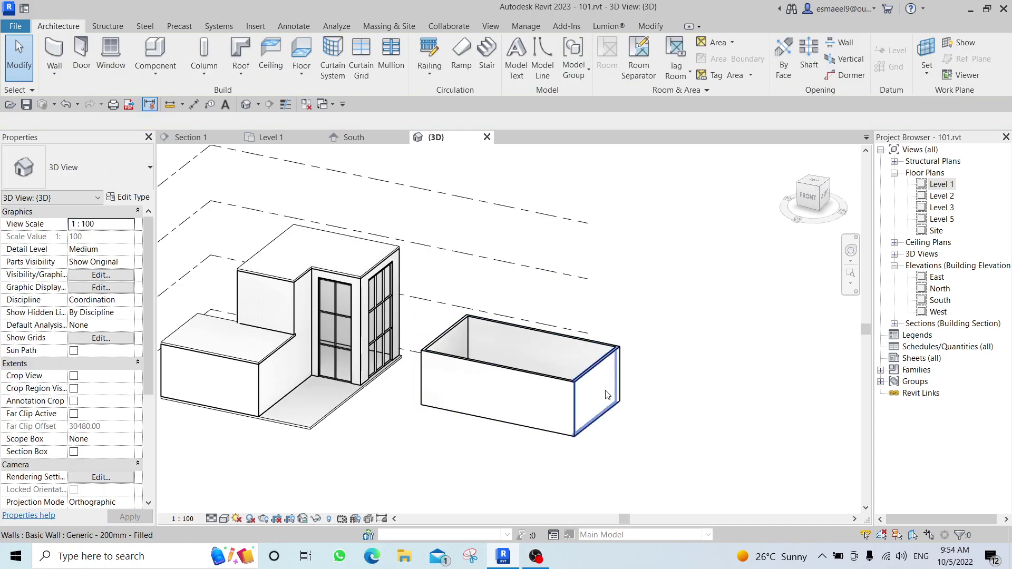
# - Reselect the new room's four walls as a chain and set their top constraint to Up to level: Level 3
pyautogui.press('Tab')
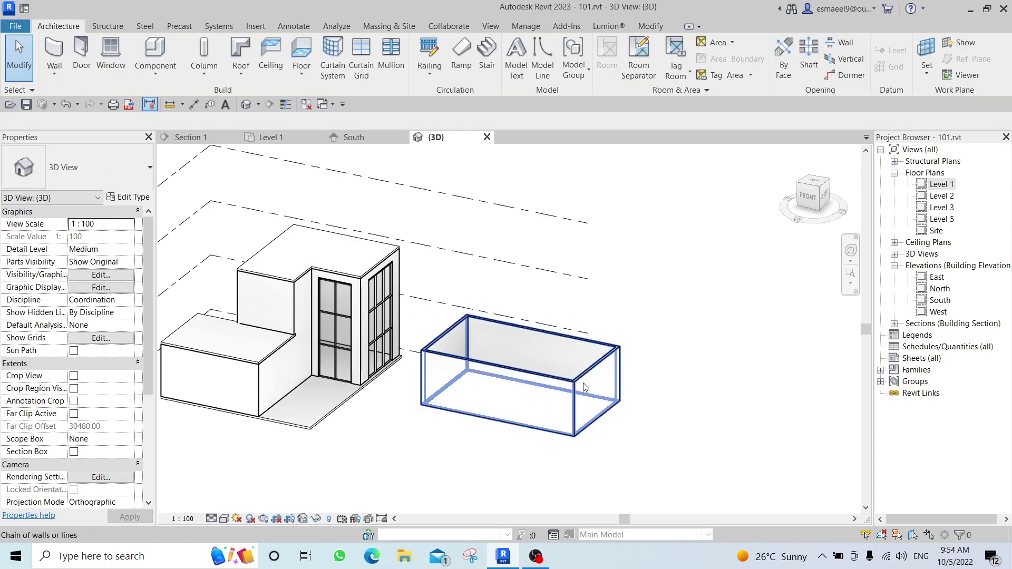
pyautogui.click(587, 385)
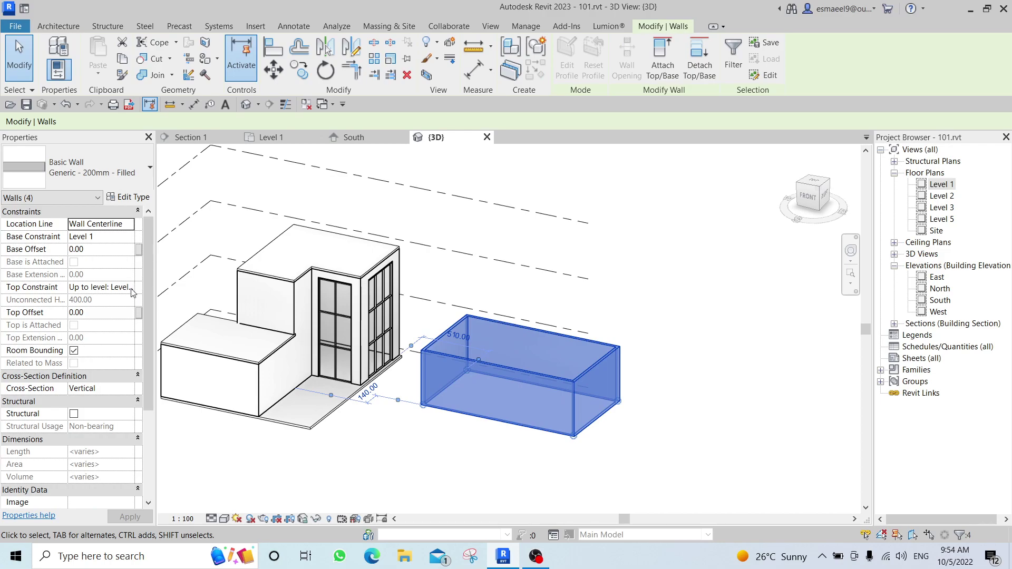
pyautogui.click(132, 291)
pyautogui.click(131, 342)
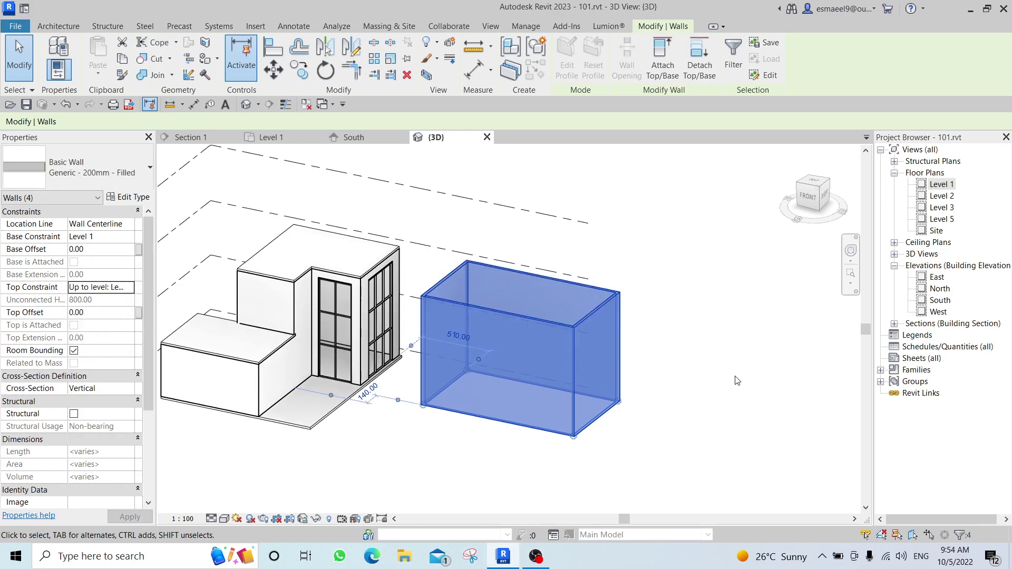
pyautogui.press('Escape')
# - Examine the base and top constraints of the building's lower front wall and its upper-storey front wall
pyautogui.click(248, 391)
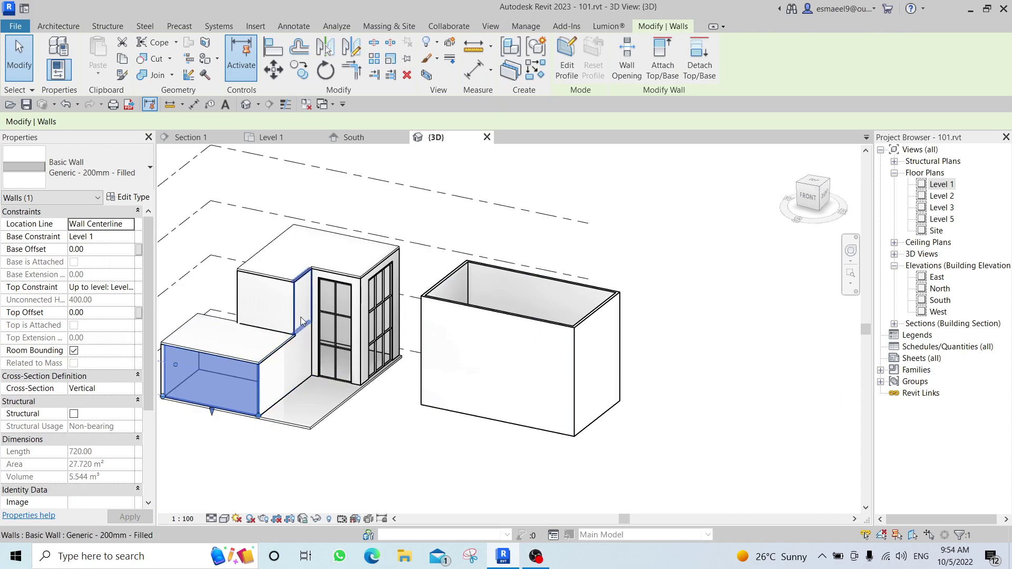
pyautogui.click(273, 315)
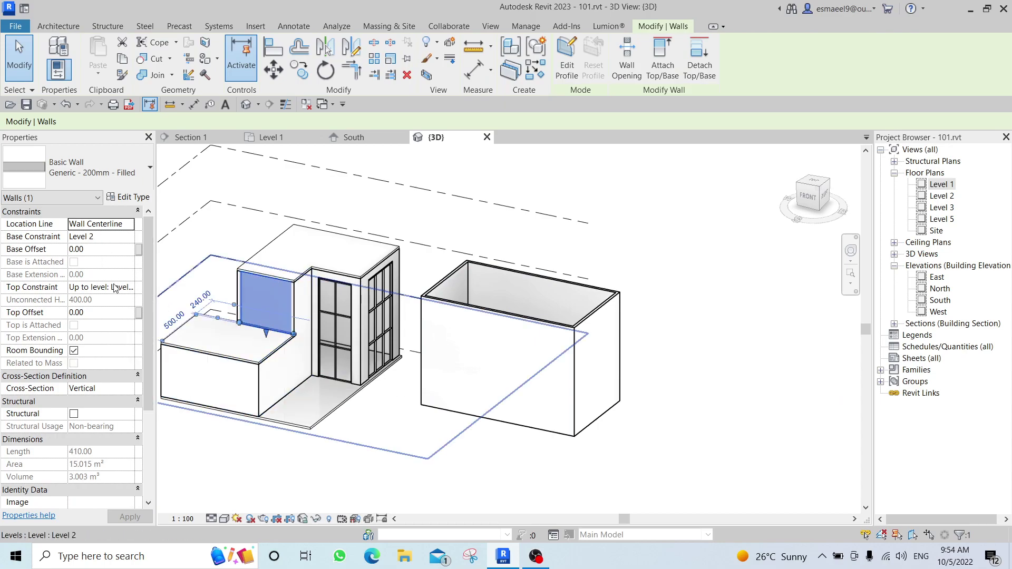
pyautogui.click(200, 403)
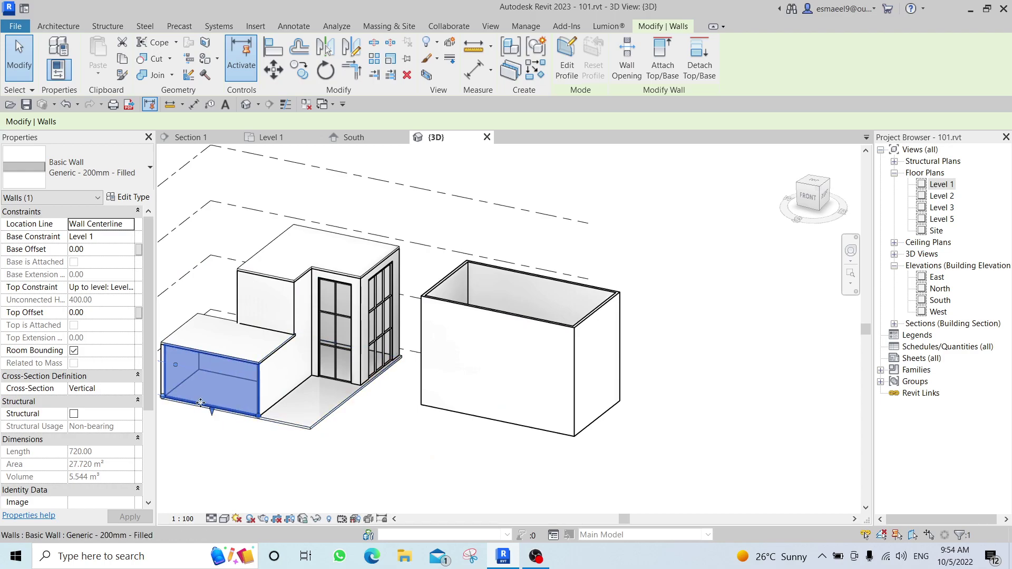
pyautogui.click(492, 467)
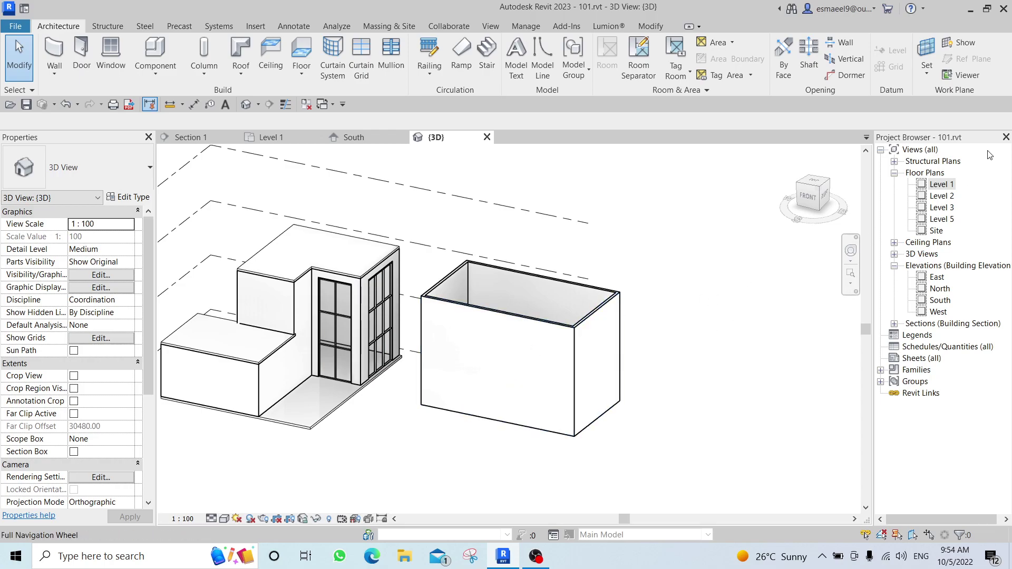
# - On the Level 1 plan, use Create Similar on the building's Storefront curtain wall to embed one about 390 cm long in the new room's lower wall
pyautogui.doubleClick(941, 184)
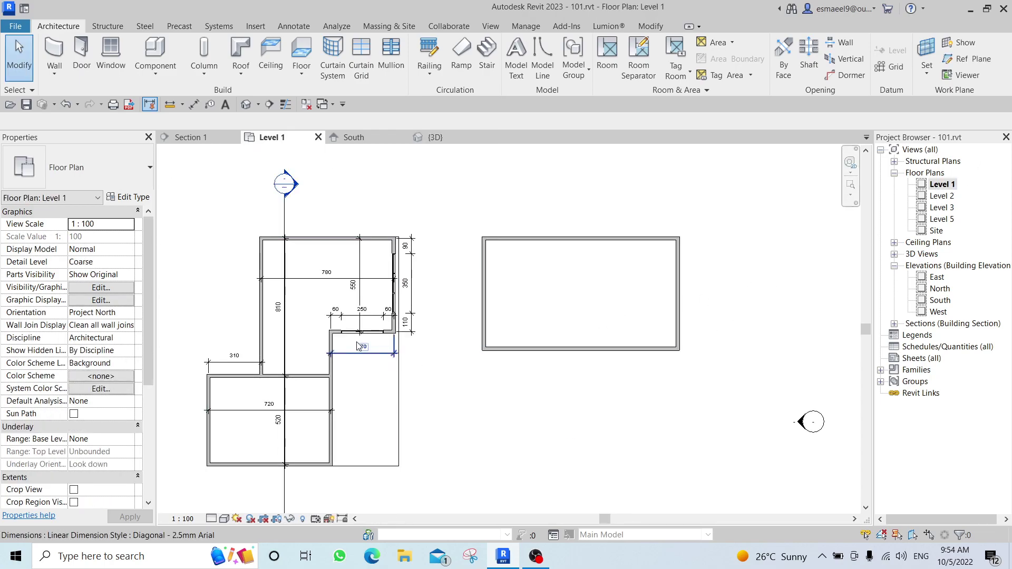
pyautogui.click(364, 332)
pyautogui.click(427, 377)
pyautogui.scroll(4, 427, 376)
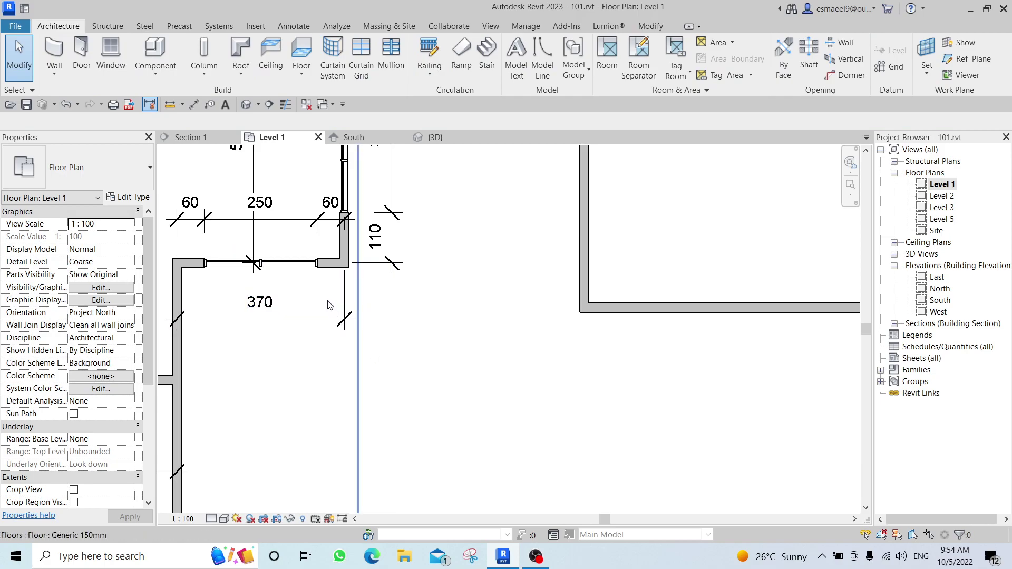
pyautogui.click(291, 263)
pyautogui.press('c')
pyautogui.press('s')
pyautogui.scroll(-3, 468, 343)
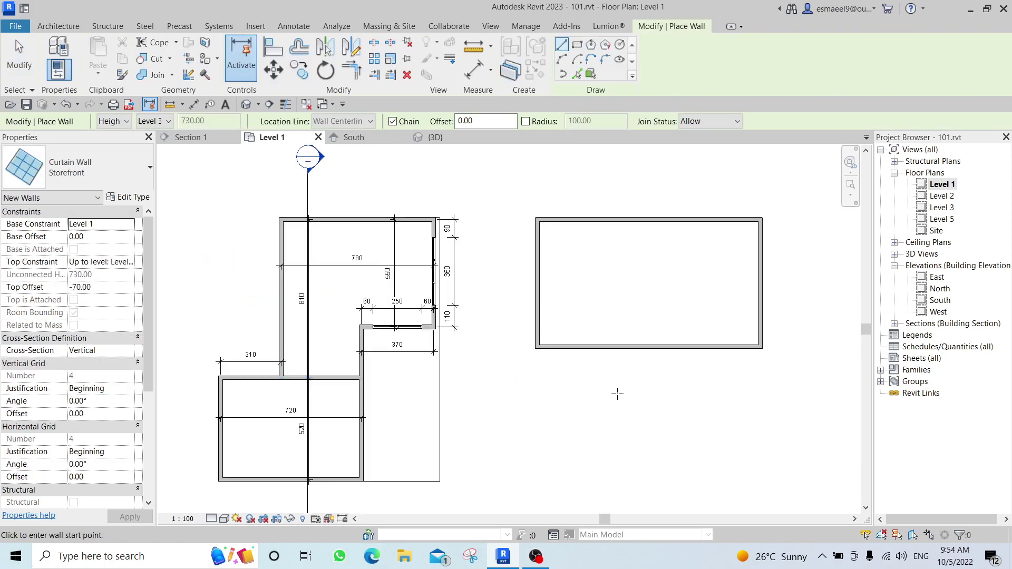
pyautogui.scroll(3, 678, 396)
pyautogui.click(725, 329)
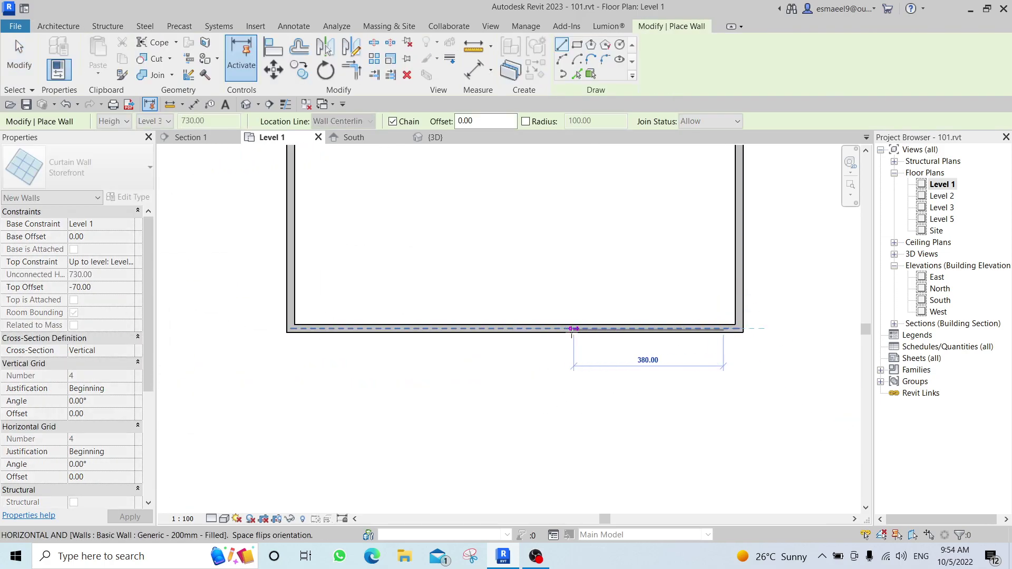
pyautogui.click(569, 329)
pyautogui.press('Escape')
pyautogui.press('Escape')
# - In the 3D view, set the top offset of the new room's Storefront curtain wall to 0
pyautogui.hotkey('ctrl', 'Tab')
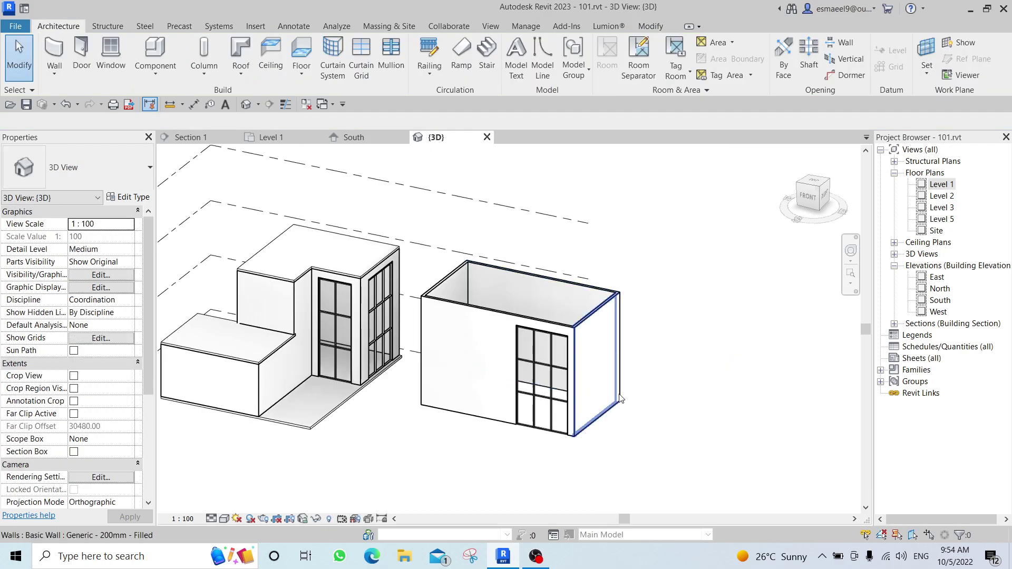
pyautogui.keyDown('shift'); pyautogui.moveTo(620, 393); pyautogui.dragTo(574, 379, button='middle'); pyautogui.keyUp('shift')
pyautogui.scroll(5, 569, 376)
pyautogui.scroll(2, 568, 376)
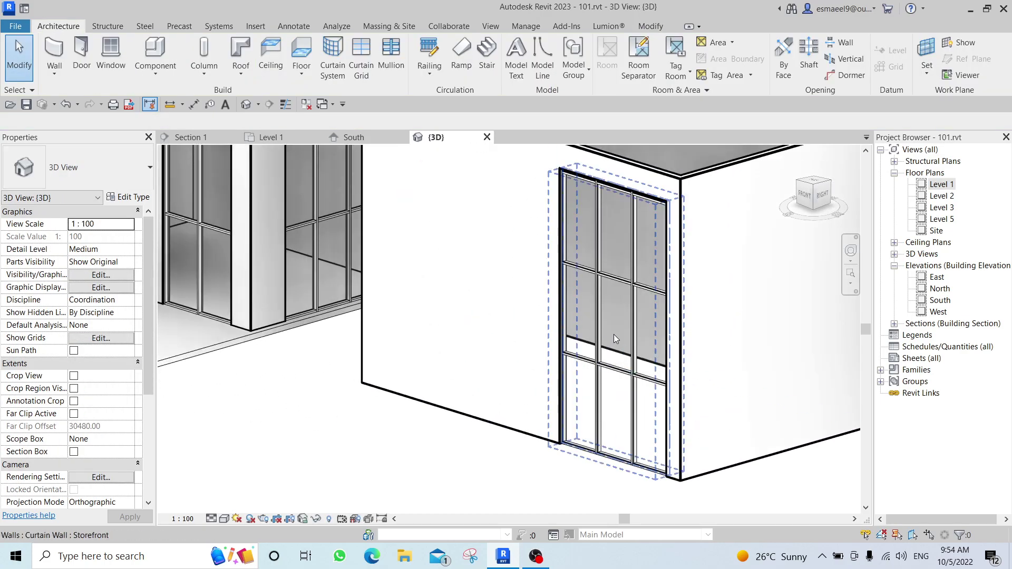
pyautogui.click(614, 334)
pyautogui.click(129, 287)
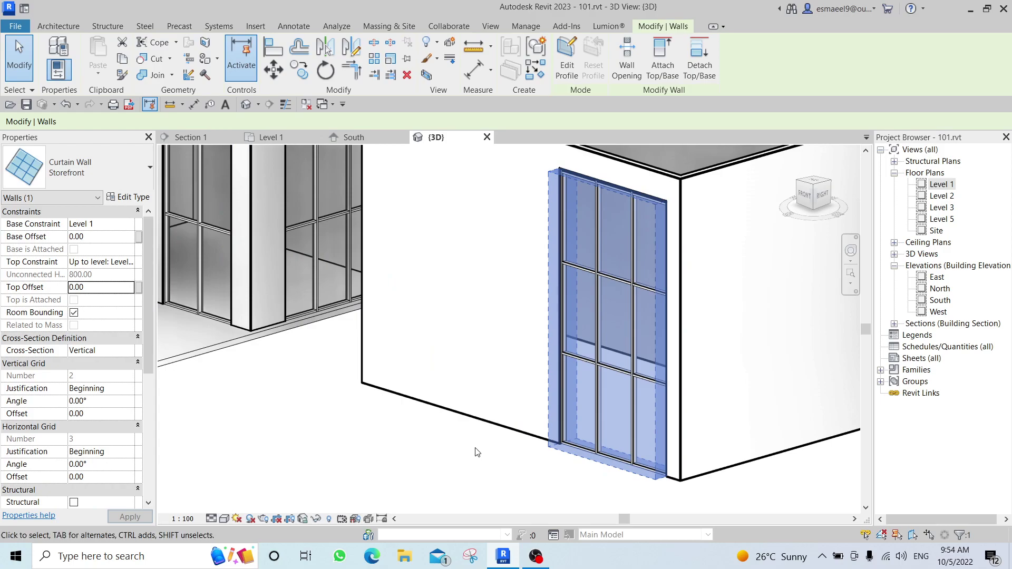
pyautogui.click(463, 470)
# - Set the top offset of the new room's Storefront curtain wall to -200
pyautogui.keyDown('shift'); pyautogui.moveTo(463, 470); pyautogui.dragTo(527, 406, button='middle'); pyautogui.keyUp('shift')
pyautogui.scroll(3, 592, 343)
pyautogui.keyDown('shift'); pyautogui.moveTo(591, 343); pyautogui.dragTo(588, 348, button='middle'); pyautogui.keyUp('shift')
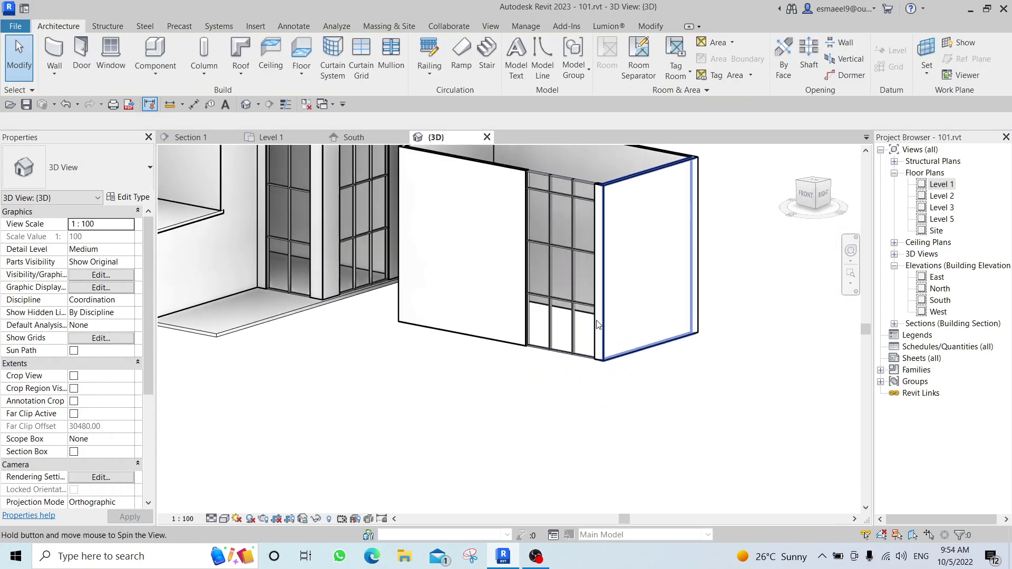
pyautogui.click(588, 344)
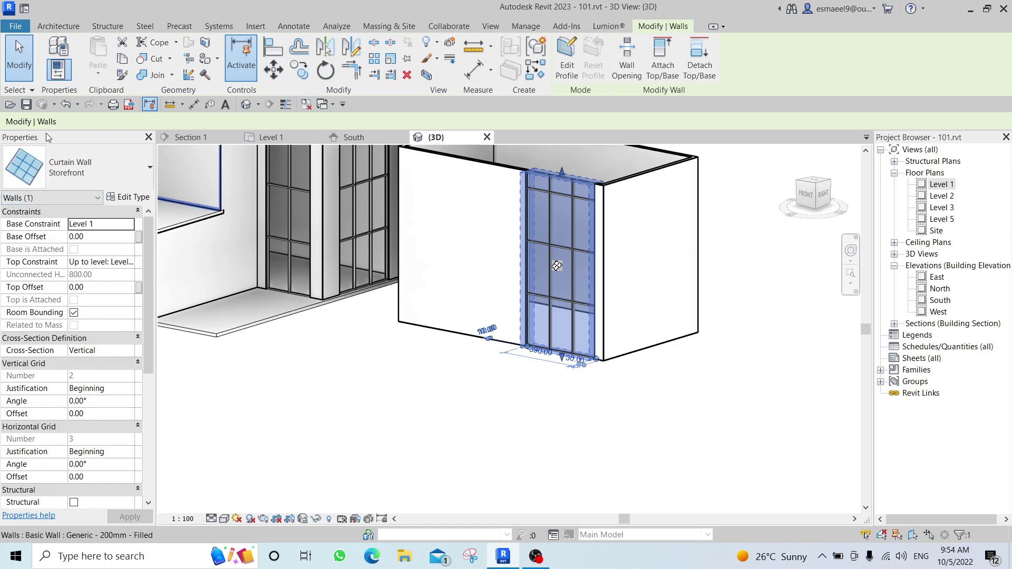
pyautogui.click(99, 288)
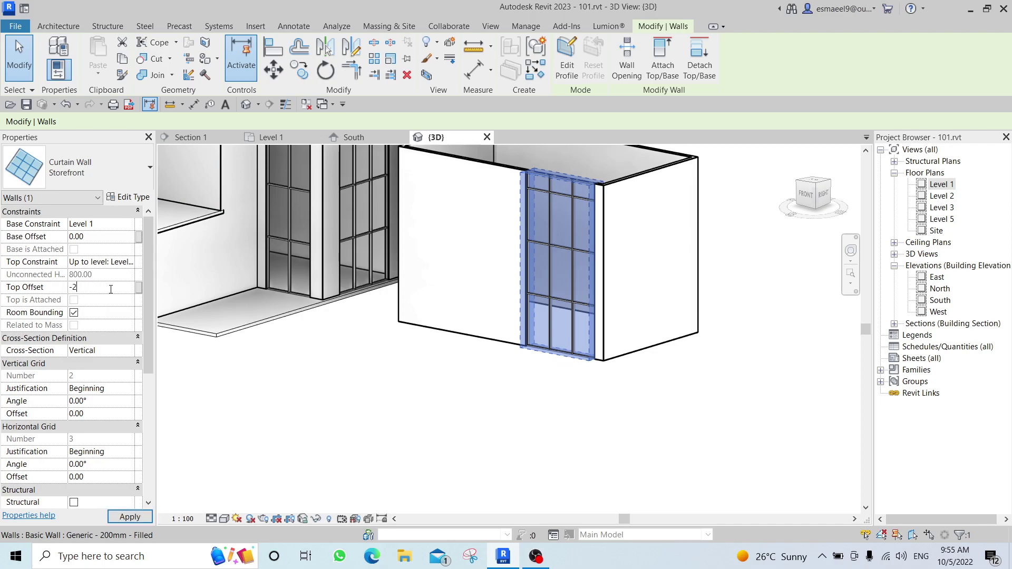
pyautogui.press('Return')
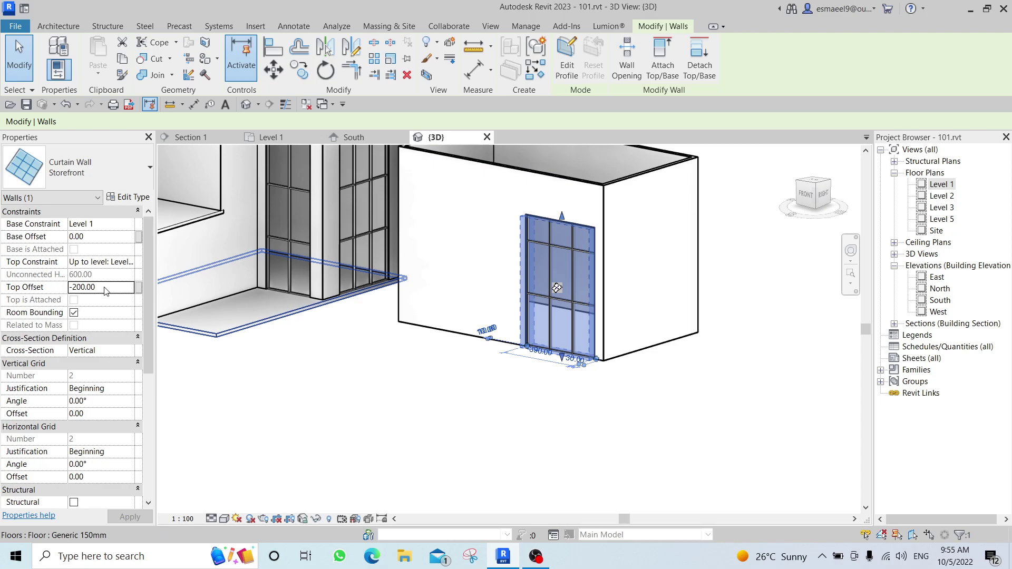
pyautogui.click(285, 375)
# - Check the top offset of the building's narrow curtain wall and give the new room's curtain wall the same offset, -70
pyautogui.moveTo(310, 250); pyautogui.dragTo(354, 304, button='middle')
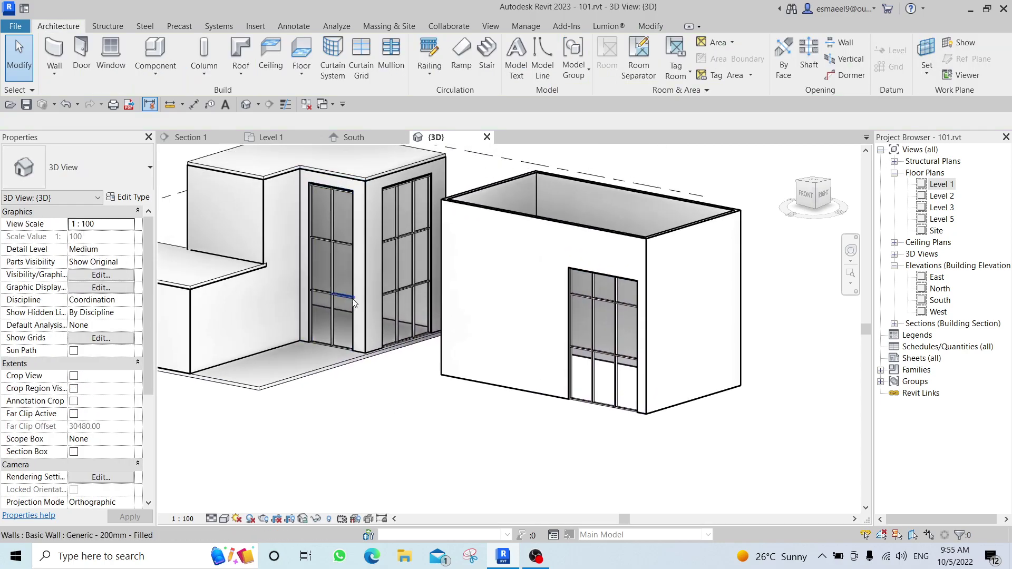
pyautogui.click(337, 212)
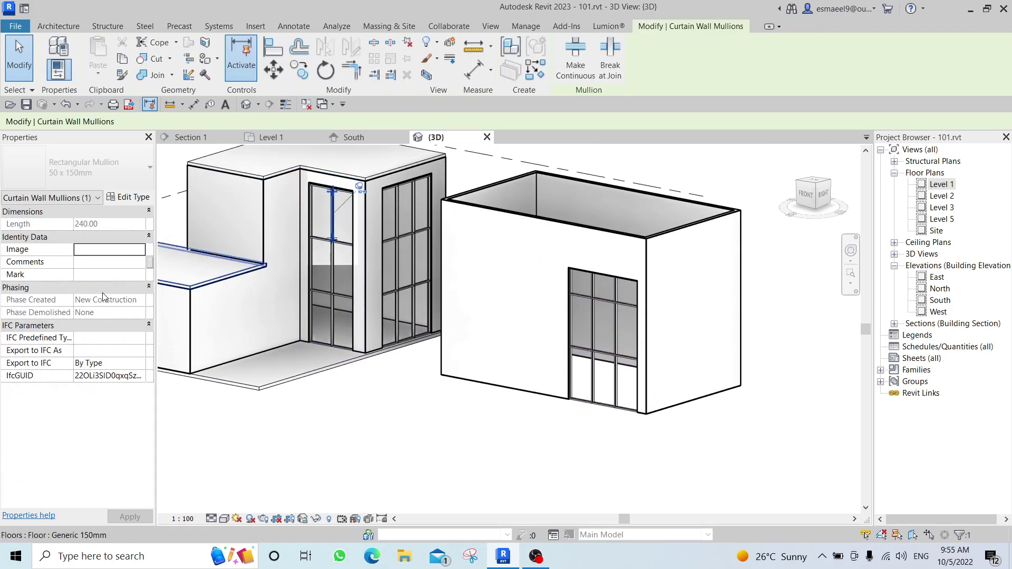
pyautogui.press('Escape')
pyautogui.click(323, 313)
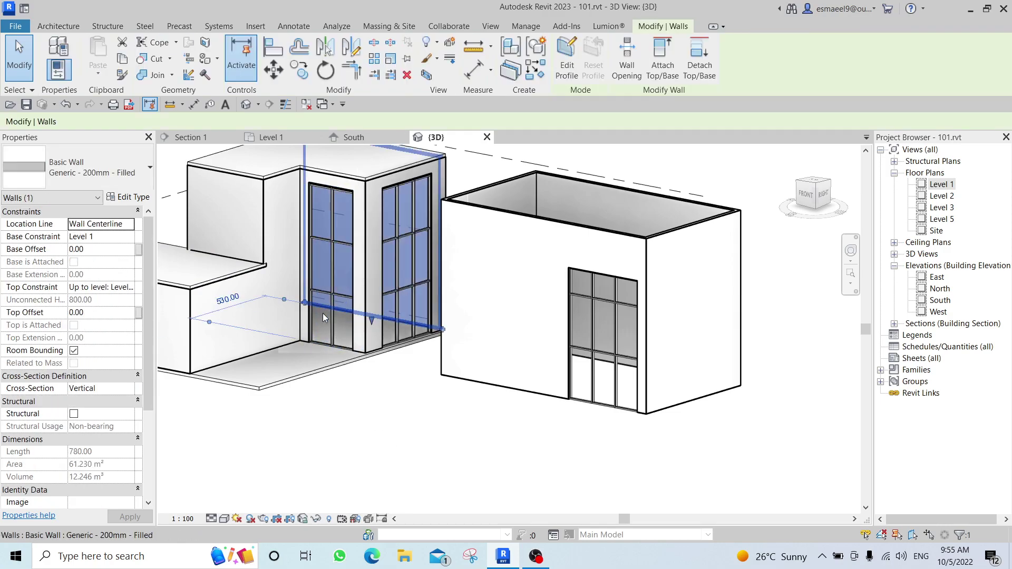
pyautogui.press('Escape')
pyautogui.click(325, 332)
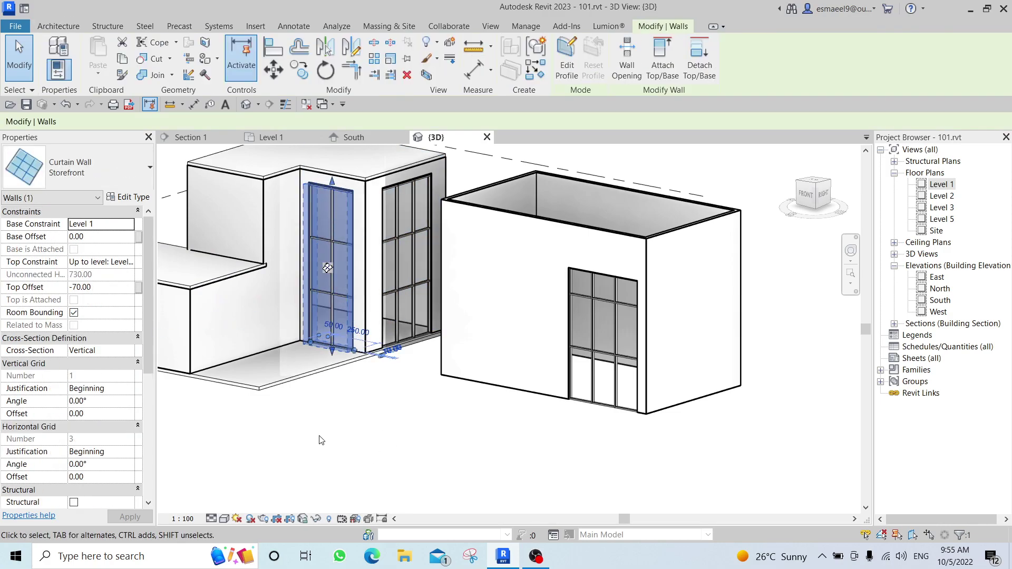
pyautogui.press('Escape')
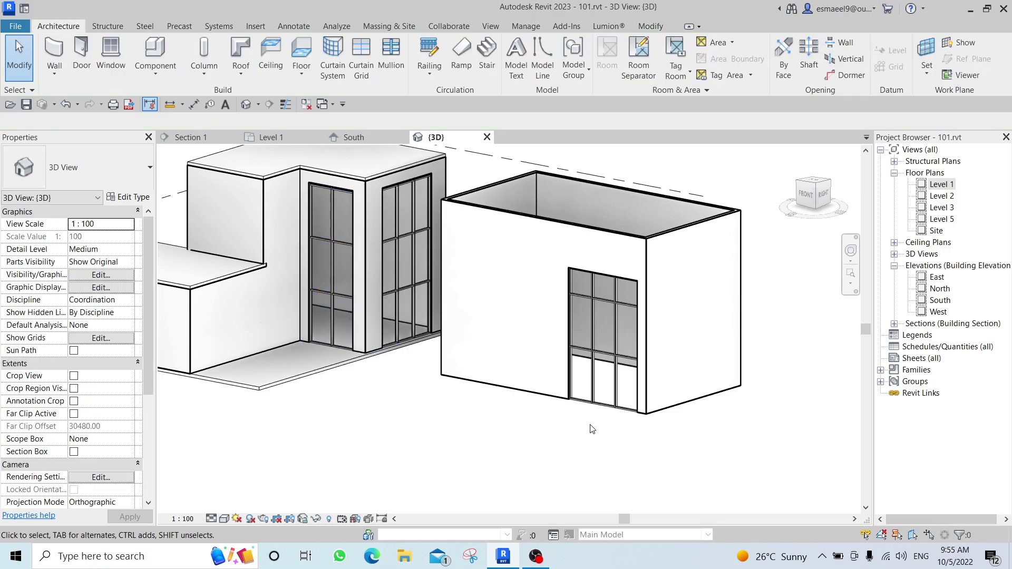
pyautogui.click(584, 382)
pyautogui.click(110, 288)
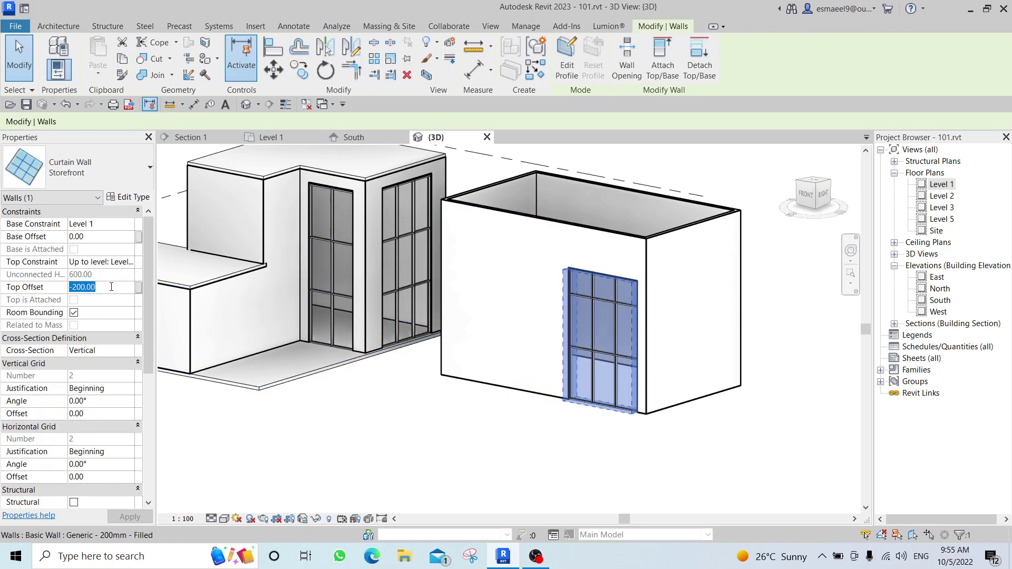
pyautogui.press('Return')
pyautogui.click(482, 451)
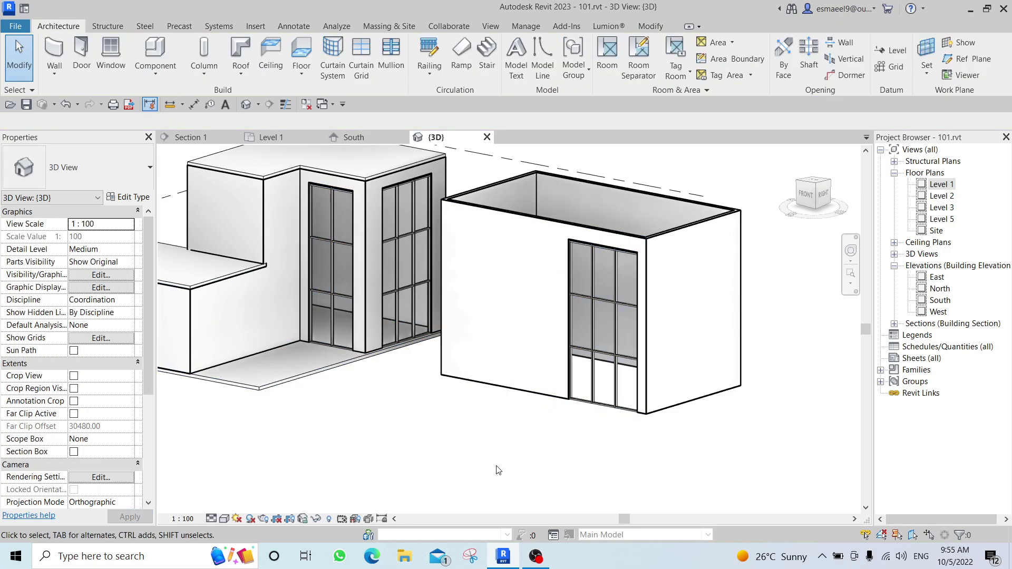
# - Raise the bottom of the new room's curtain wall by setting its base offset to 200
pyautogui.click(581, 325)
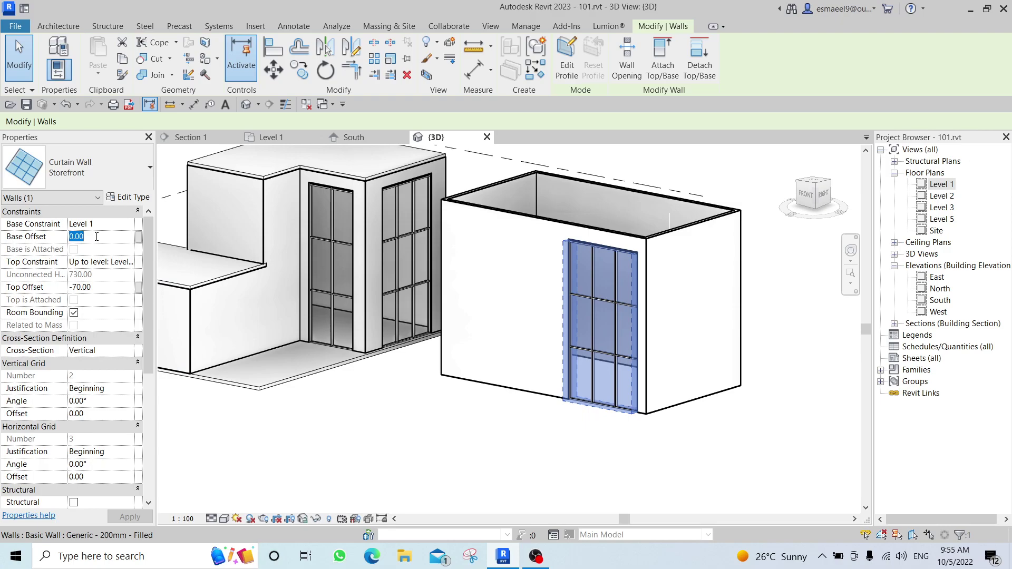
pyautogui.write('200')
pyautogui.press('Return')
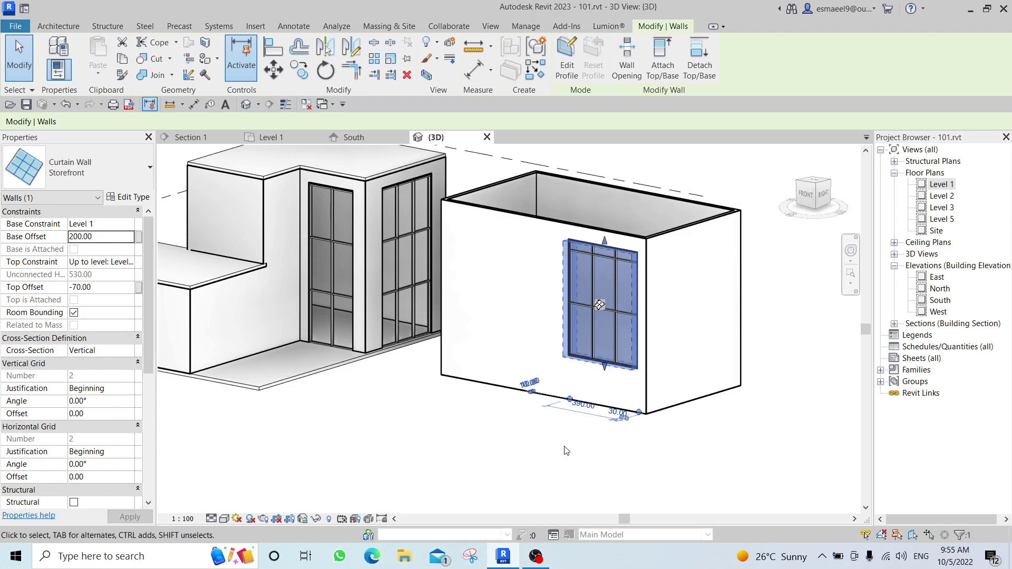
pyautogui.click(566, 451)
# - Extend the new room's curtain wall below Level 1 by setting its base offset to -100
pyautogui.click(606, 334)
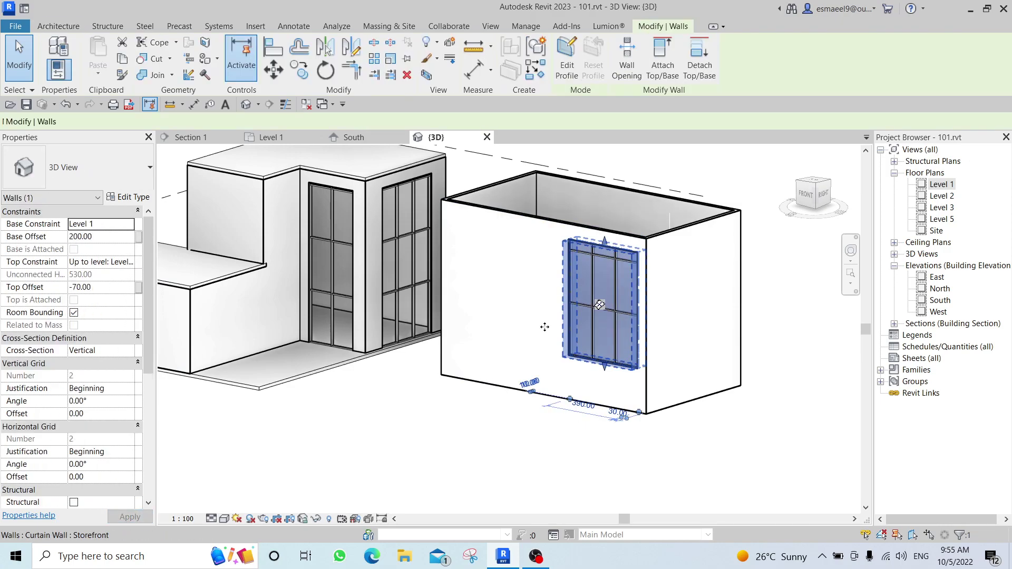
pyautogui.click(121, 241)
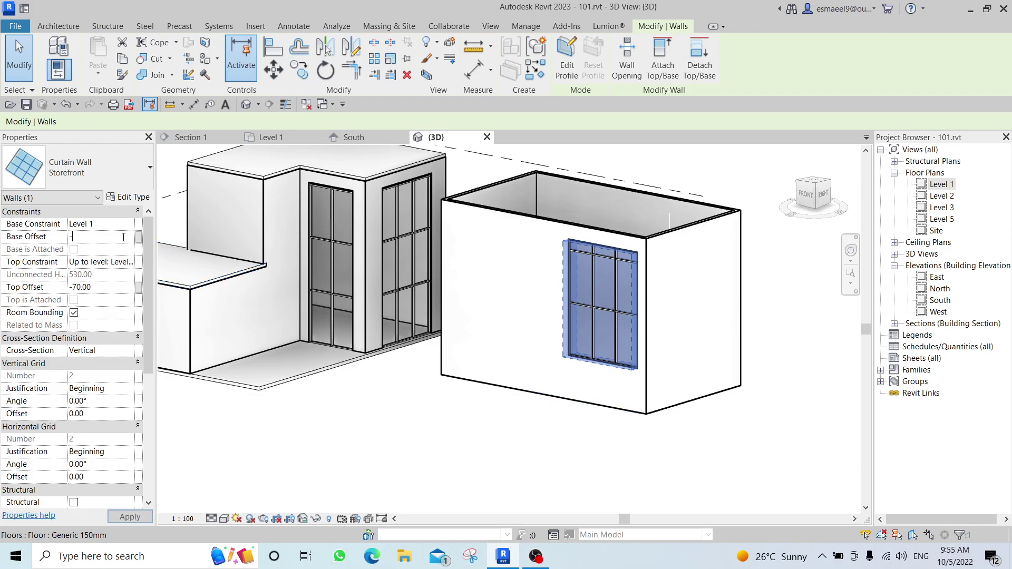
pyautogui.write('-100')
pyautogui.press('Return')
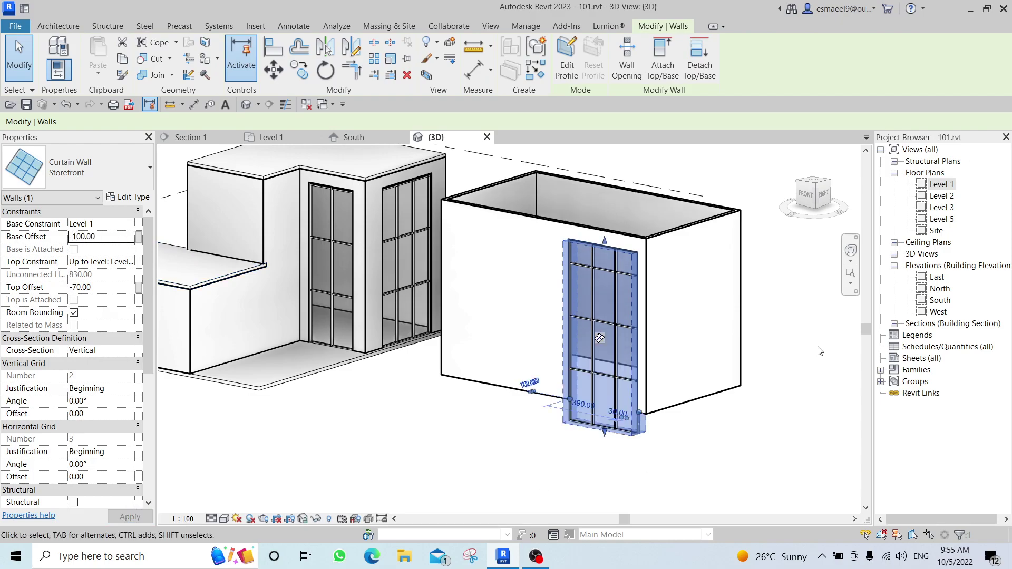
pyautogui.click(583, 438)
pyautogui.moveTo(666, 445); pyautogui.dragTo(661, 391, button='middle')
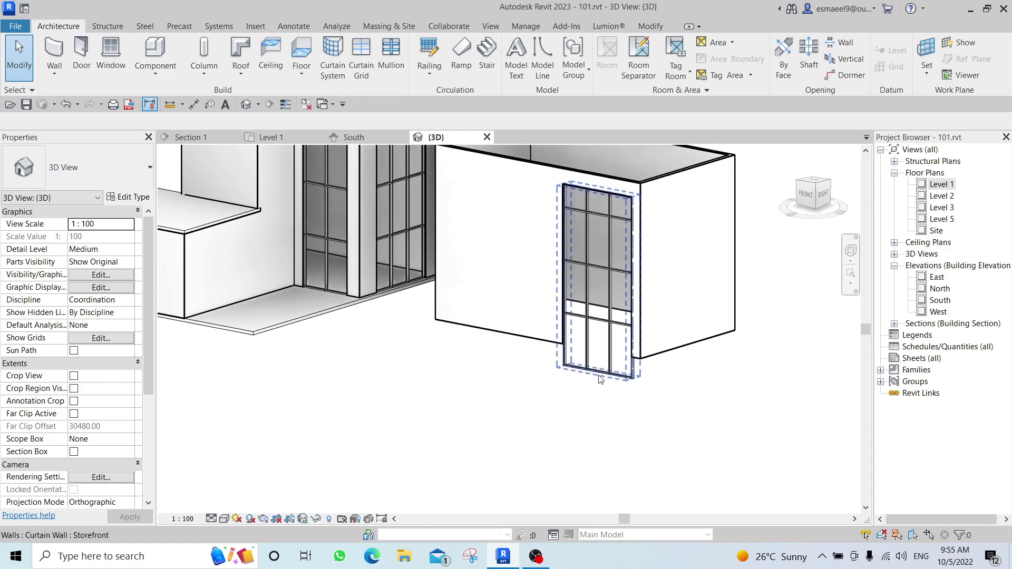
# - Check which level the building's ground floor slab is constrained to
pyautogui.moveTo(499, 363); pyautogui.dragTo(501, 431, button='middle')
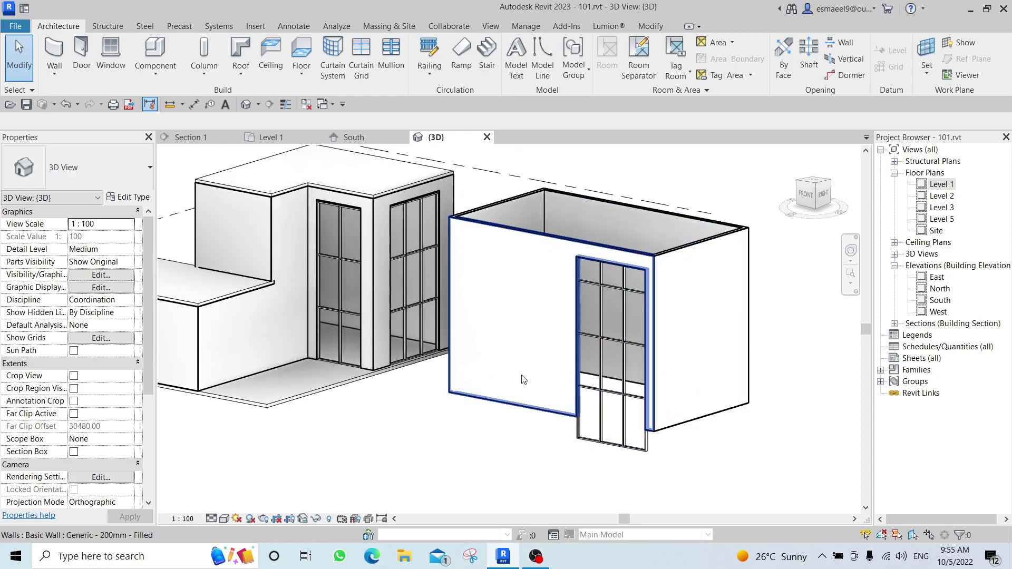
pyautogui.scroll(-1, 514, 387)
pyautogui.moveTo(472, 414); pyautogui.dragTo(591, 416, button='middle')
pyautogui.click(400, 377)
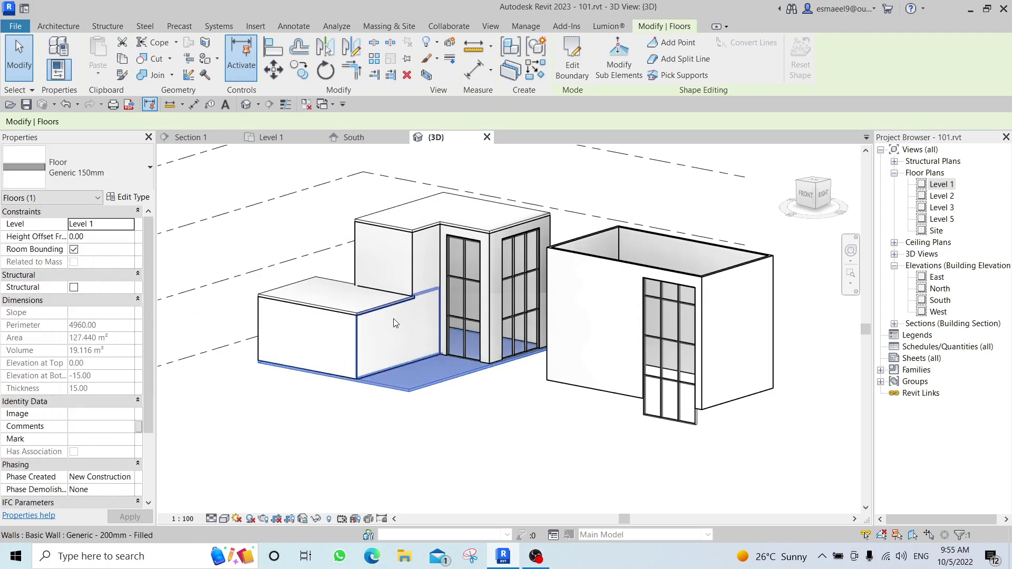
# - On the Level 1 plan, create a Generic 150mm floor bounded by the full chain of the new room's walls
pyautogui.doubleClick(942, 185)
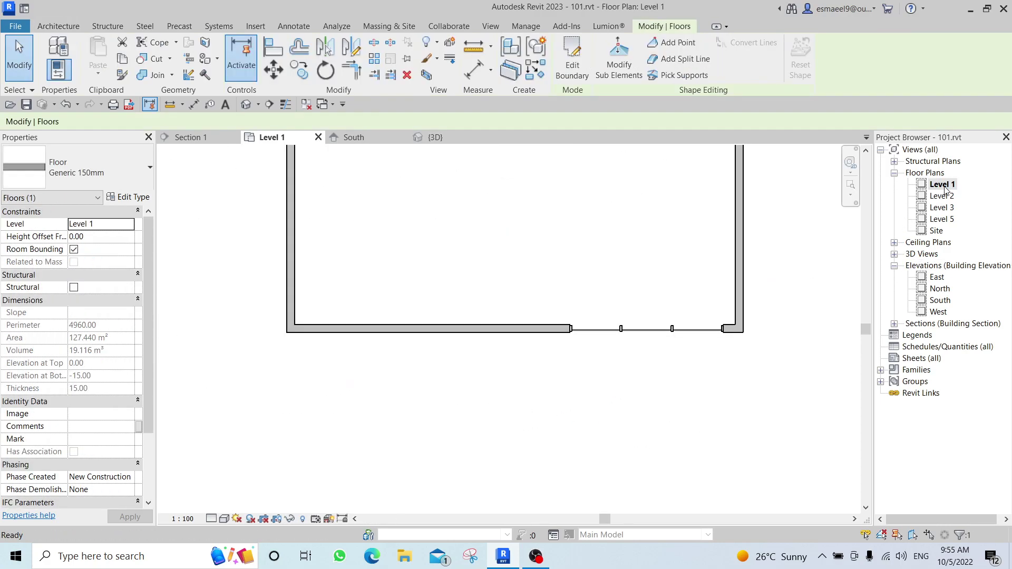
pyautogui.scroll(-3, 732, 320)
pyautogui.moveTo(731, 321); pyautogui.dragTo(578, 415, button='middle')
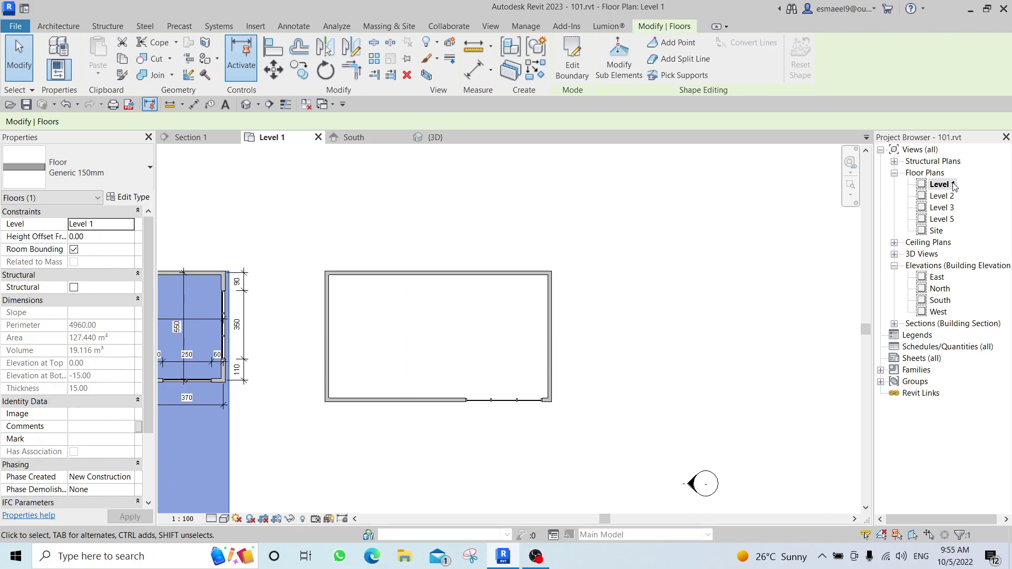
pyautogui.moveTo(714, 300); pyautogui.dragTo(770, 279, button='middle')
pyautogui.click(770, 280)
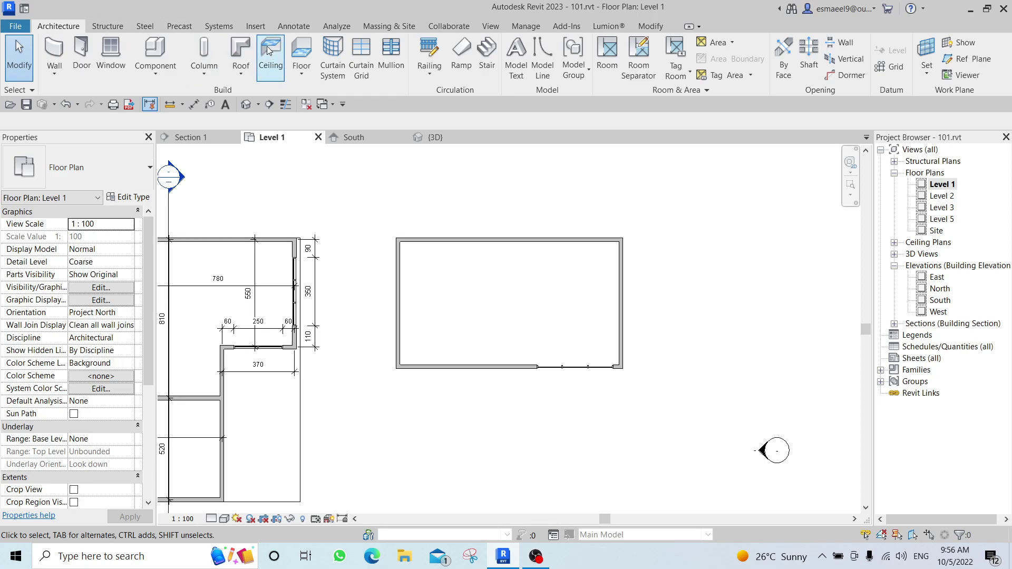
pyautogui.click(301, 52)
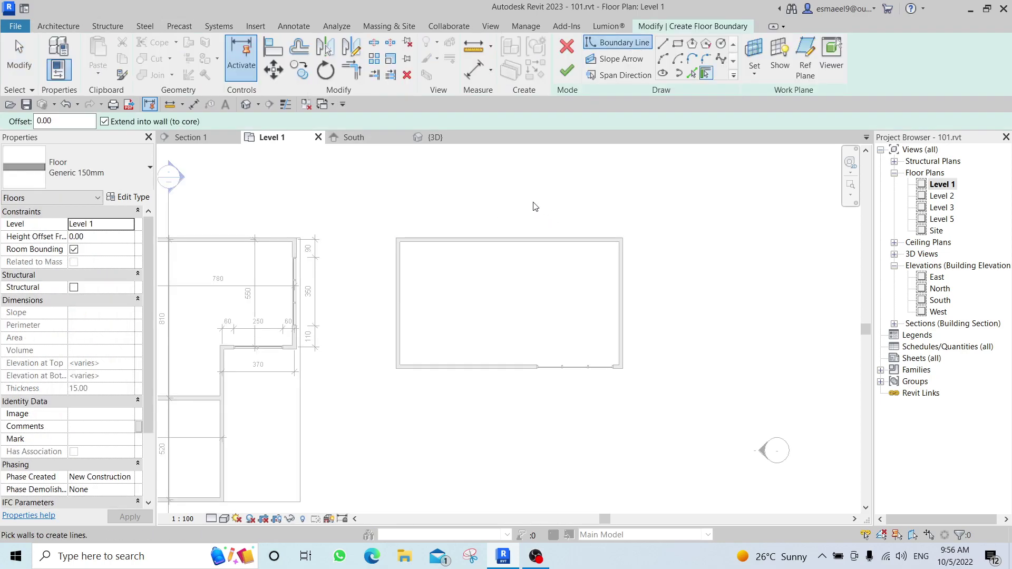
pyautogui.moveTo(625, 204); pyautogui.dragTo(653, 215, button='middle')
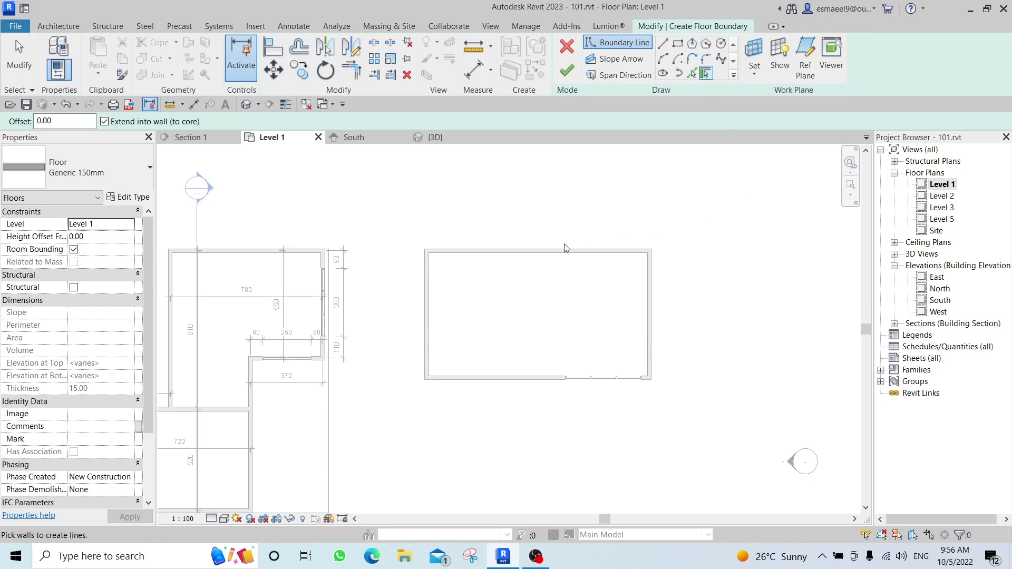
pyautogui.press('Tab')
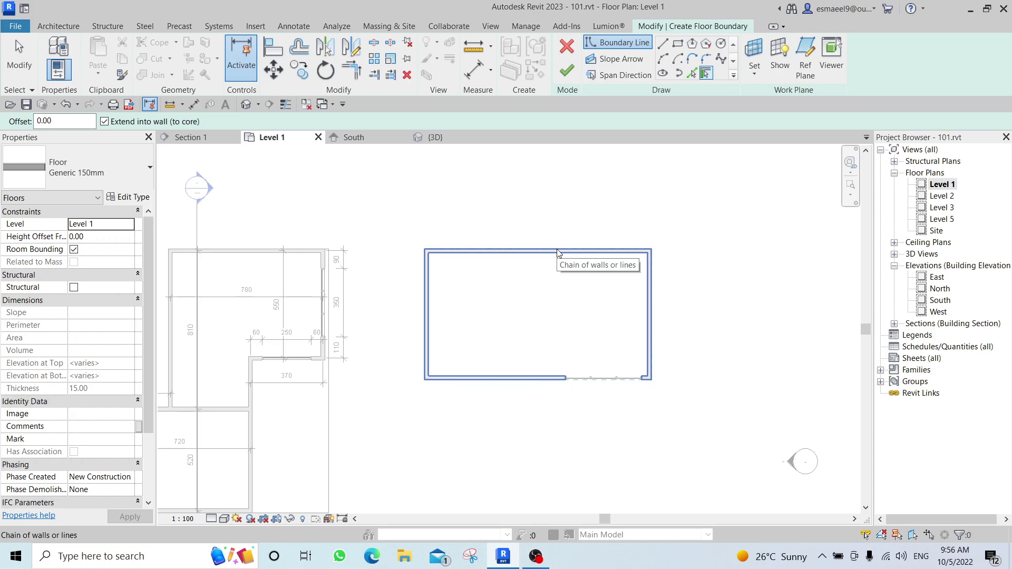
pyautogui.click(560, 250)
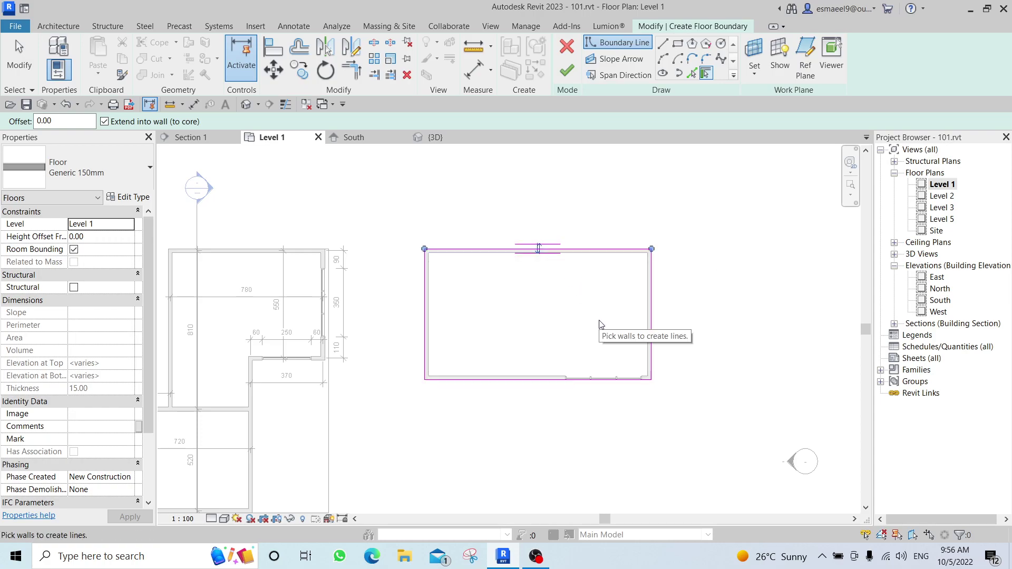
pyautogui.click(567, 70)
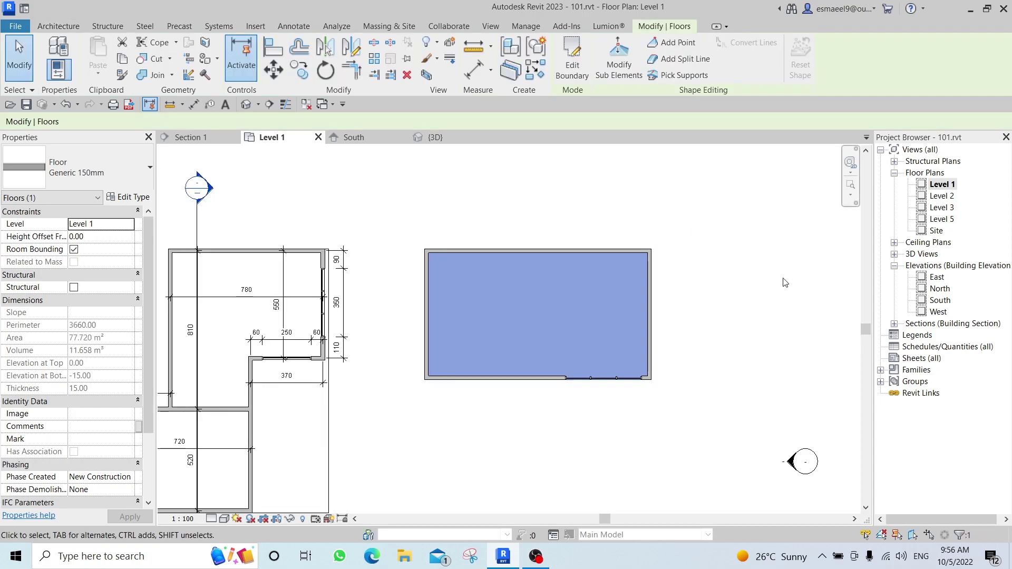
# - Inspect the new room's Level 1 floor in the 3D view from above and from the side
pyautogui.hotkey('ctrl', 'Tab')
pyautogui.press('Escape')
pyautogui.keyDown('shift'); pyautogui.moveTo(785, 221); pyautogui.dragTo(655, 514, button='middle'); pyautogui.keyUp('shift')
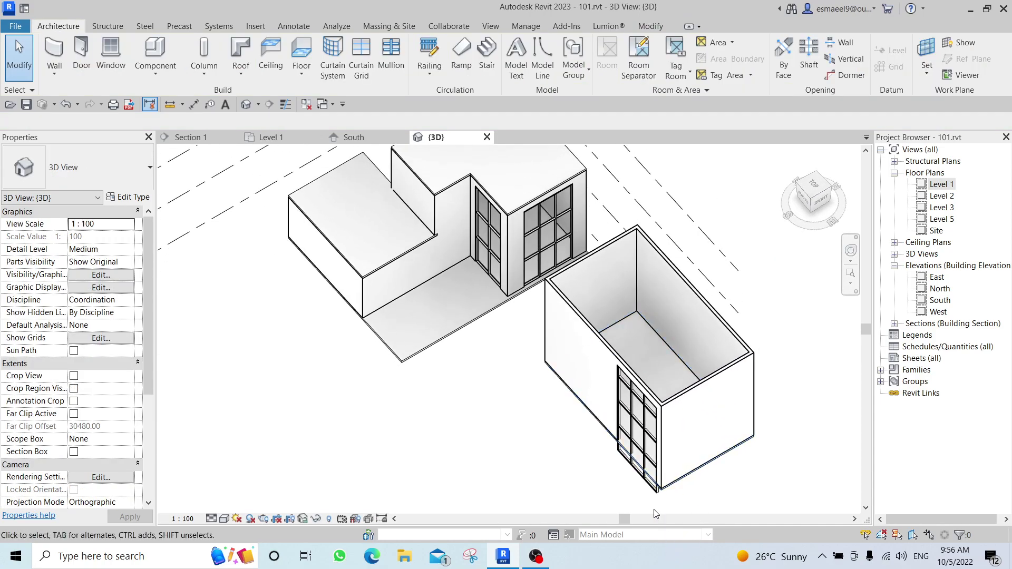
pyautogui.scroll(4, 650, 354)
pyautogui.click(678, 337)
pyautogui.moveTo(679, 337); pyautogui.dragTo(684, 266, button='middle')
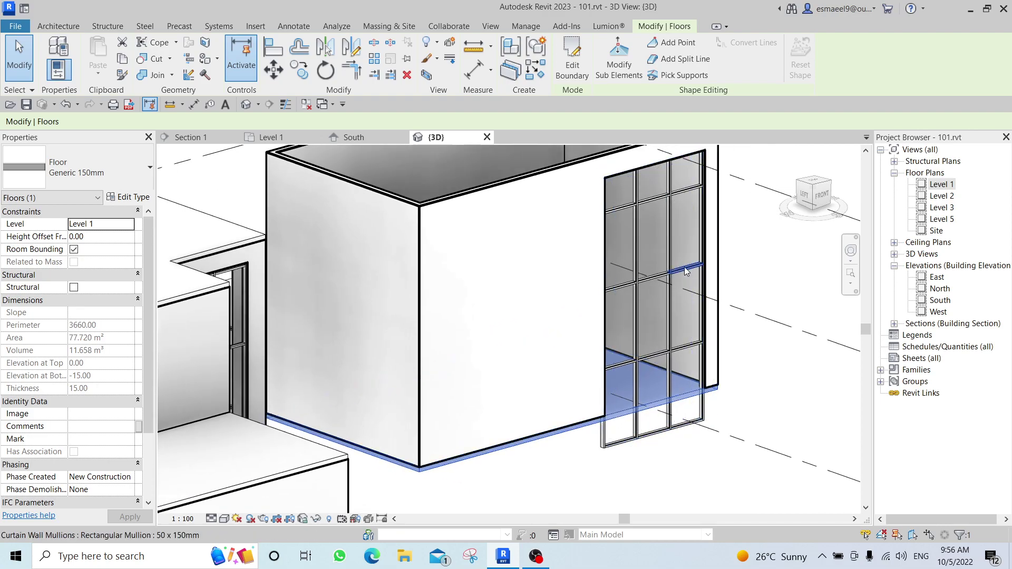
# - Set the top offset of the new room's Storefront curtain wall to 0
pyautogui.click(659, 251)
pyautogui.click(109, 286)
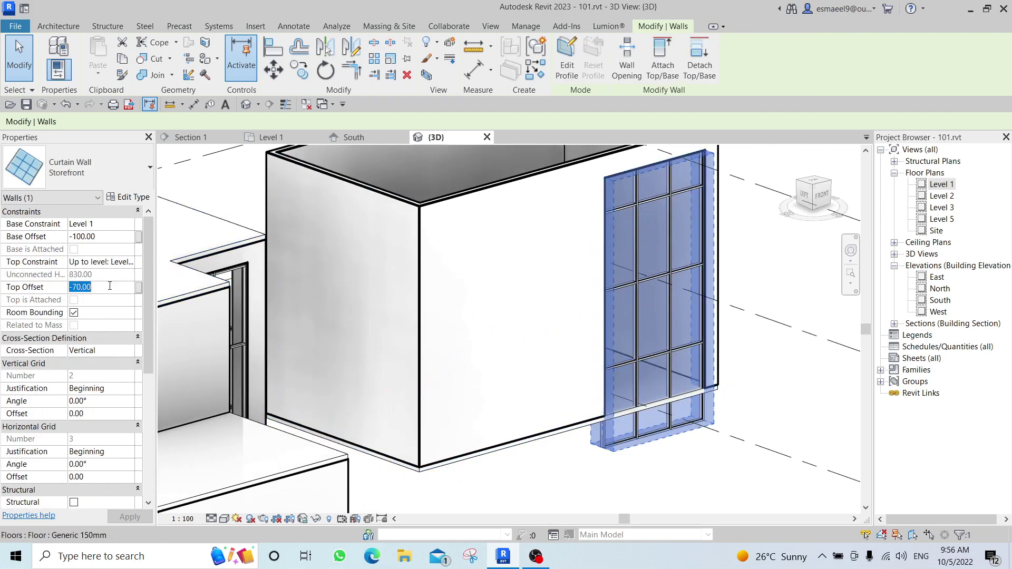
pyautogui.write('0')
pyautogui.press('Return')
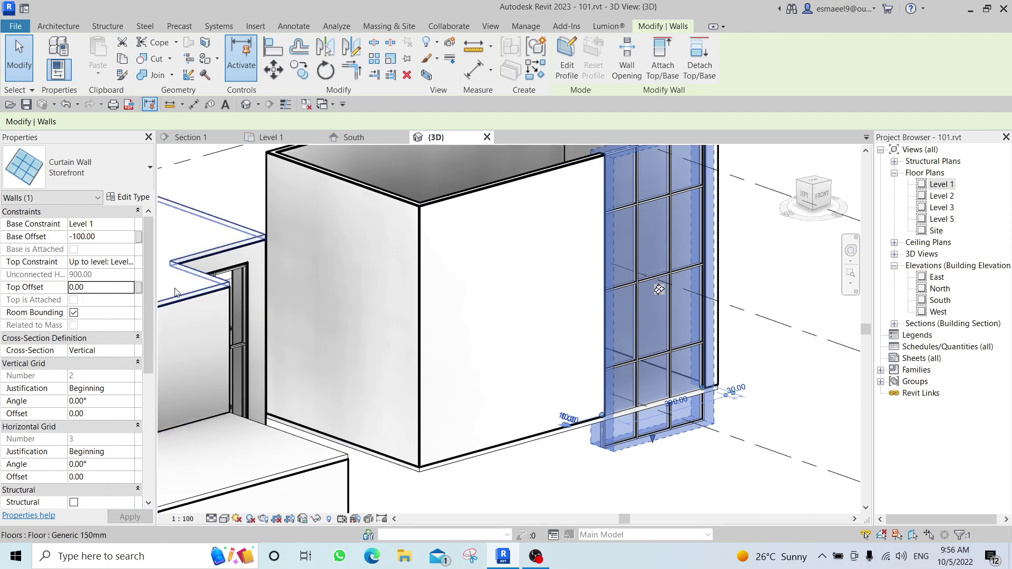
# - Set the new room's curtain wall to a top offset of -70 and a base offset of 0
pyautogui.click(112, 286)
pyautogui.write('-70')
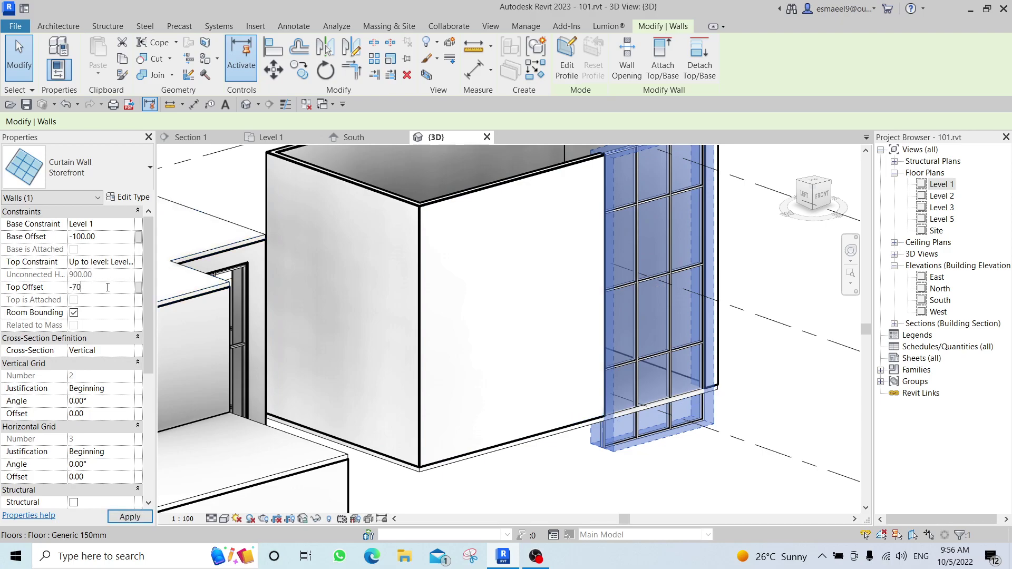
pyautogui.scroll(-2, 655, 282)
pyautogui.press('Escape')
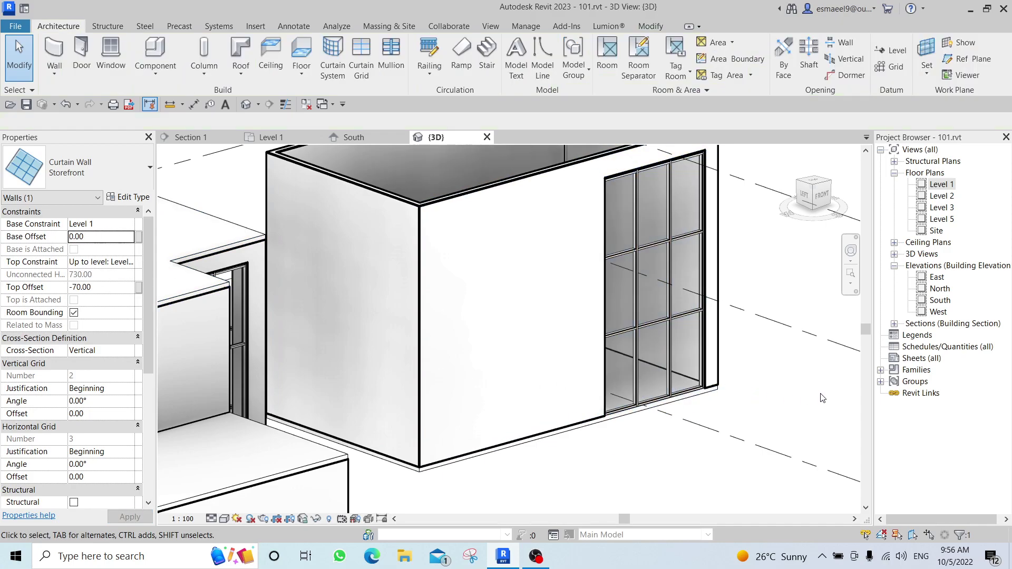
# - Check which level the floor slab on top of the building's taller block is assigned to
pyautogui.scroll(-2, 807, 390)
pyautogui.keyDown('shift'); pyautogui.moveTo(806, 390); pyautogui.dragTo(527, 296, button='middle'); pyautogui.keyUp('shift')
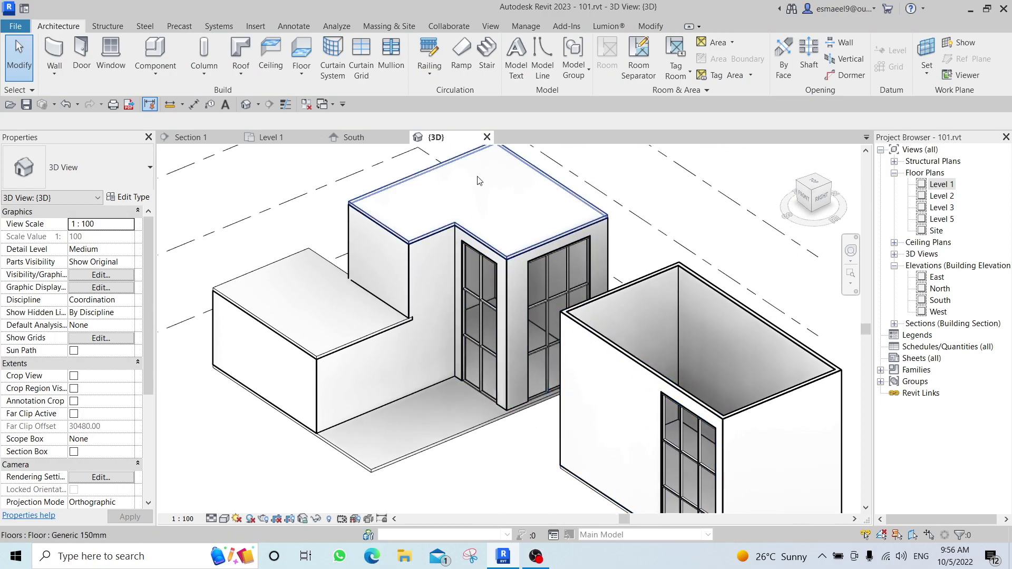
pyautogui.click(445, 212)
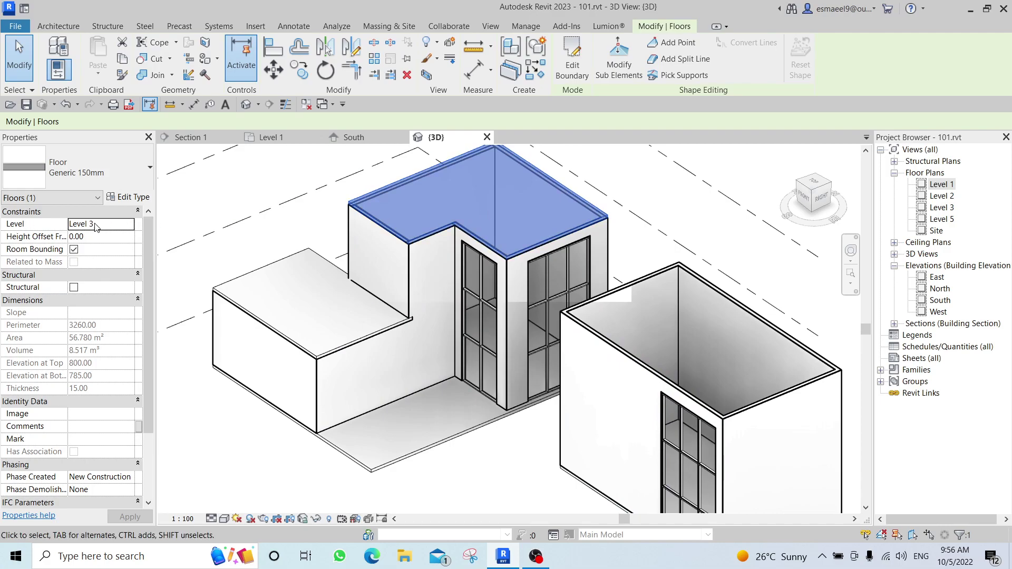
# - On the Level 3 plan, create a Generic 150mm floor from the new room's wall chain, declining to join geometry with the overlapping walls
pyautogui.doubleClick(939, 207)
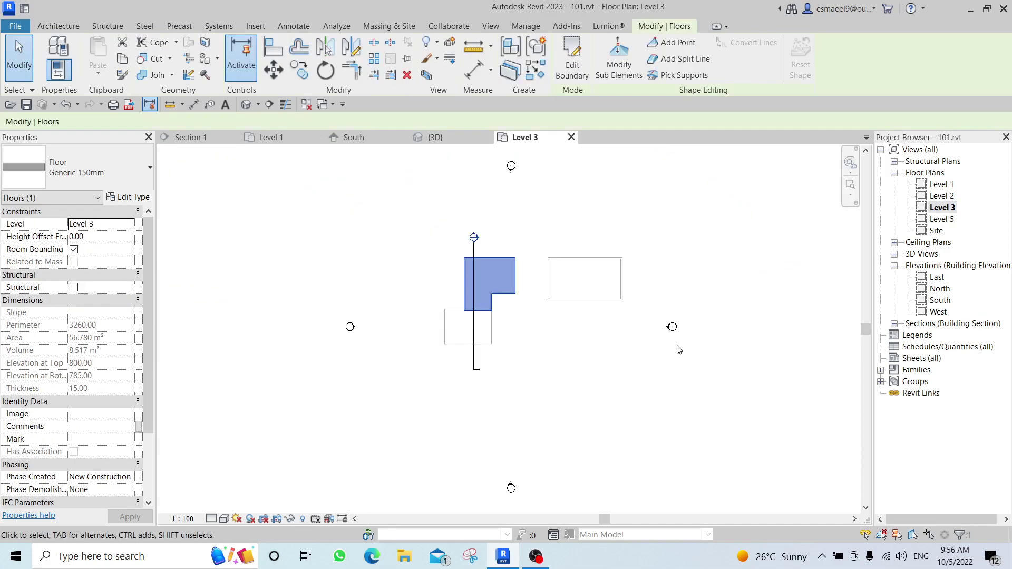
pyautogui.click(580, 289)
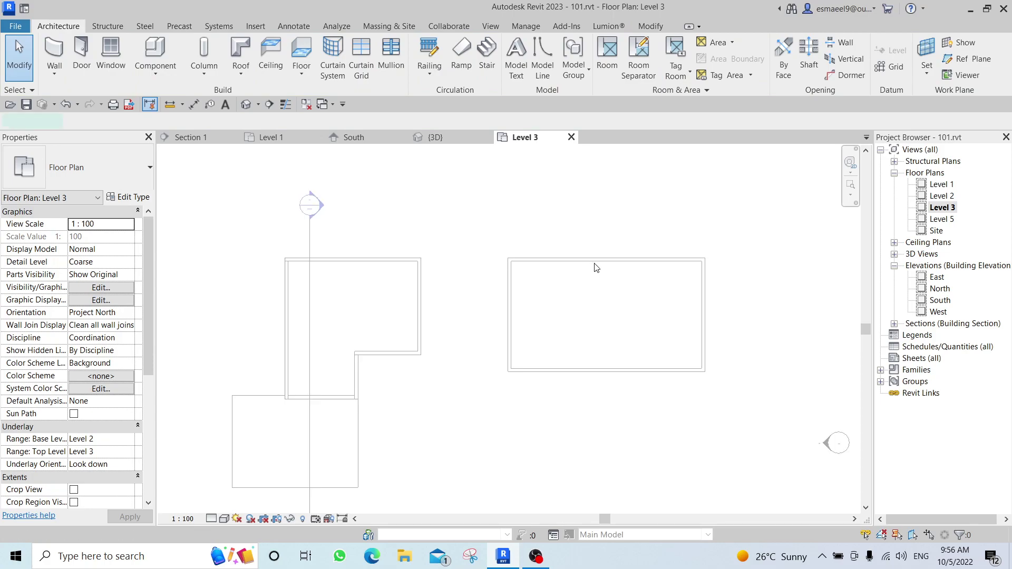
pyautogui.press('Return')
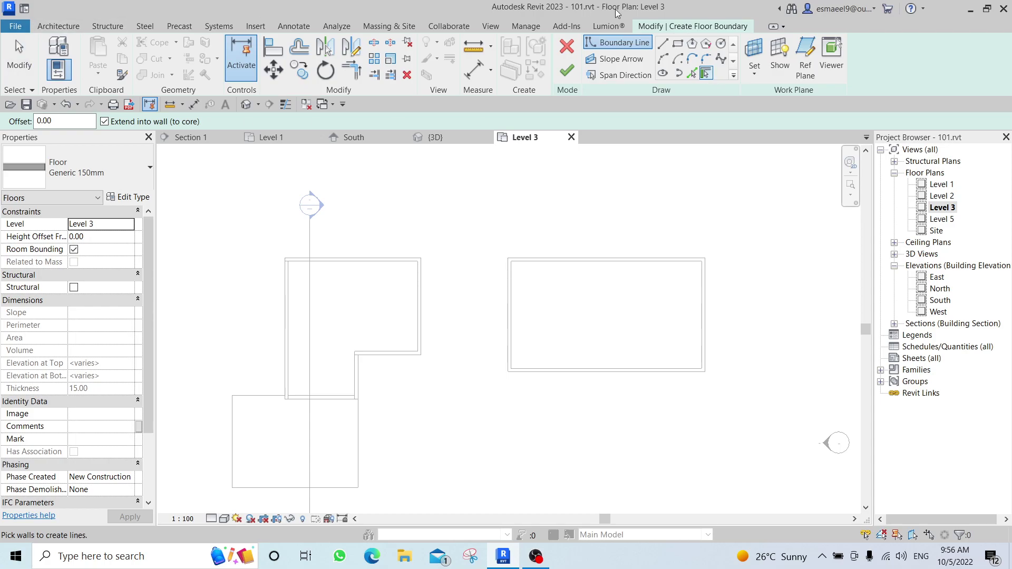
pyautogui.click(566, 46)
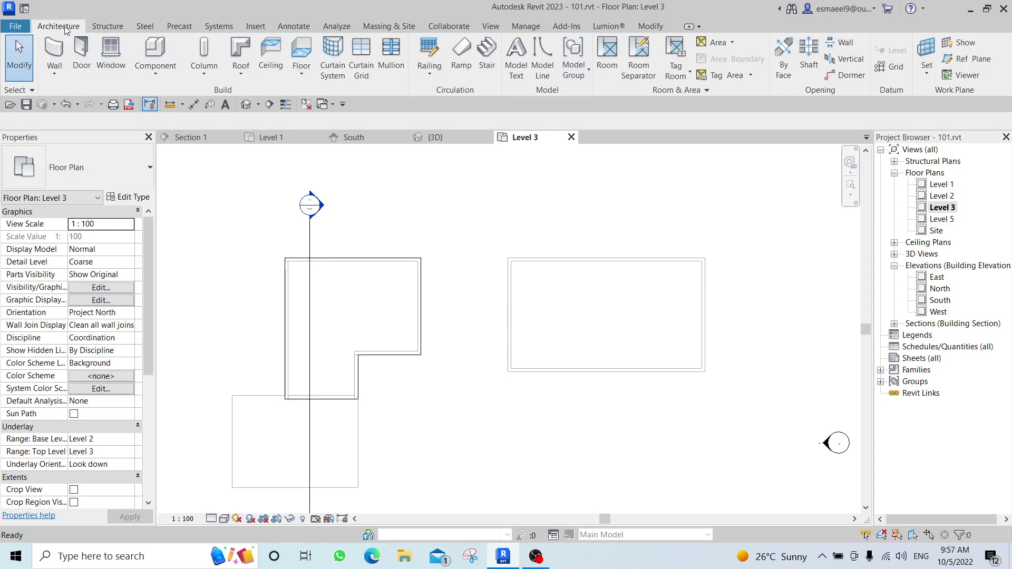
pyautogui.click(304, 51)
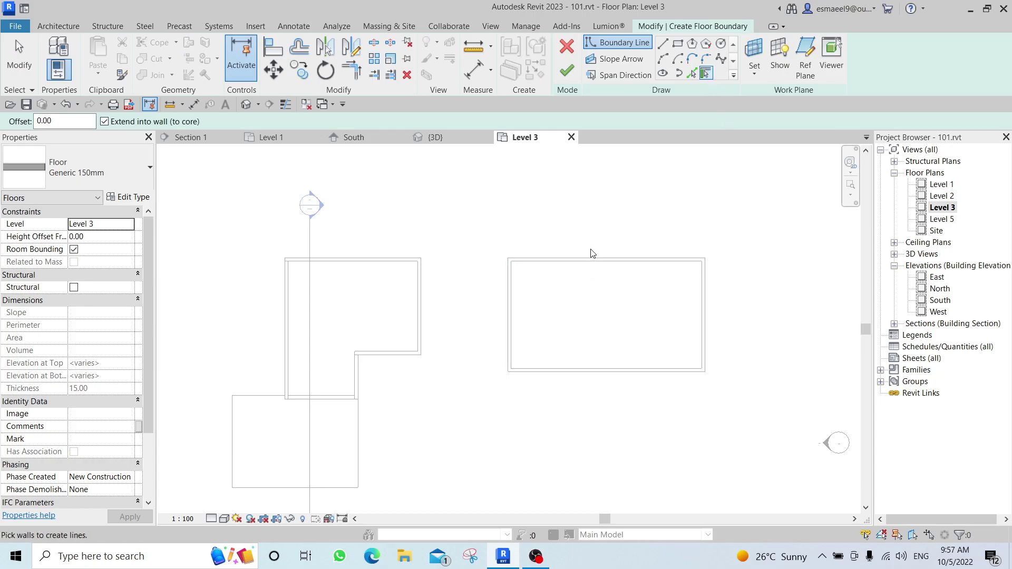
pyautogui.press('Tab')
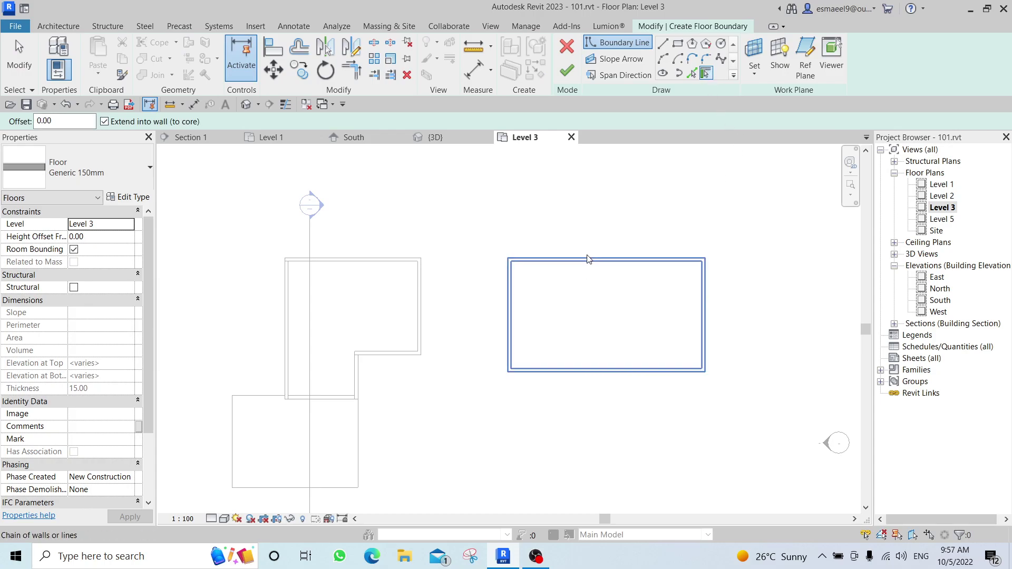
pyautogui.click(588, 259)
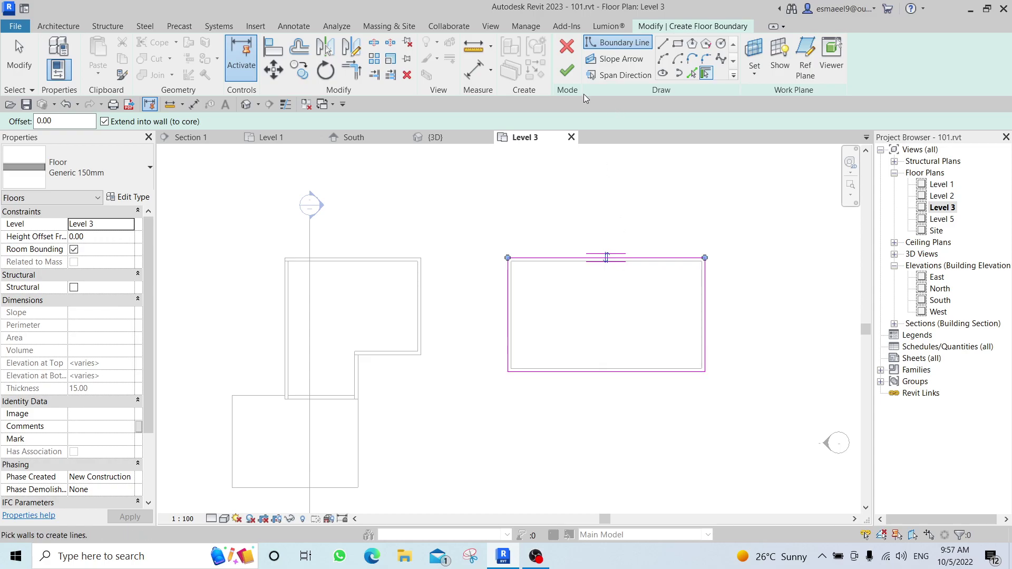
pyautogui.click(567, 72)
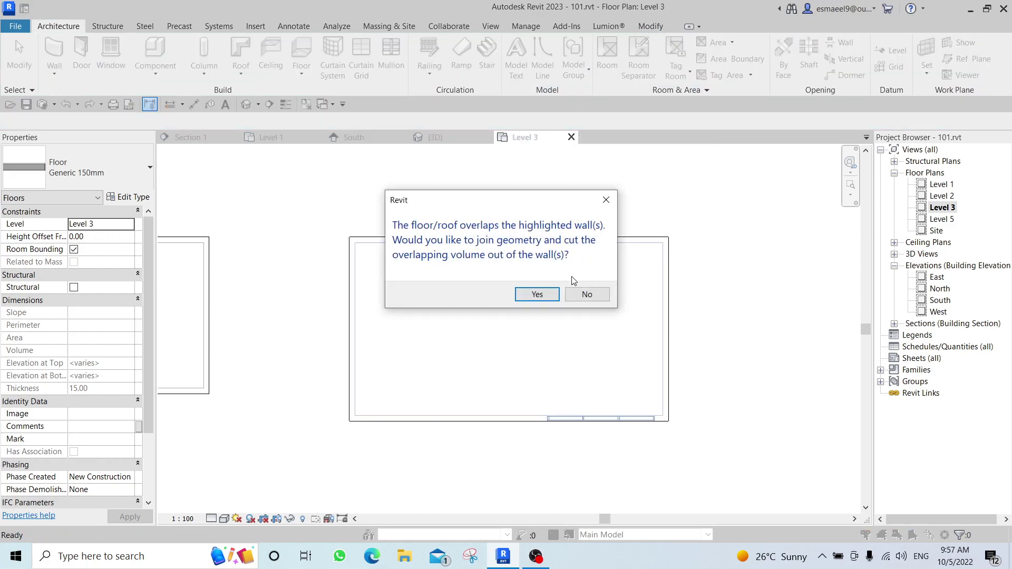
pyautogui.click(585, 293)
pyautogui.press('Escape')
# - Inspect the new room's top slab in the 3D view beside the building
pyautogui.hotkey('ctrl', 'Tab')
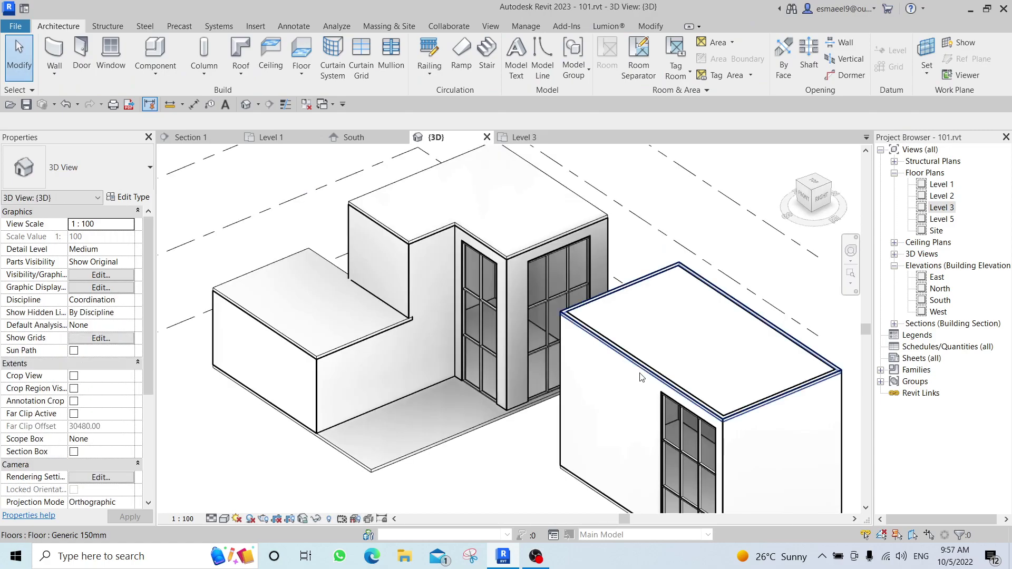
pyautogui.keyDown('shift'); pyautogui.moveTo(642, 377); pyautogui.dragTo(589, 433, button='middle'); pyautogui.keyUp('shift')
pyautogui.click(633, 295)
pyautogui.press('Escape')
pyautogui.scroll(-4, 600, 414)
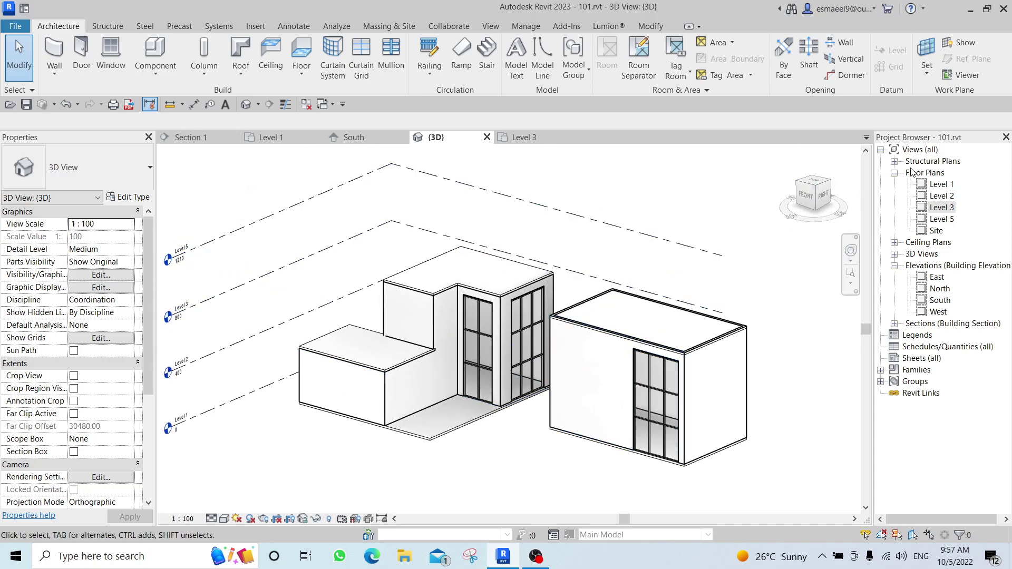
# - Draw a horizontal Building Section line across the new room on the Level 1 plan, extending past both side walls, and open its section view
pyautogui.doubleClick(941, 186)
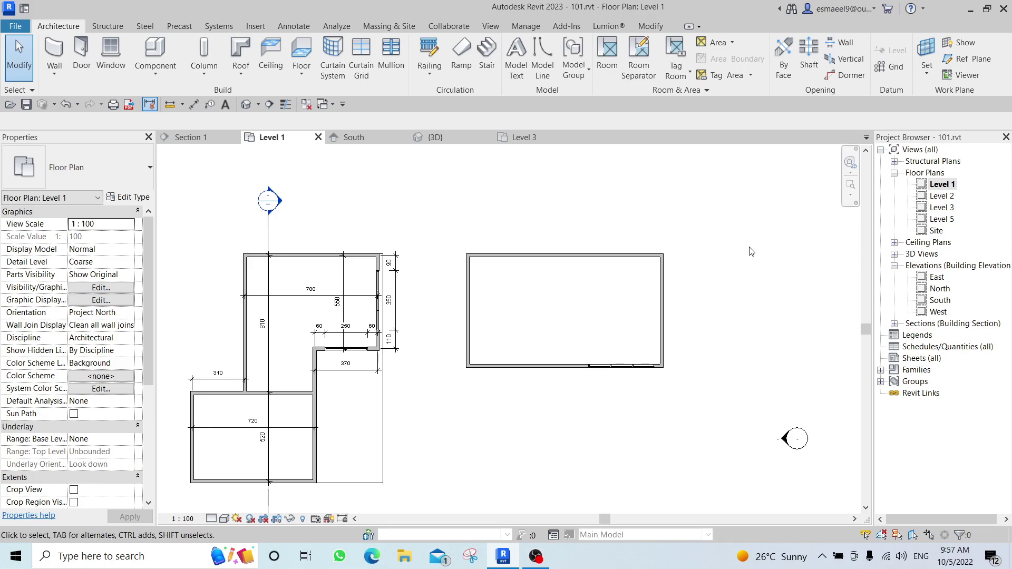
pyautogui.click(270, 104)
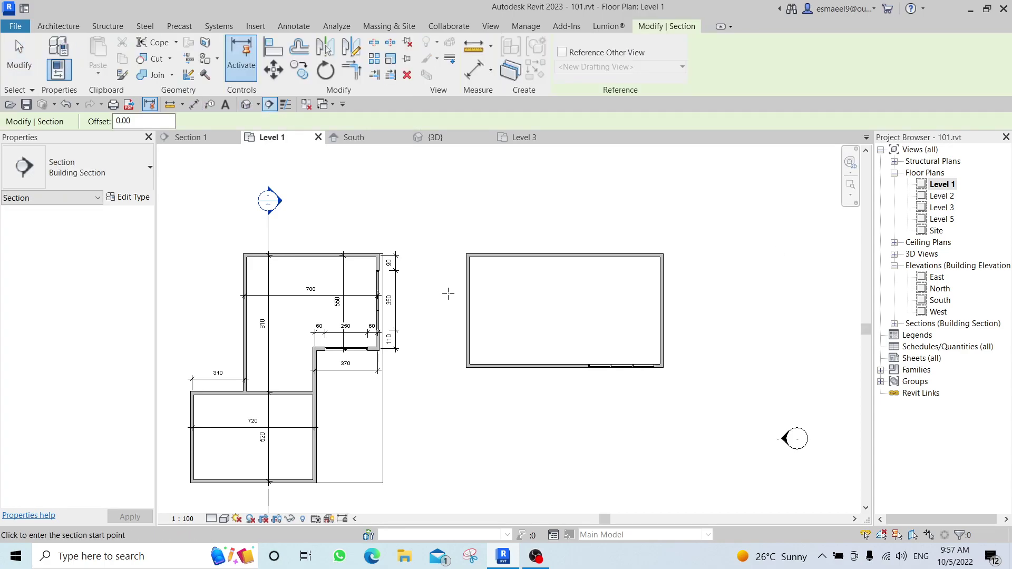
pyautogui.click(424, 313)
pyautogui.click(759, 313)
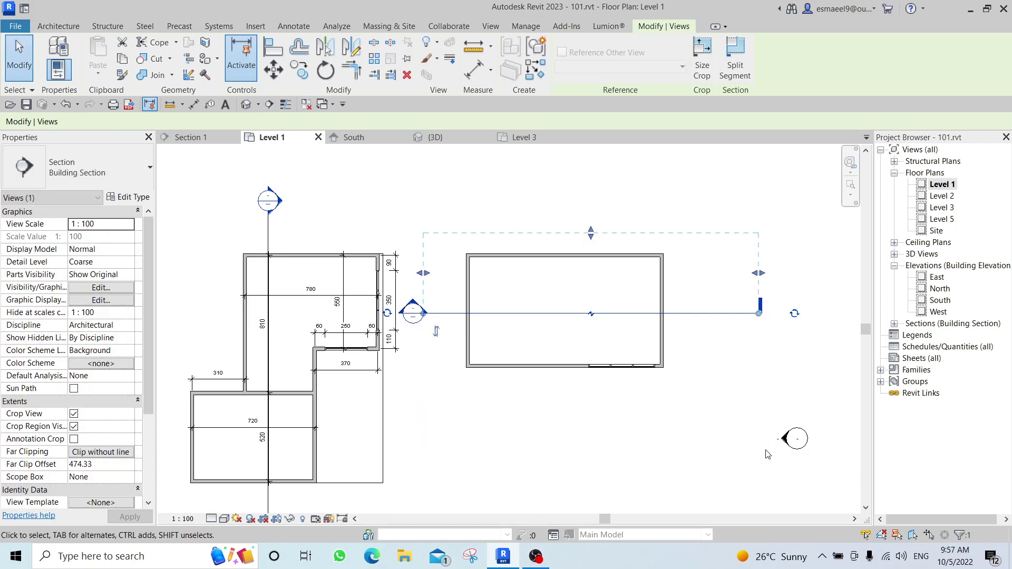
pyautogui.press('Escape')
pyautogui.press('Escape')
pyautogui.scroll(3, 422, 308)
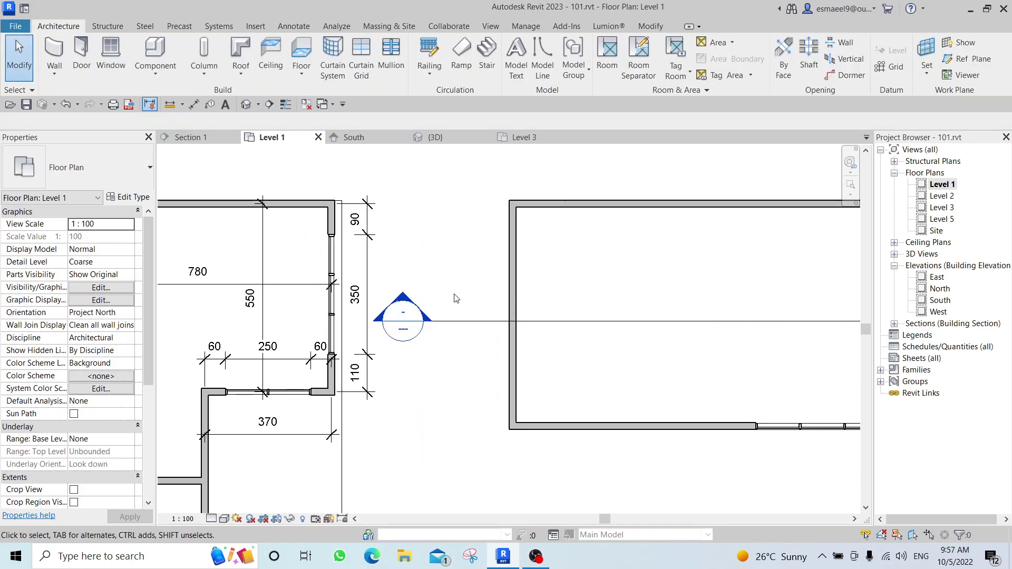
pyautogui.doubleClick(411, 296)
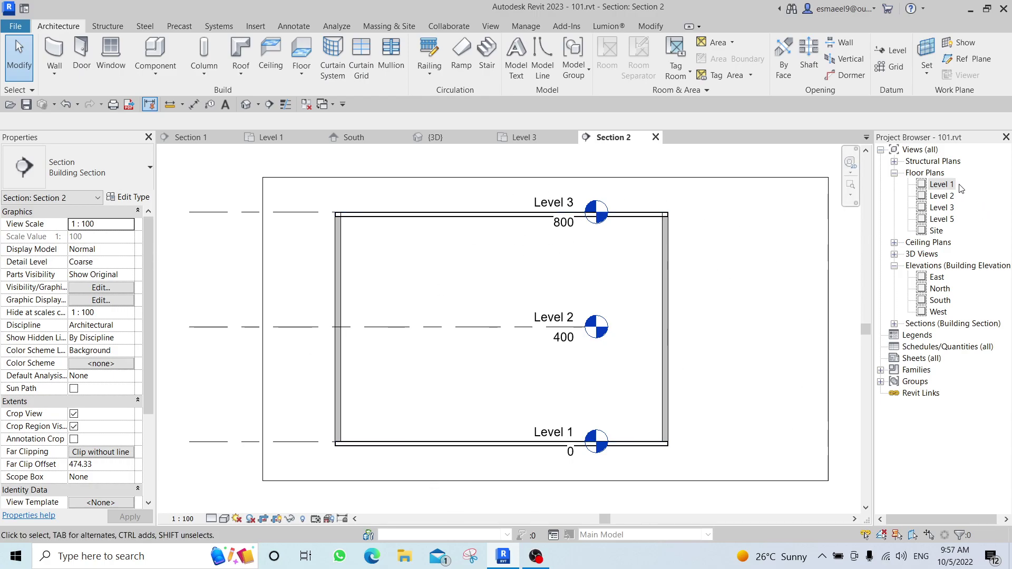
# - Review the section line on the Level 1 plan and the whole model in the 3D view
pyautogui.doubleClick(942, 184)
pyautogui.scroll(-3, 650, 290)
pyautogui.moveTo(651, 289); pyautogui.dragTo(440, 383, button='middle')
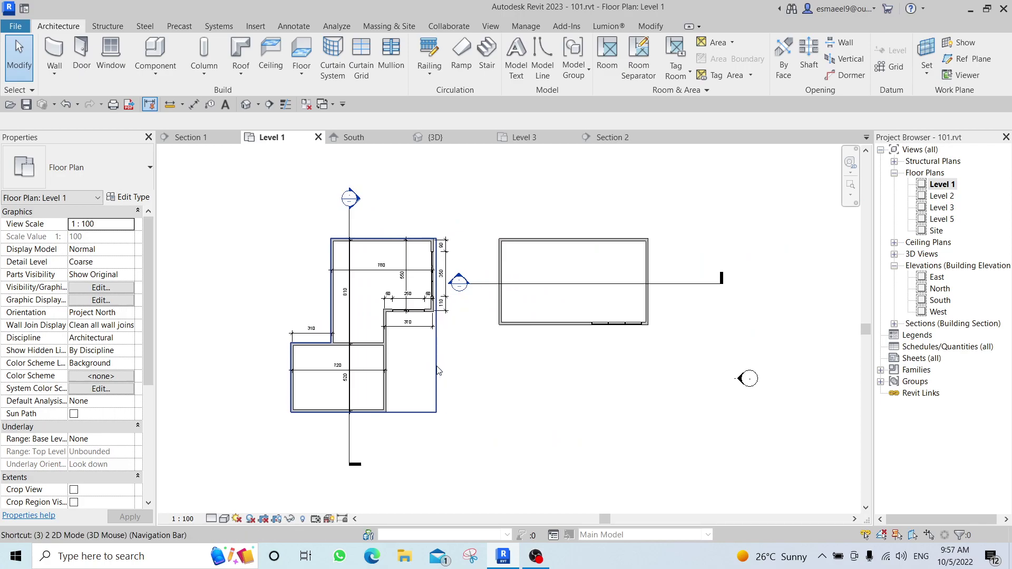
pyautogui.hotkey('ctrl', 'Tab')
pyautogui.scroll(-3, 459, 372)
pyautogui.moveTo(458, 372)
pyautogui.keyDown('shift'); pyautogui.mouseDown(button='middle')
pyautogui.moveTo(496, 369)
pyautogui.moveTo(458, 372)
pyautogui.mouseUp(button='middle'); pyautogui.keyUp('shift')
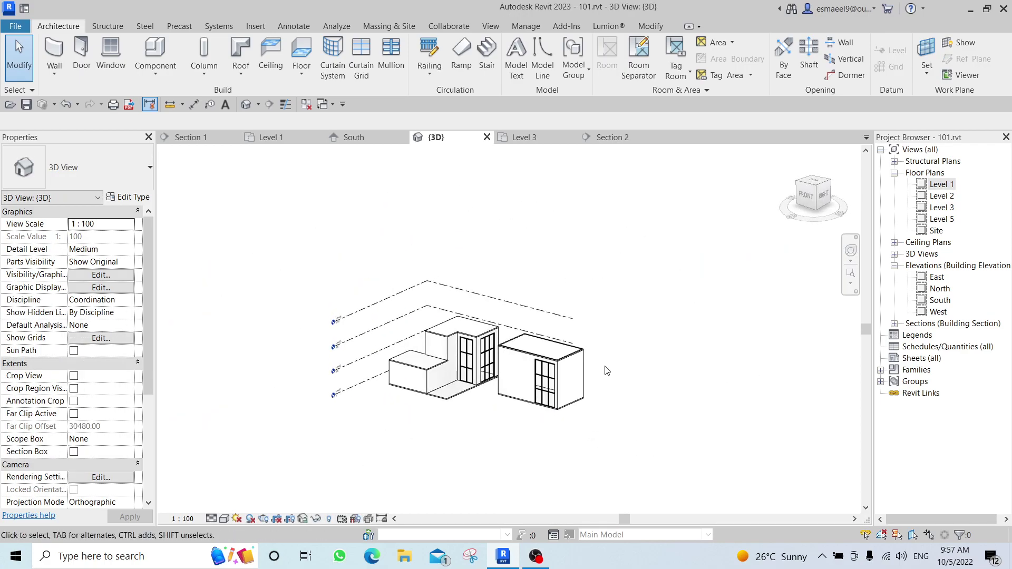
# - Abandon the roof sketch started from the 3D view, declining to move it to another level, and open the Level 2 floor plan
pyautogui.click(244, 50)
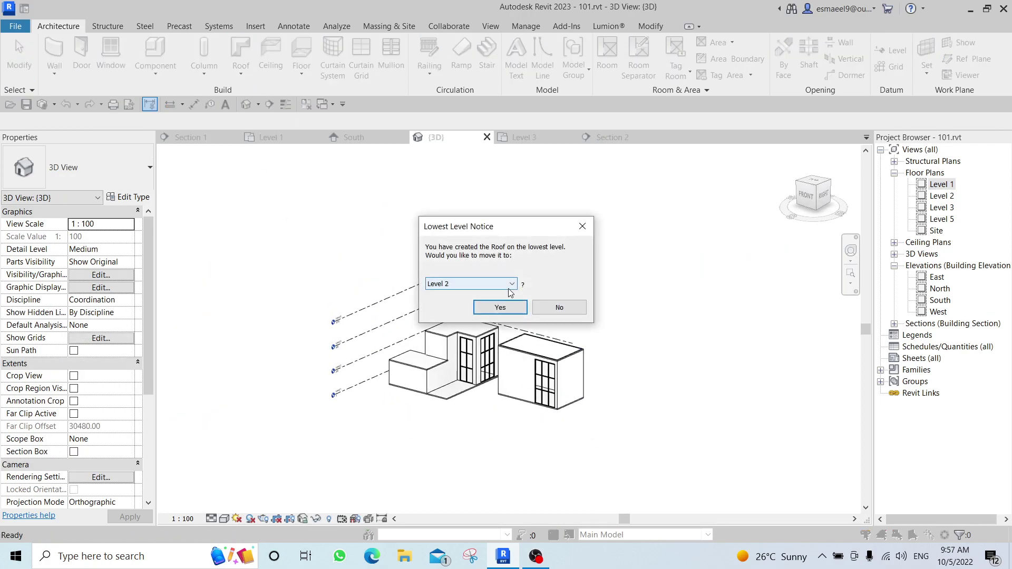
pyautogui.click(559, 307)
pyautogui.doubleClick(943, 196)
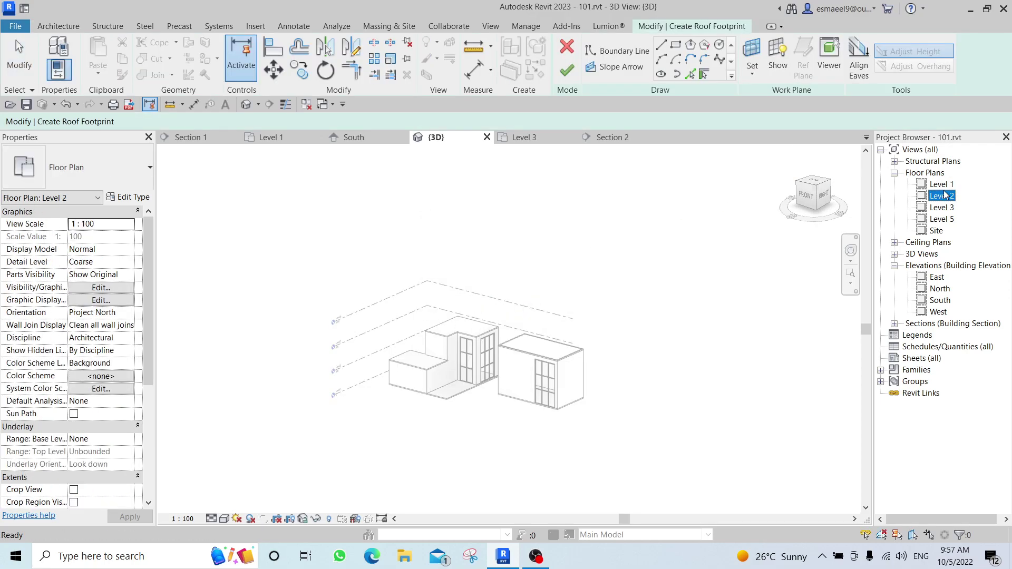
pyautogui.click(567, 46)
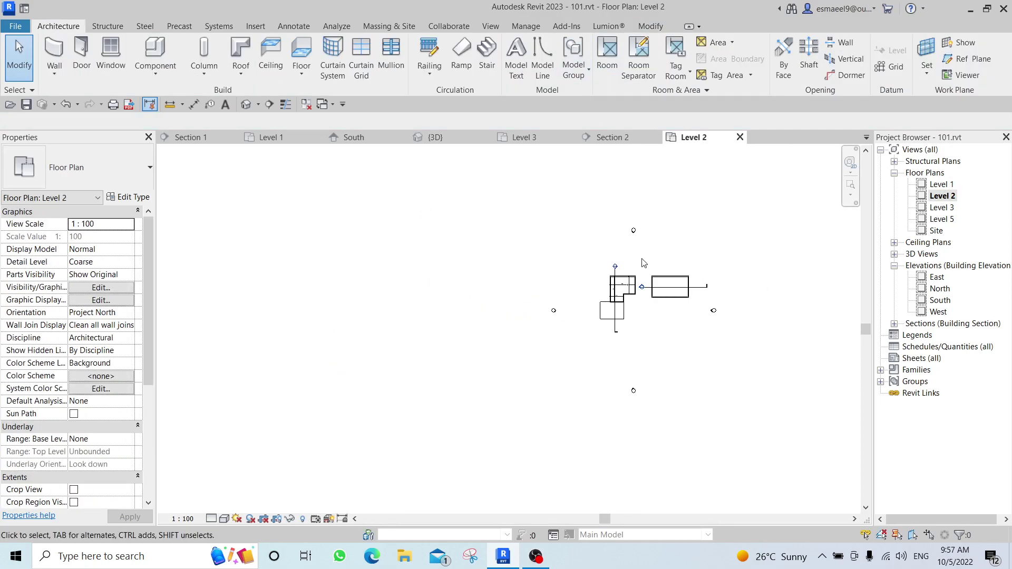
pyautogui.scroll(-2, 228, 66)
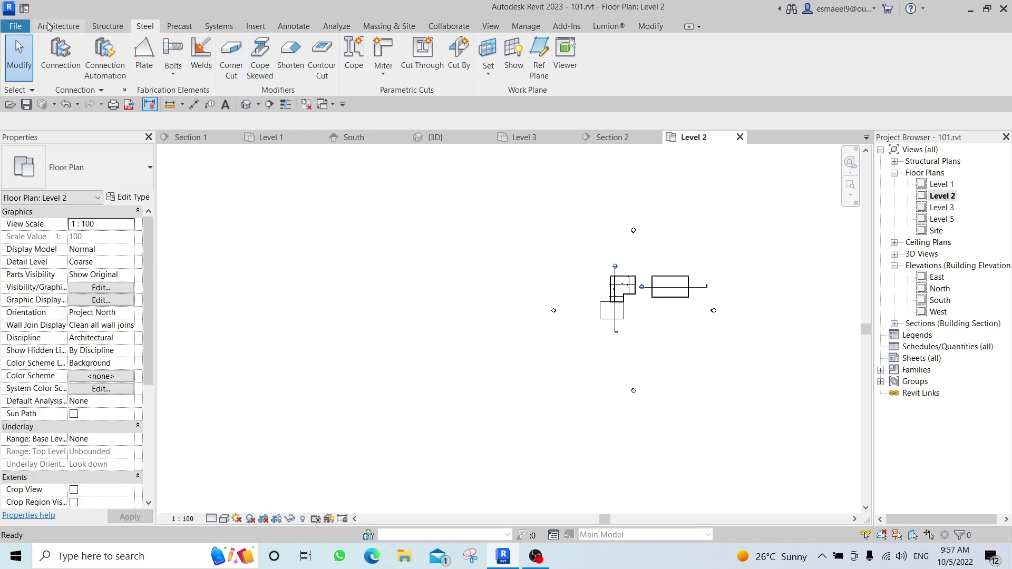
pyautogui.scroll(2, 122, 43)
# - Start a Generic - 400mm roof by footprint on Level 2 and sketch a rectangular boundary about 1400 by 3700 east of the new room
pyautogui.click(240, 58)
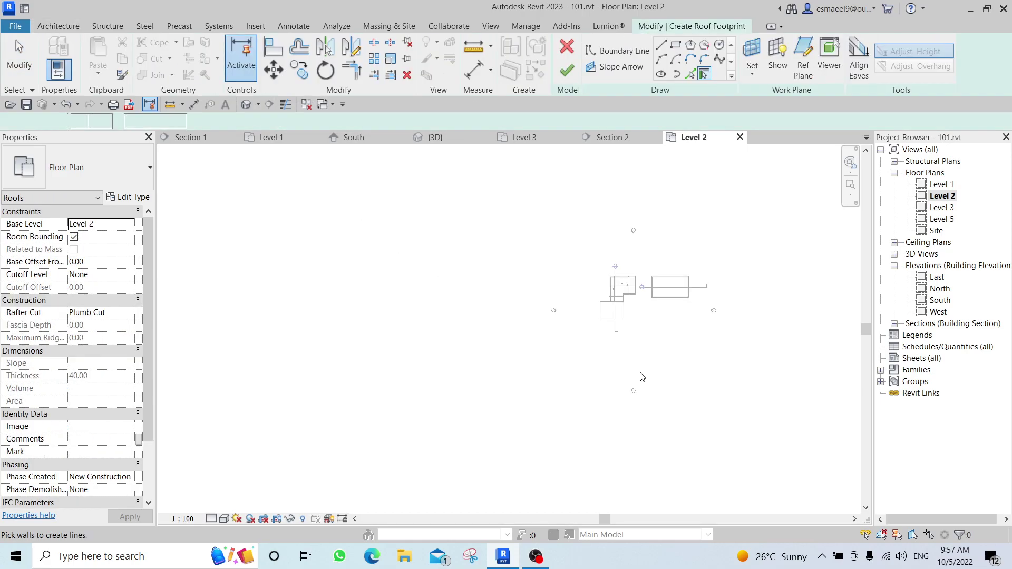
pyautogui.moveTo(617, 364); pyautogui.dragTo(540, 337, button='middle')
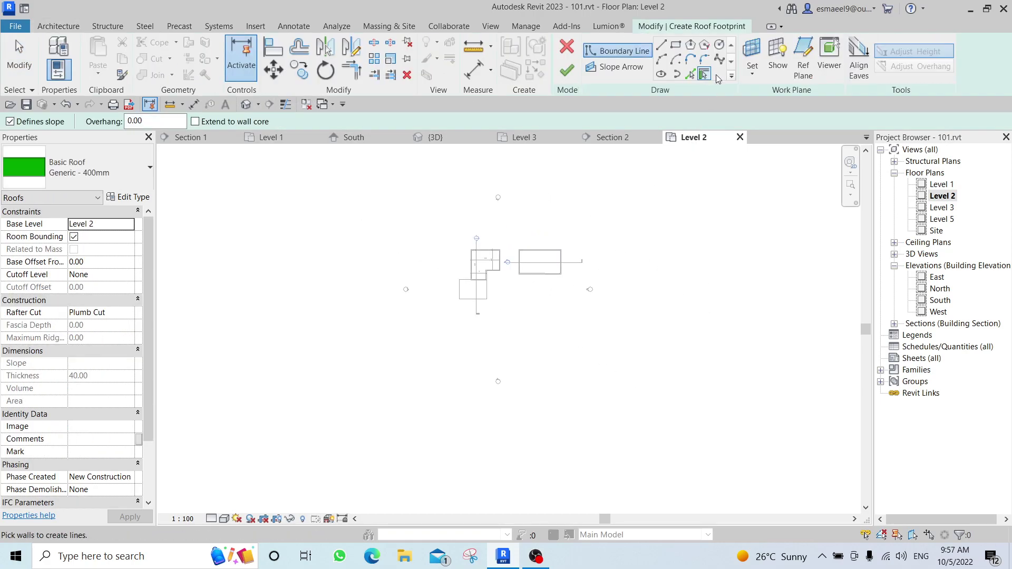
pyautogui.moveTo(582, 227); pyautogui.dragTo(490, 265, button='middle')
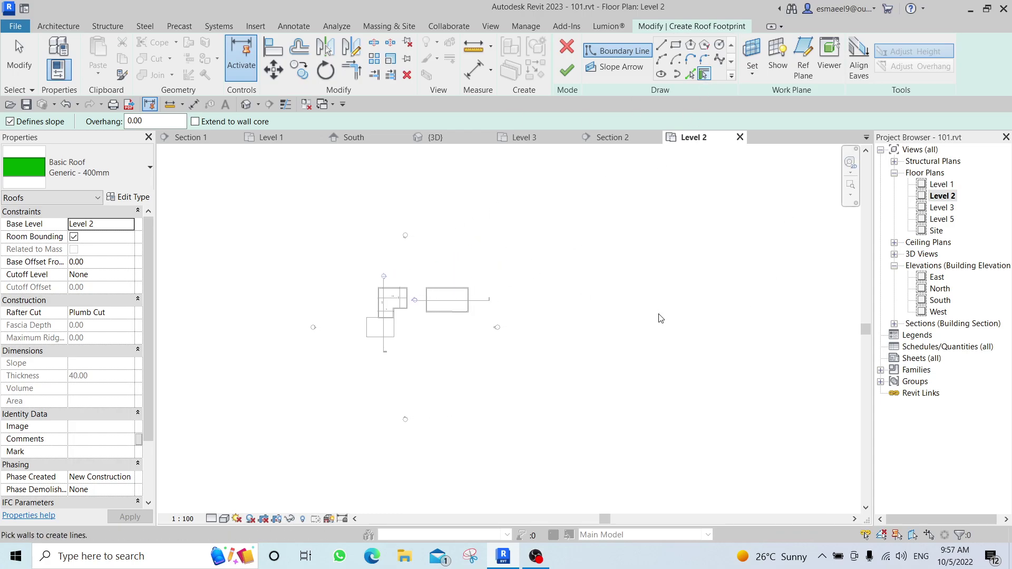
pyautogui.click(676, 44)
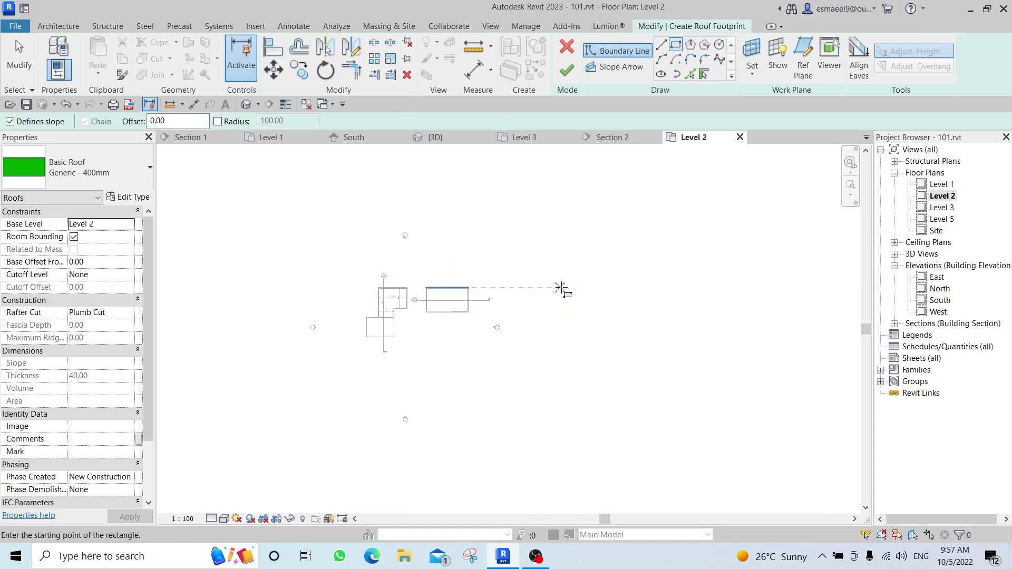
pyautogui.click(562, 255)
pyautogui.click(614, 392)
pyautogui.scroll(2, 630, 420)
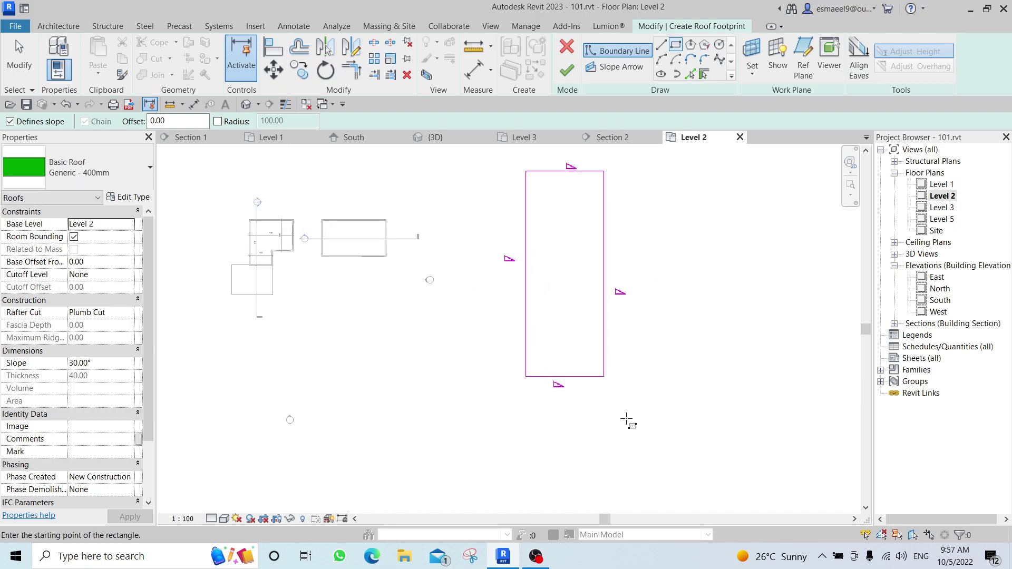
pyautogui.moveTo(637, 324); pyautogui.dragTo(603, 346, button='middle')
pyautogui.press('Escape')
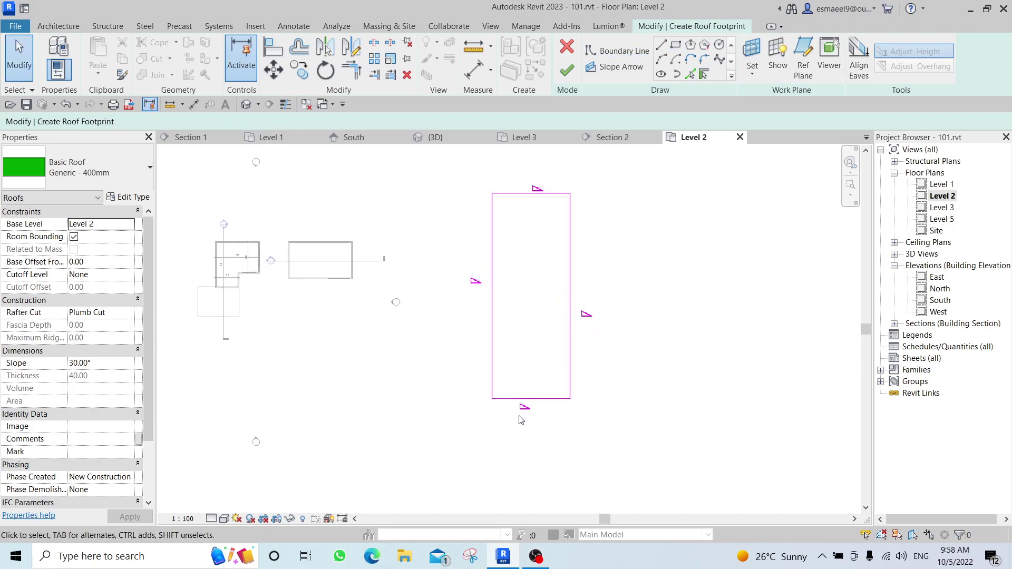
# - Remove the slope definition from all four footprint edges, finish the roof as a flat slab, and check it in the 3D view
pyautogui.moveTo(574, 154); pyautogui.dragTo(440, 421)
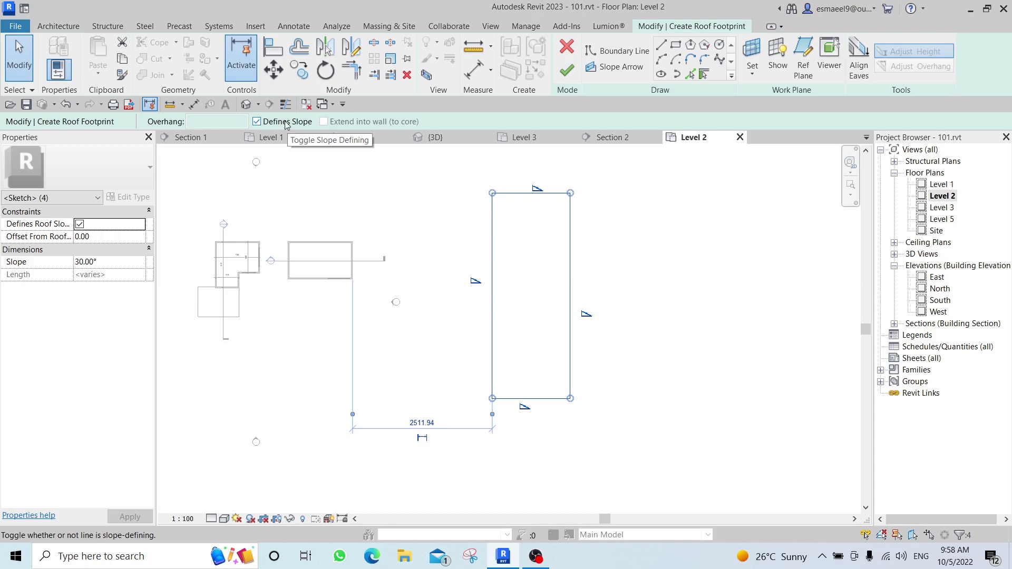
pyautogui.click(286, 123)
pyautogui.click(609, 360)
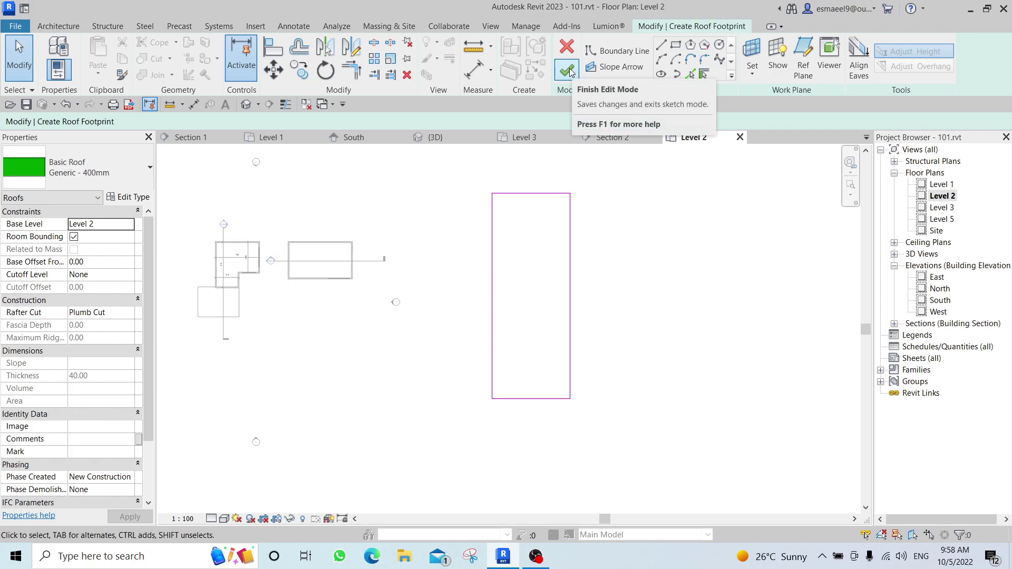
pyautogui.moveTo(609, 178)
pyautogui.mouseDown()
pyautogui.moveTo(536, 219)
pyautogui.moveTo(456, 448)
pyautogui.mouseUp()
pyautogui.click(389, 185)
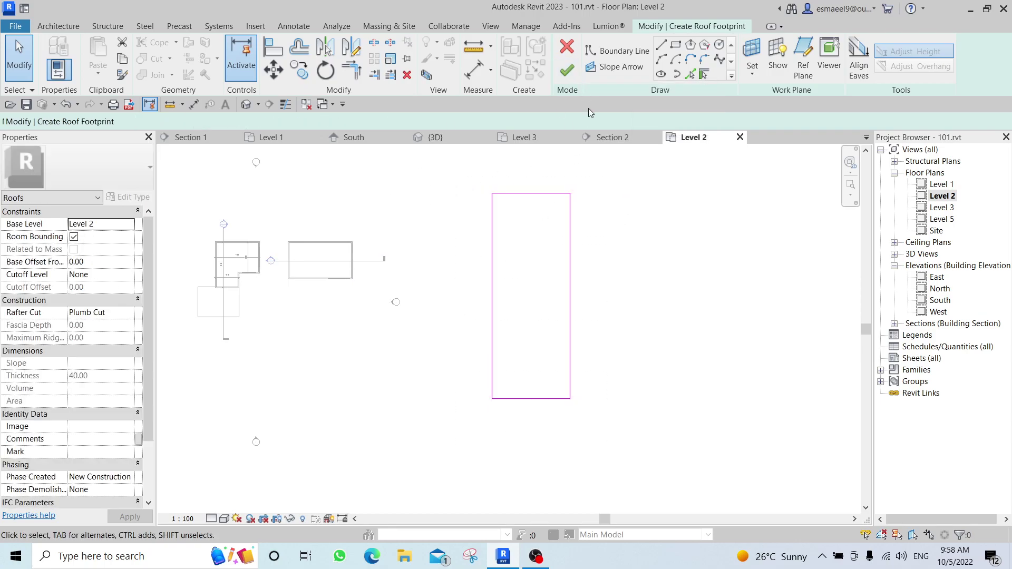
pyautogui.click(567, 70)
pyautogui.hotkey('ctrl', 'Tab')
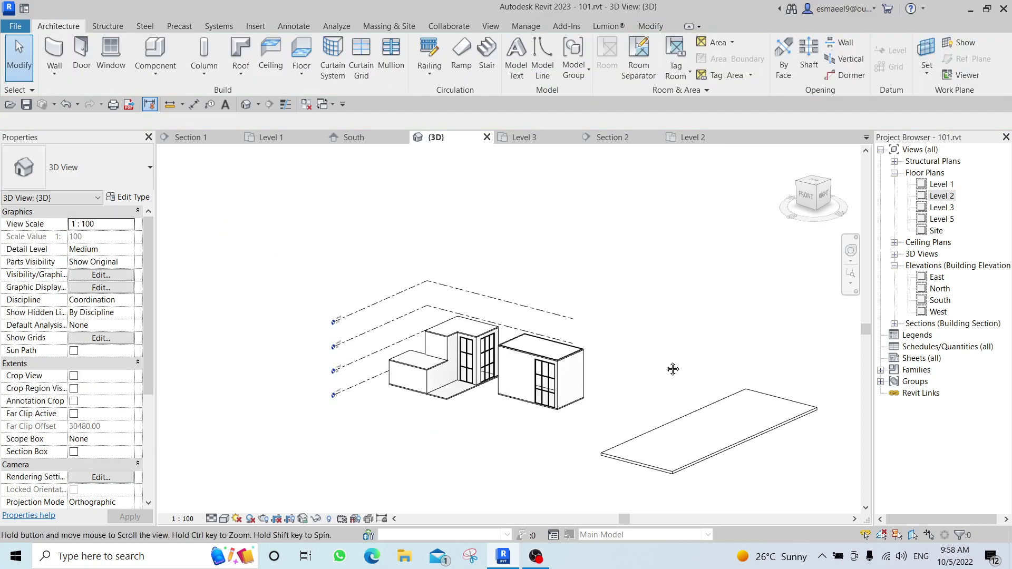
pyautogui.click(601, 343)
pyautogui.scroll(2, 611, 339)
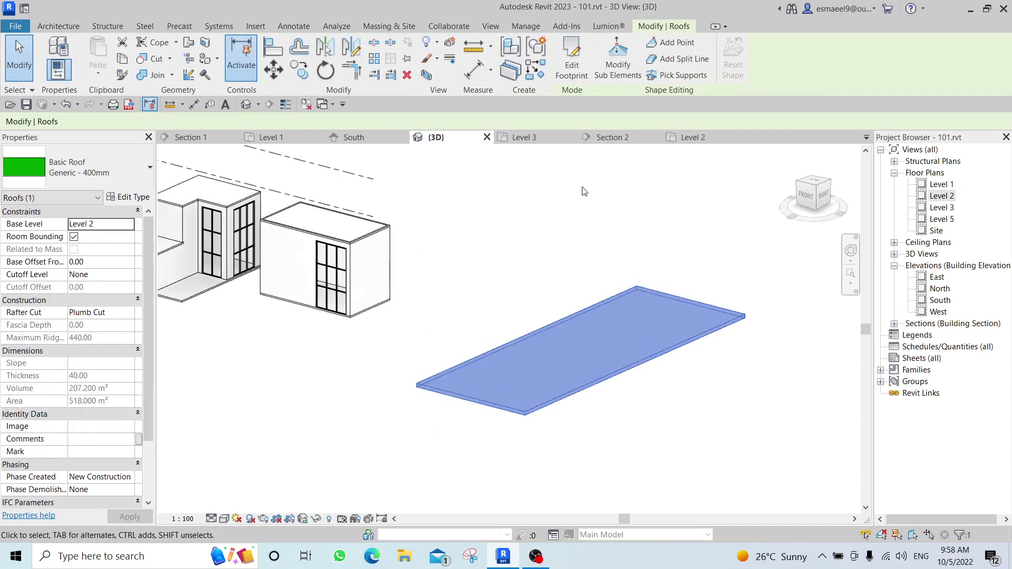
pyautogui.click(655, 233)
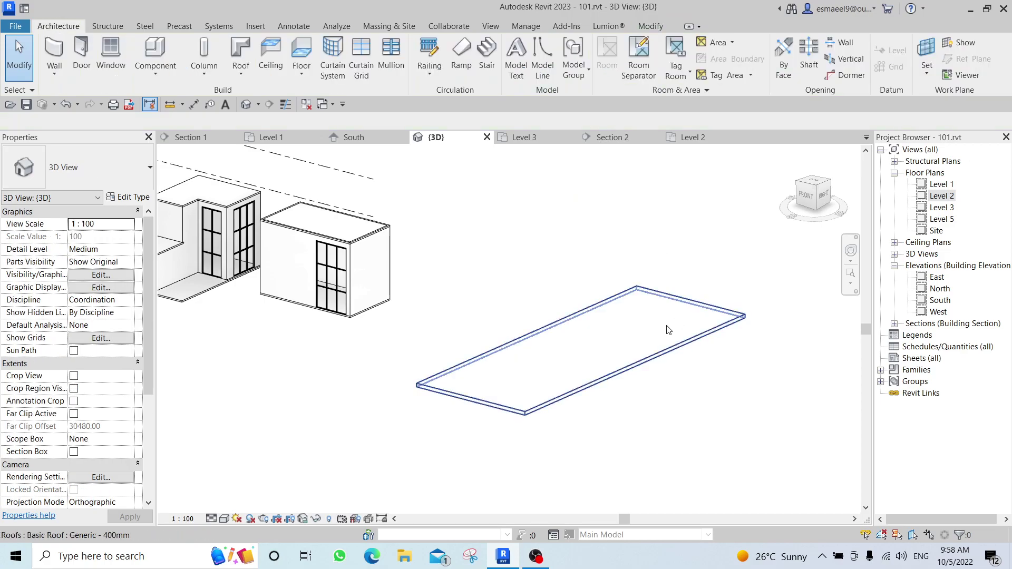
# - Edit the flat roof's footprint so that all four edges define a 30° slope, and view the resulting hip roof
pyautogui.click(666, 330)
pyautogui.click(568, 62)
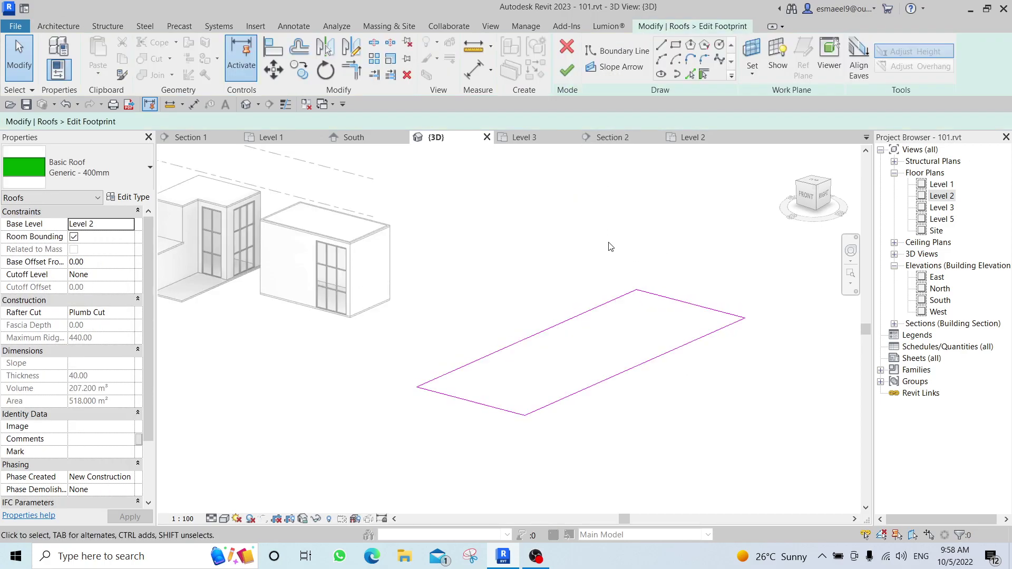
pyautogui.moveTo(729, 311)
pyautogui.mouseDown()
pyautogui.moveTo(412, 451)
pyautogui.moveTo(431, 463)
pyautogui.mouseUp()
pyautogui.click(259, 122)
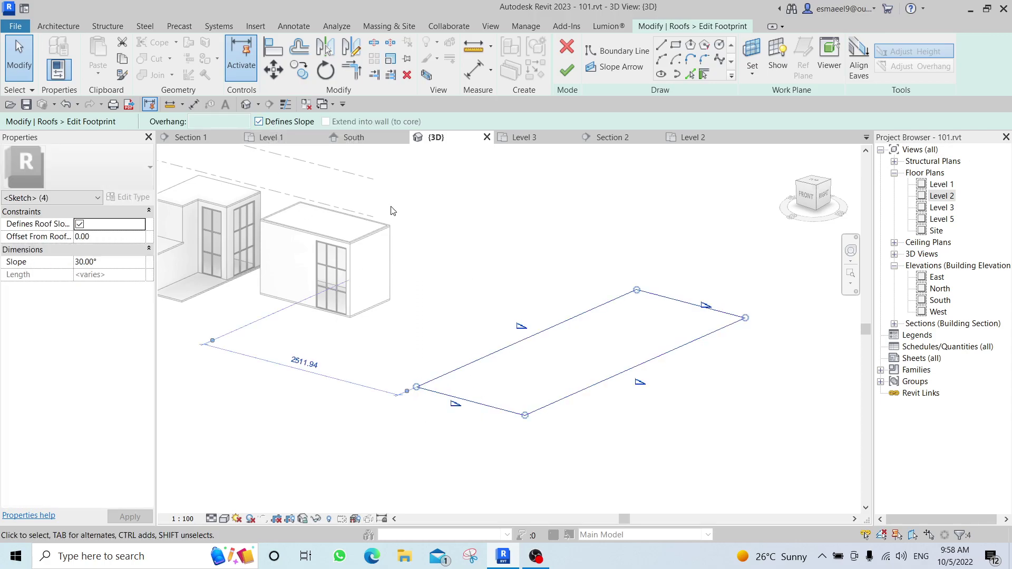
pyautogui.click(567, 70)
pyautogui.click(728, 461)
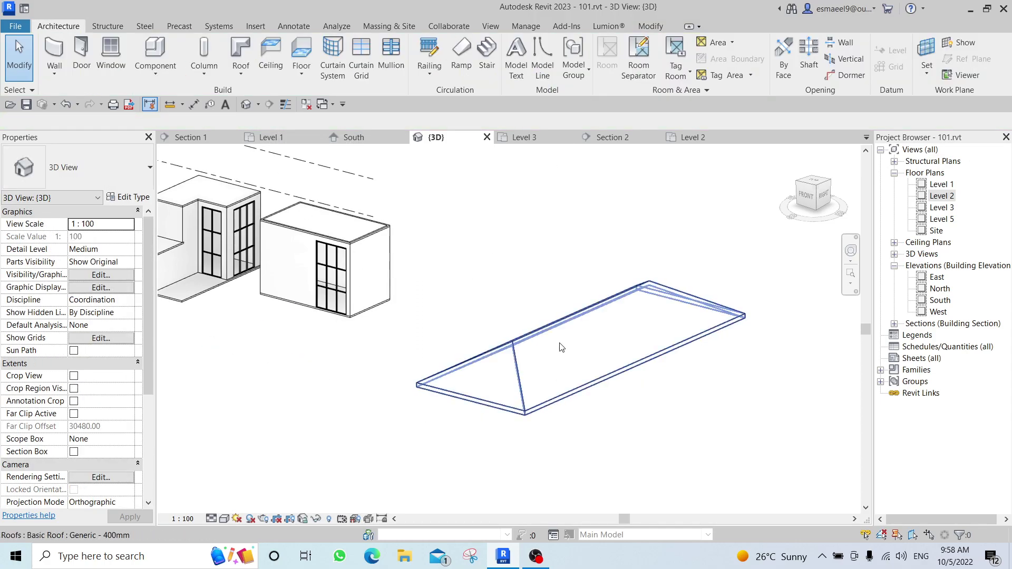
pyautogui.moveTo(561, 395)
pyautogui.keyDown('shift'); pyautogui.mouseDown(button='middle')
pyautogui.moveTo(676, 405)
pyautogui.moveTo(545, 407)
pyautogui.moveTo(547, 391)
pyautogui.mouseUp(button='middle'); pyautogui.keyUp('shift')
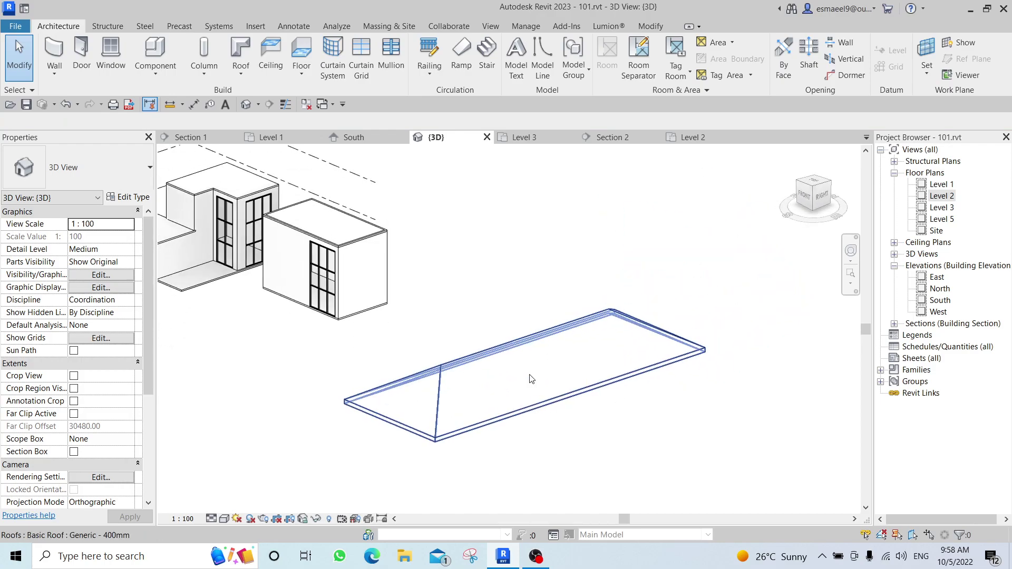
# - Edit the roof footprint to clear the slope from all edges, define a 30° slope on only the east long edge, and finish
pyautogui.click(547, 379)
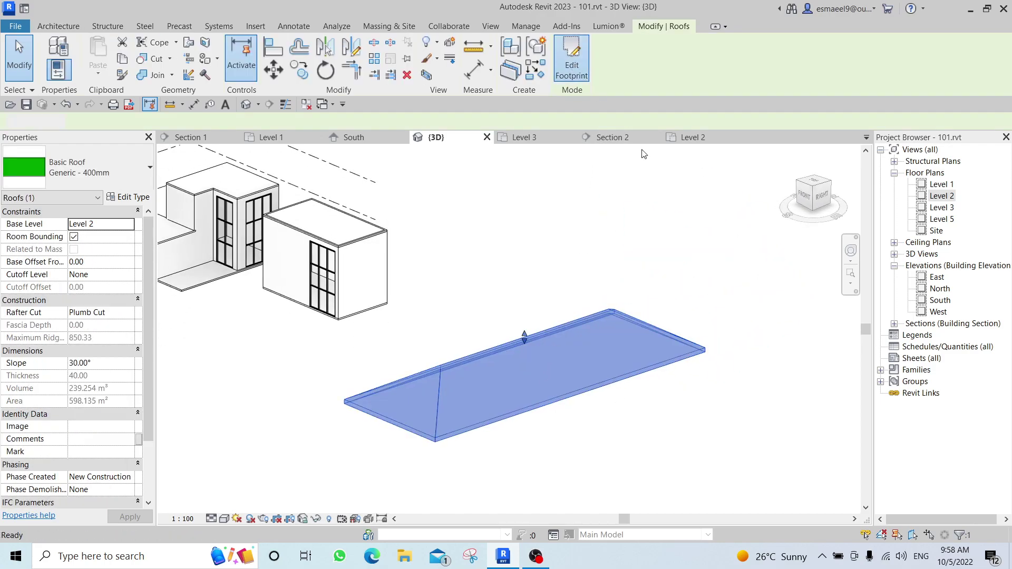
pyautogui.click(572, 58)
pyautogui.moveTo(742, 252)
pyautogui.mouseDown()
pyautogui.moveTo(469, 476)
pyautogui.moveTo(336, 461)
pyautogui.mouseUp()
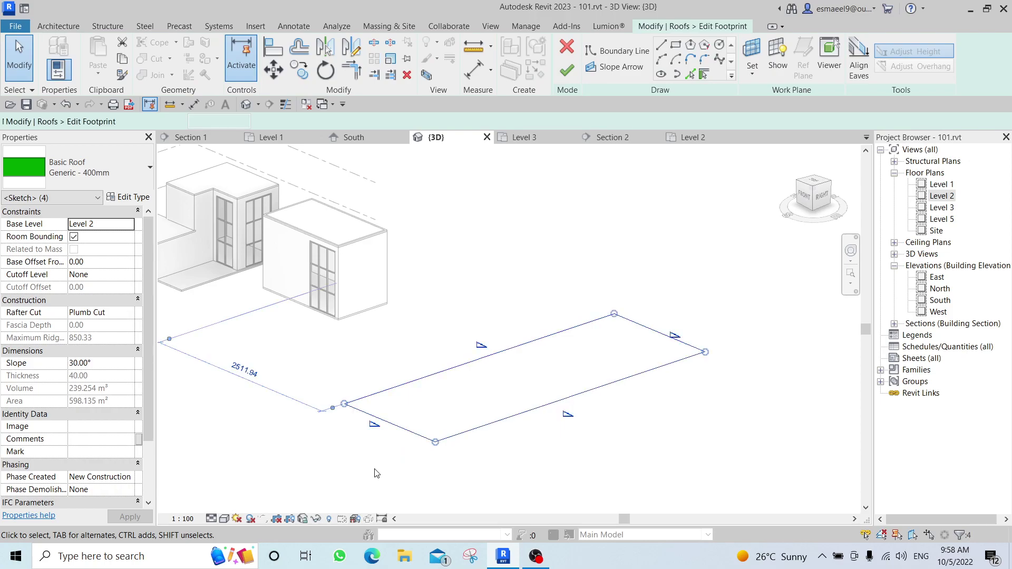
pyautogui.click(259, 122)
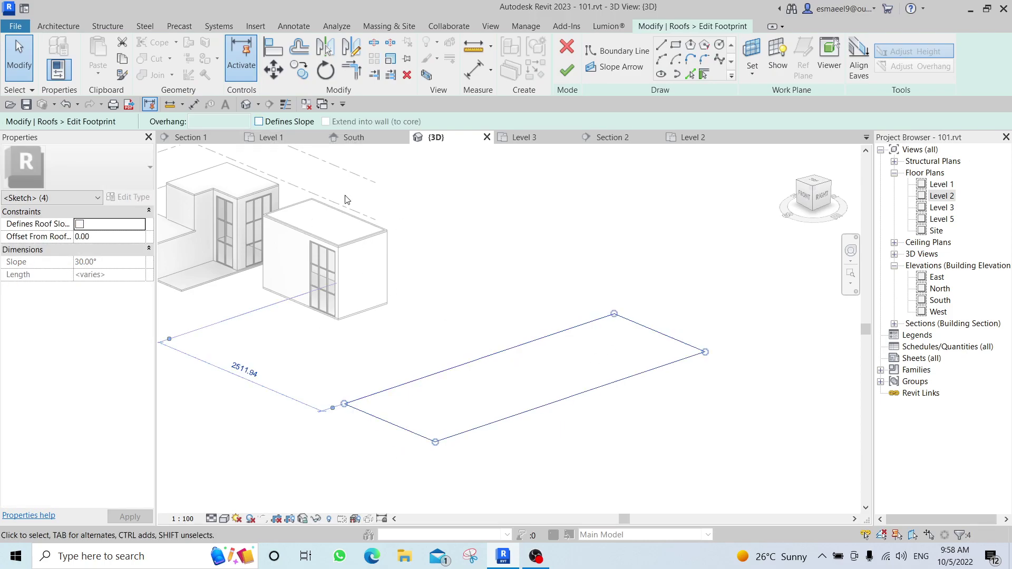
pyautogui.click(603, 488)
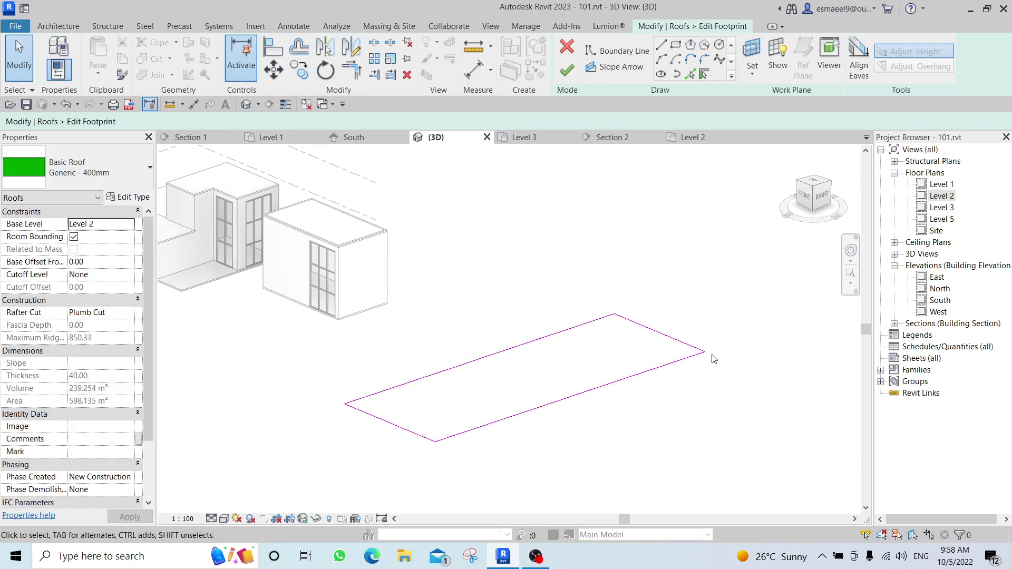
pyautogui.click(660, 369)
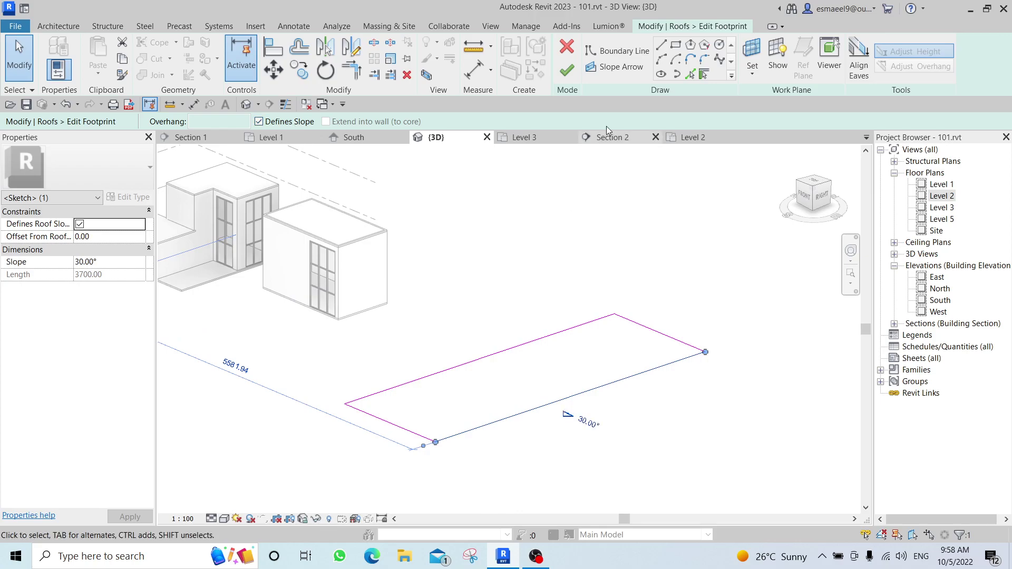
pyautogui.click(565, 72)
pyautogui.click(732, 438)
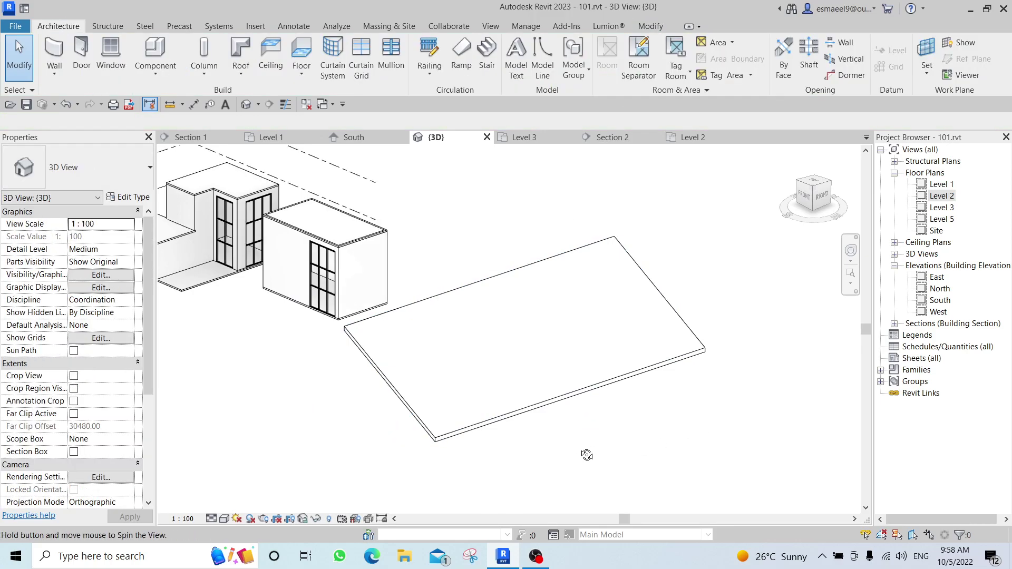
pyautogui.keyDown('shift'); pyautogui.moveTo(732, 438); pyautogui.dragTo(678, 374, button='middle'); pyautogui.keyUp('shift')
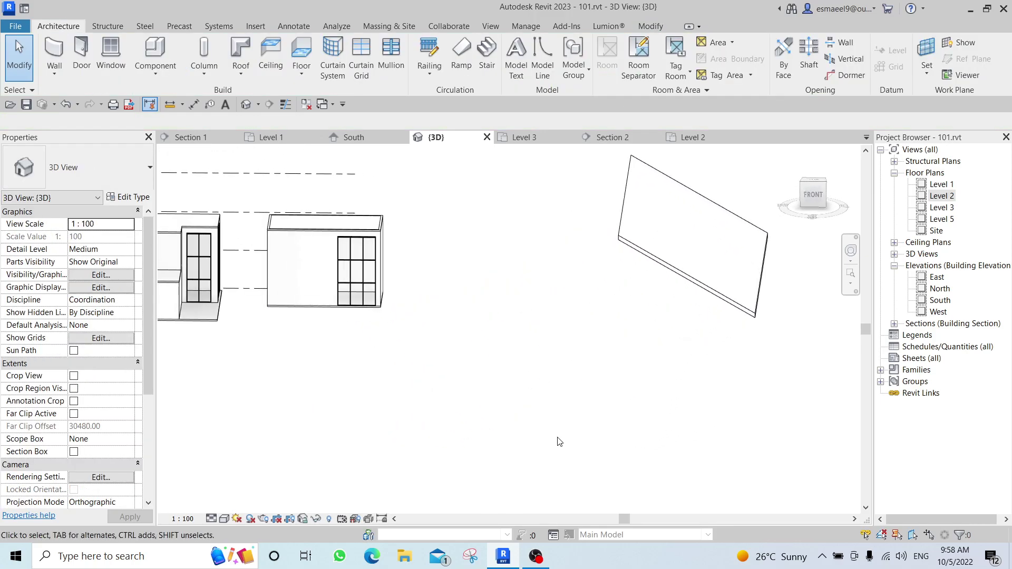
# - Edit the roof footprint to define a 30° slope on the opposite long edge too, and inspect the finished gable roof in 3D
pyautogui.click(659, 274)
pyautogui.click(572, 58)
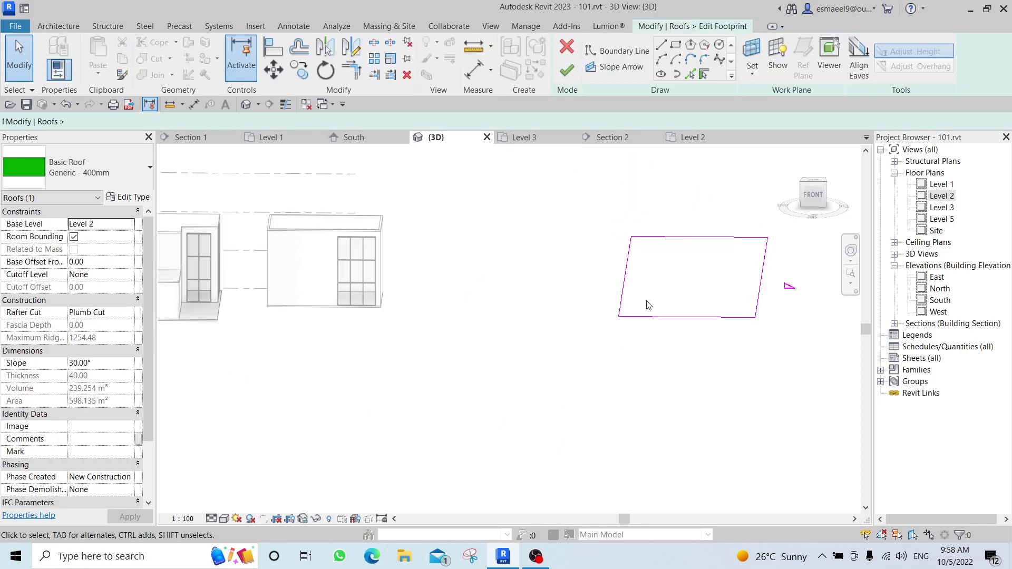
pyautogui.click(625, 277)
pyautogui.click(279, 123)
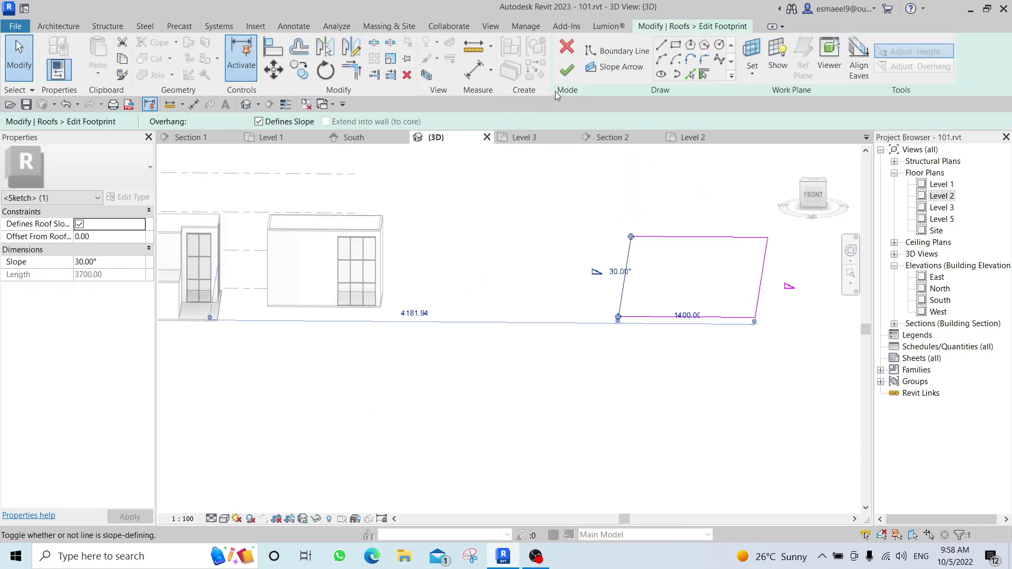
pyautogui.click(567, 70)
pyautogui.click(733, 343)
pyautogui.keyDown('shift'); pyautogui.moveTo(733, 343); pyautogui.dragTo(672, 406, button='middle'); pyautogui.keyUp('shift')
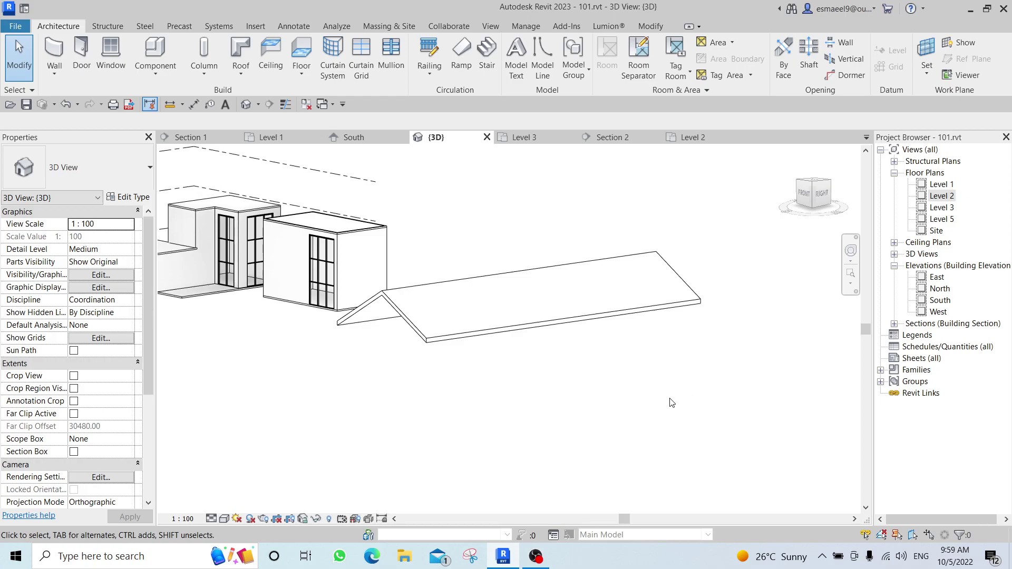
pyautogui.click(543, 557)
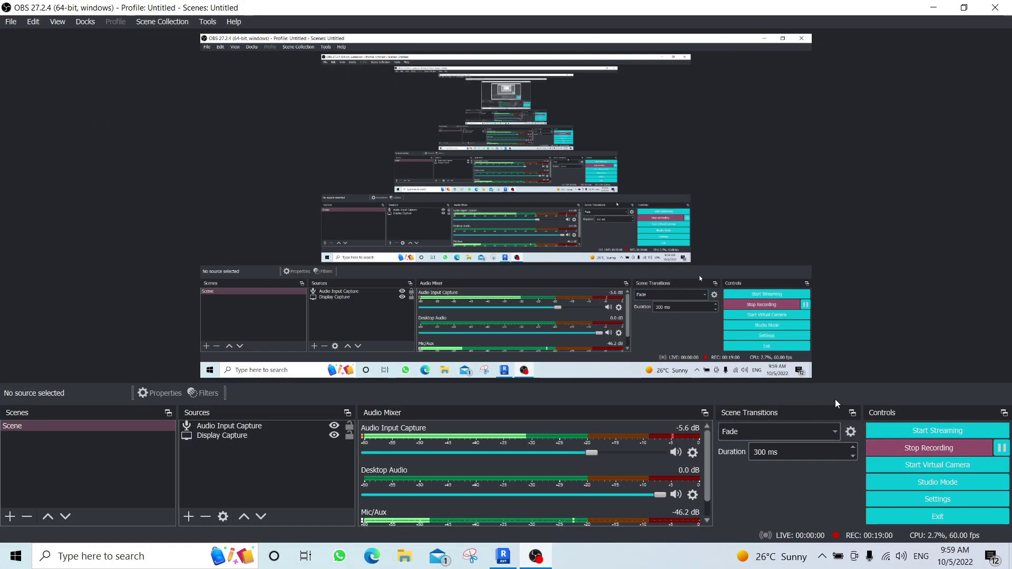